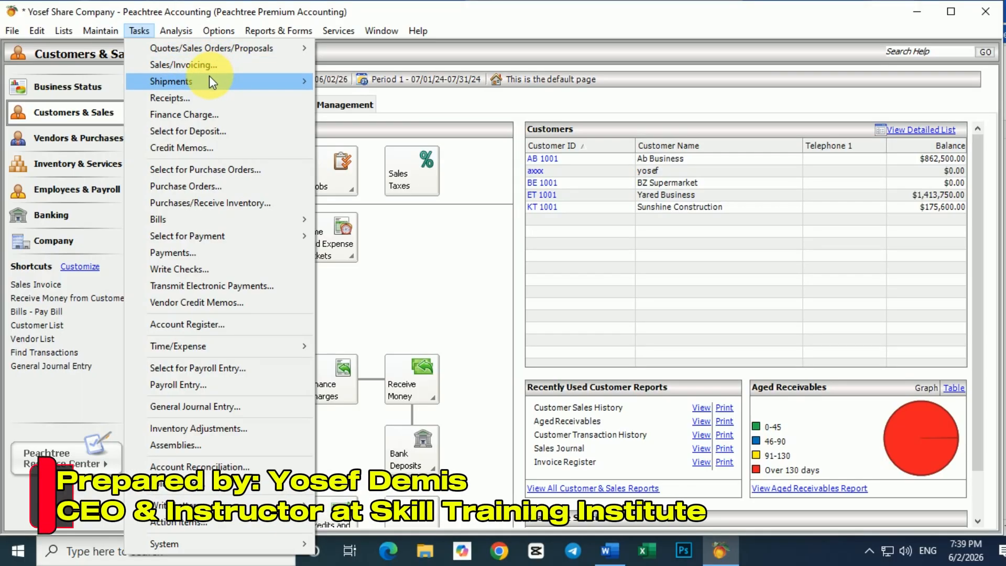
Switch to the Word exercise document and examine Selame Corporation's invoice number and beginning balance in the vendor information table
{"action": "mouse_move", "coordinate": [175, 82]}
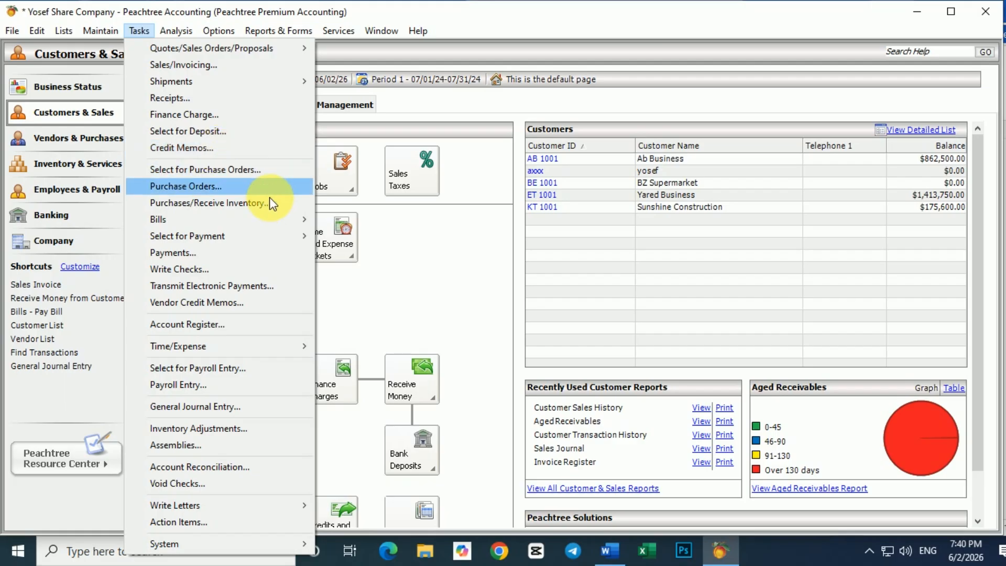
{"action": "mouse_move", "coordinate": [611, 559]}
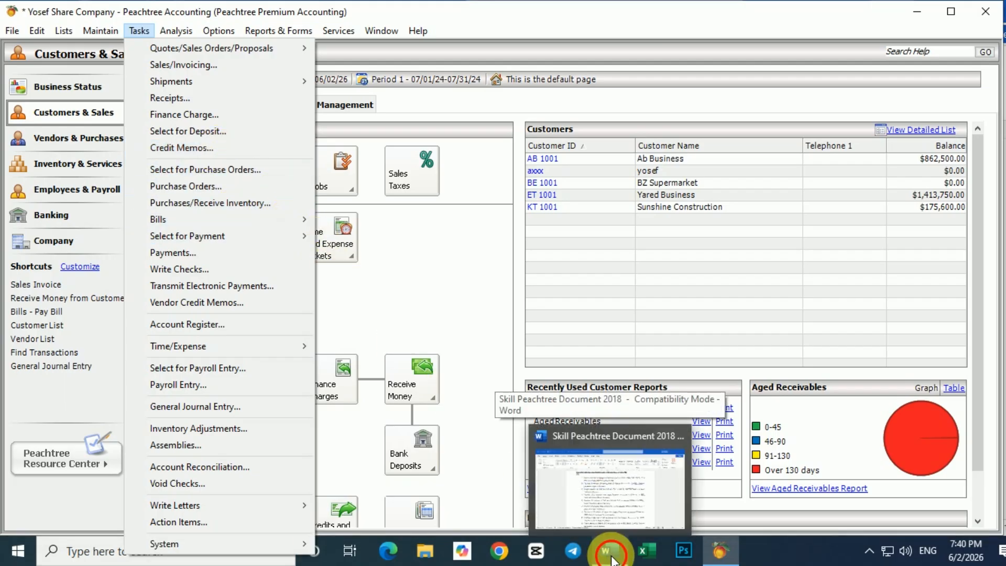
{"action": "left_click", "coordinate": [609, 552]}
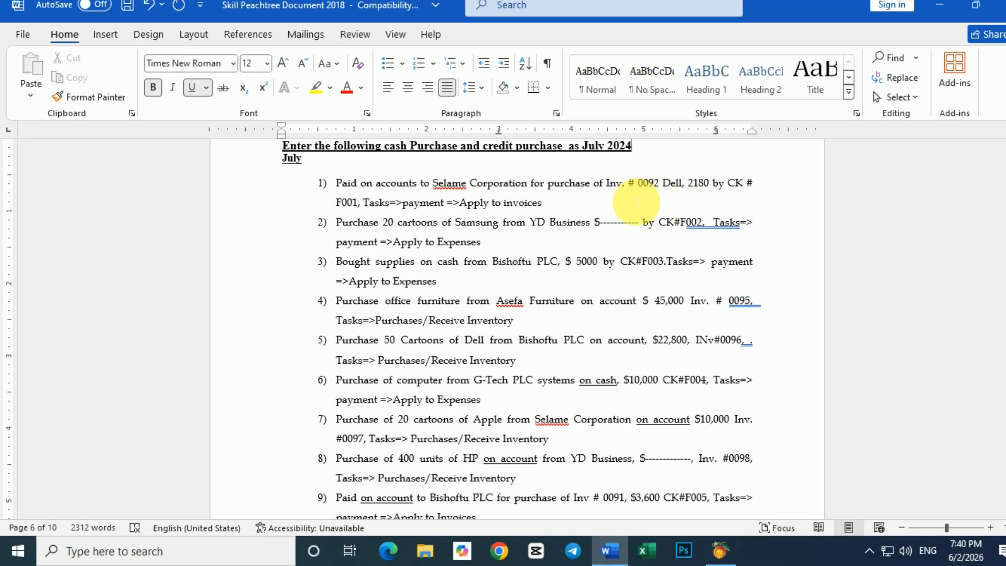
{"action": "scroll", "coordinate": [660, 198], "scroll_direction": "up", "scroll_amount": 5}
{"action": "scroll", "coordinate": [634, 202], "scroll_direction": "up", "scroll_amount": 15}
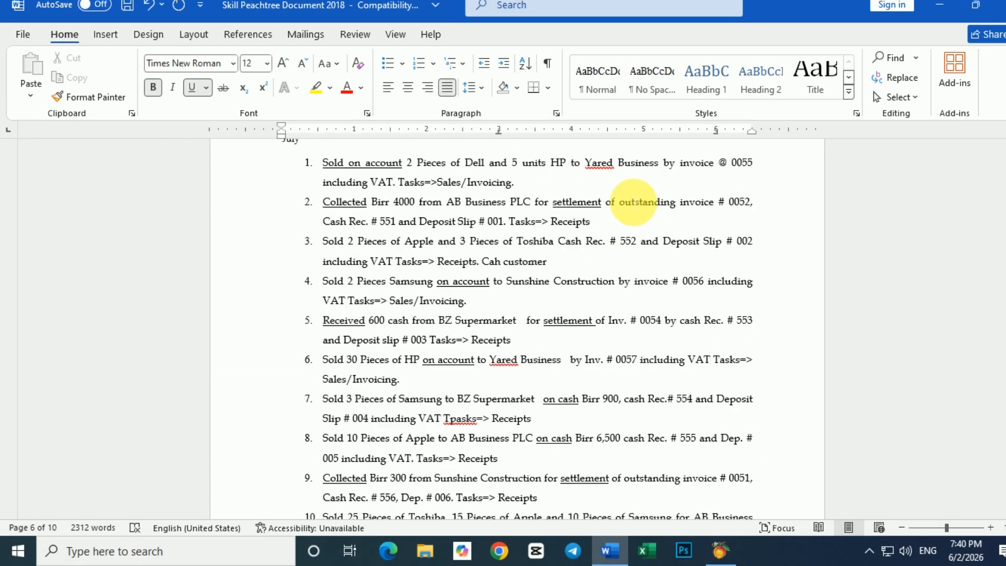
{"action": "scroll", "coordinate": [633, 202], "scroll_direction": "up", "scroll_amount": 15}
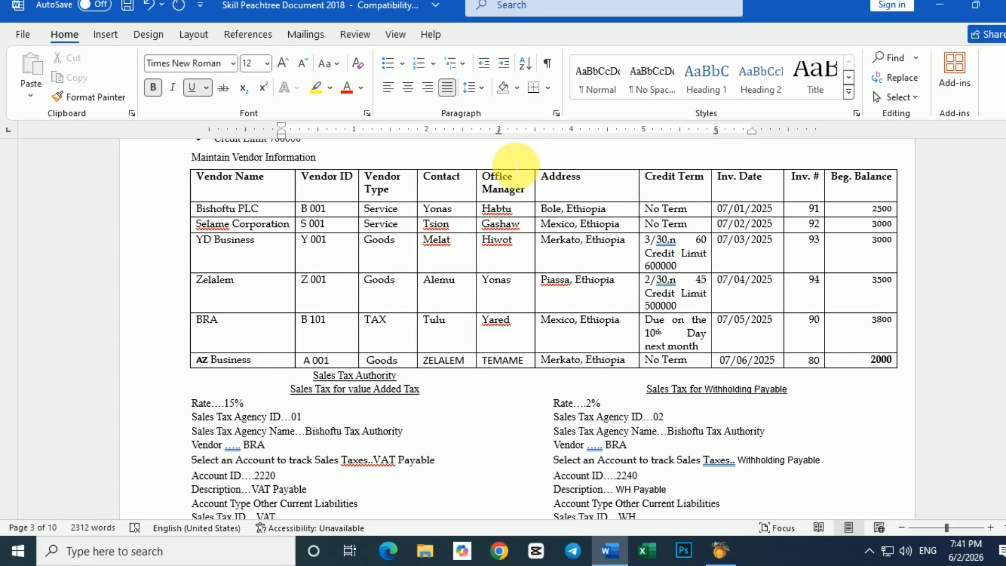
{"action": "scroll", "coordinate": [440, 198], "scroll_direction": "up", "scroll_amount": 1}
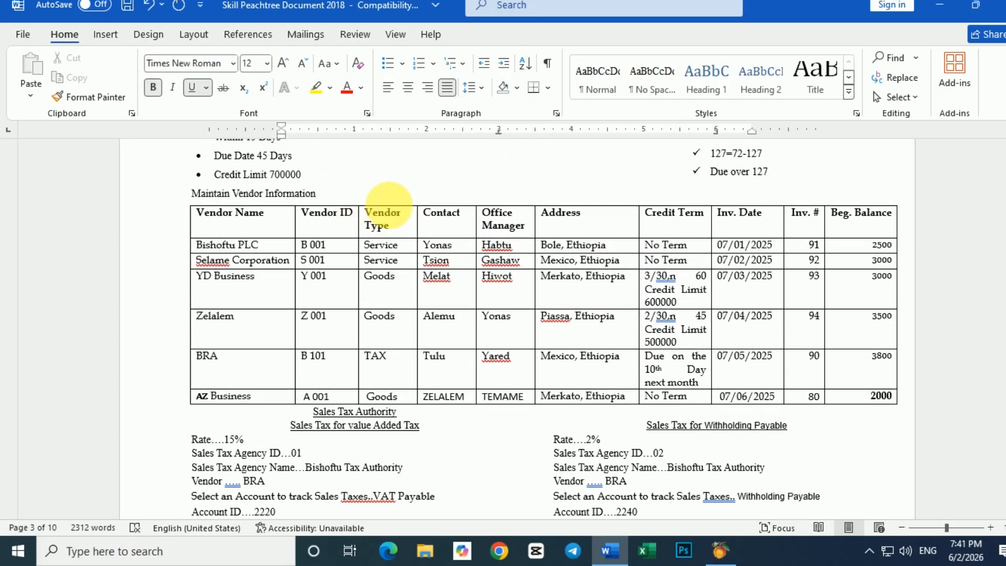
{"action": "left_click", "coordinate": [278, 264]}
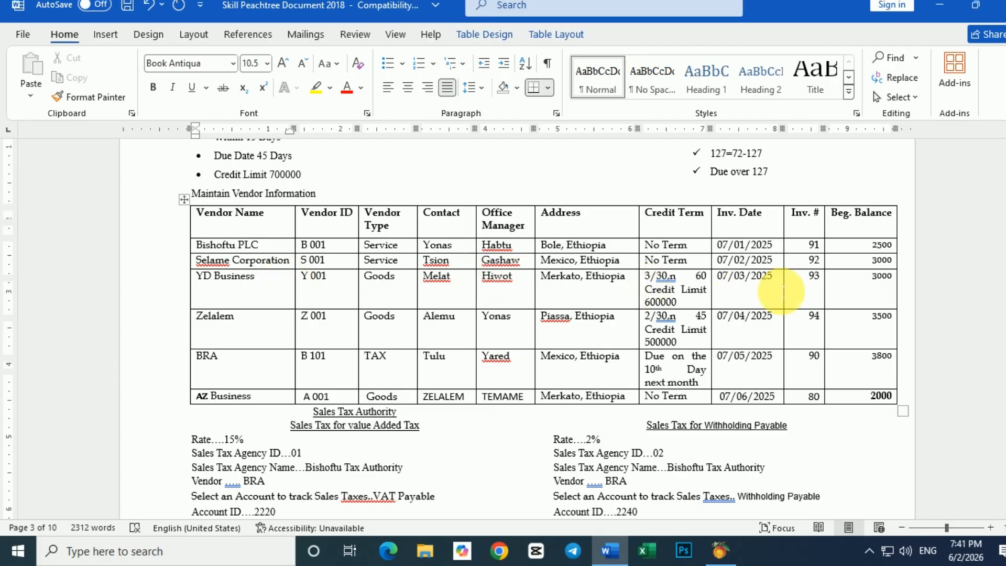
{"action": "left_click", "coordinate": [823, 264]}
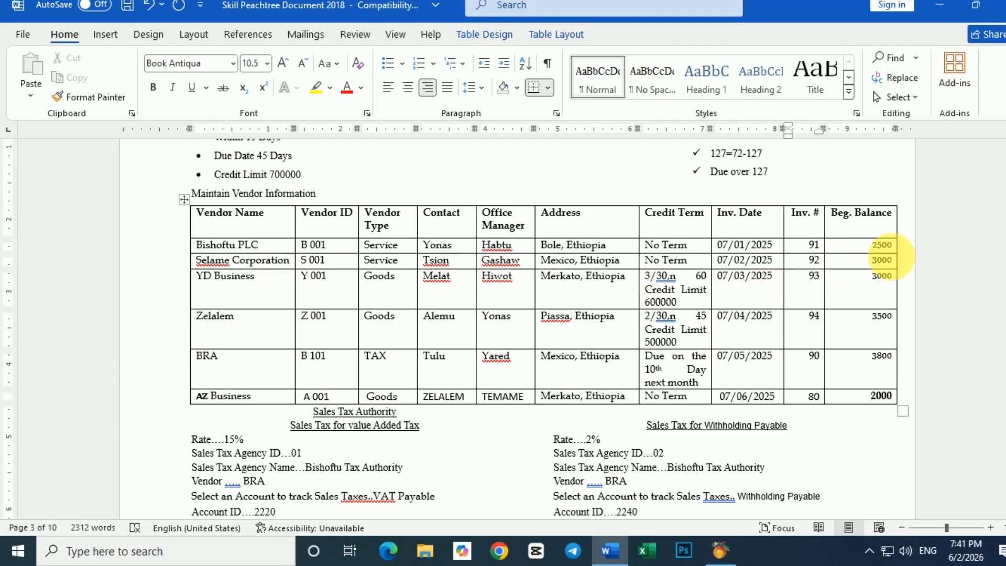
{"action": "left_click", "coordinate": [889, 260]}
Change the amount paid to Selame Corporation in item 1 of the July 2024 purchase exercise to 3000
{"action": "scroll", "coordinate": [889, 267], "scroll_direction": "down", "scroll_amount": 3}
{"action": "scroll", "coordinate": [887, 273], "scroll_direction": "down", "scroll_amount": 15}
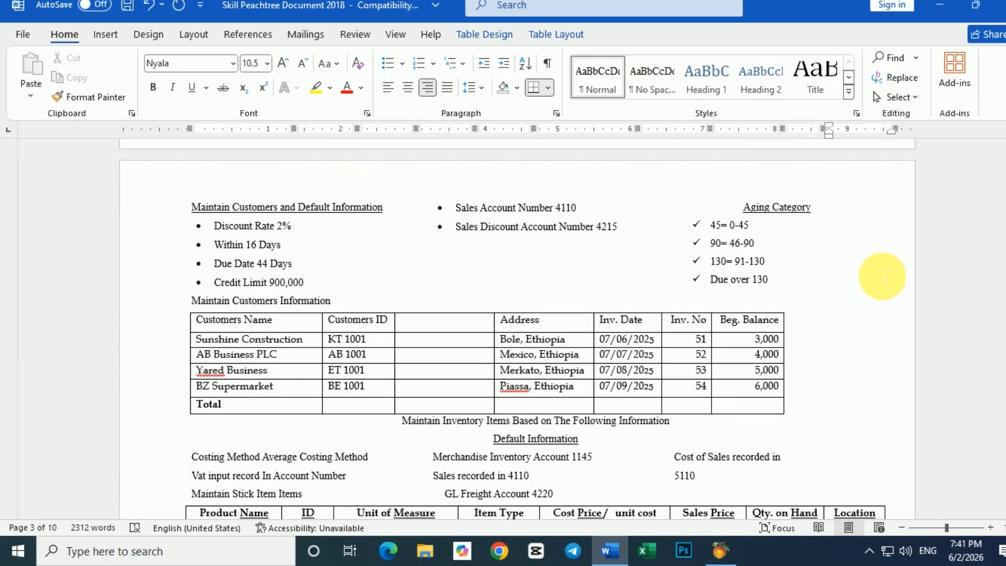
{"action": "left_click", "coordinate": [736, 313]}
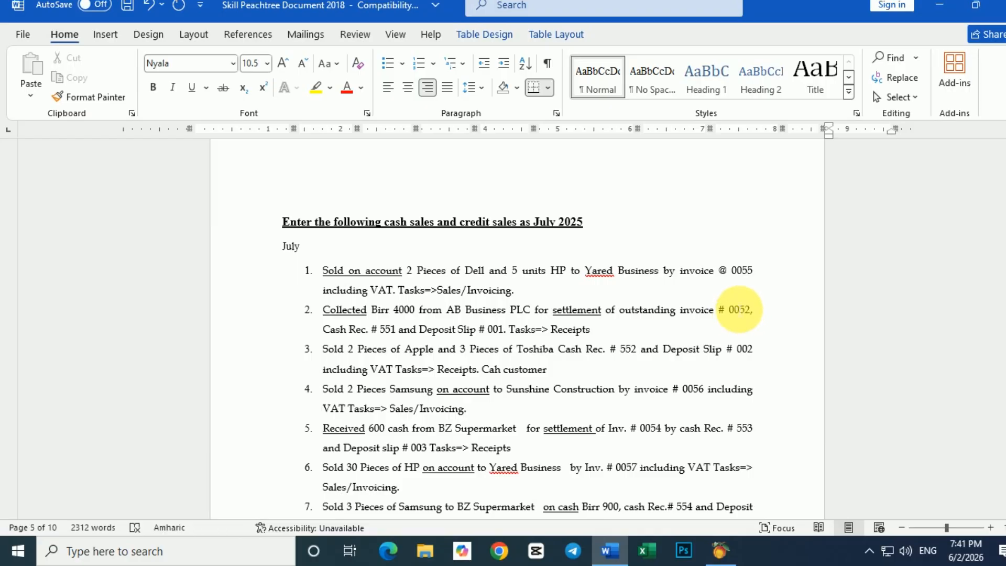
{"action": "scroll", "coordinate": [604, 293], "scroll_direction": "down", "scroll_amount": 20}
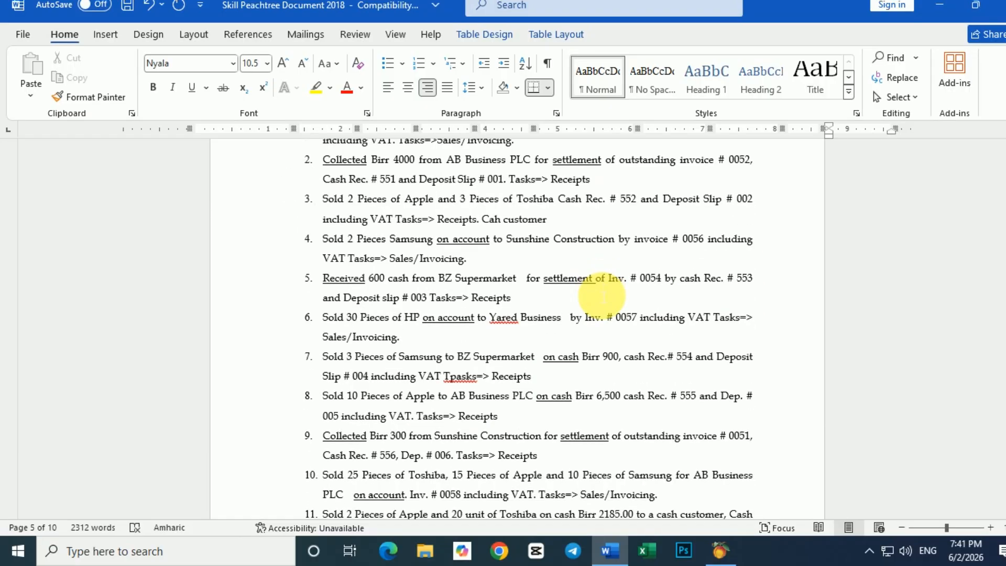
{"action": "scroll", "coordinate": [604, 296], "scroll_direction": "down", "scroll_amount": 3}
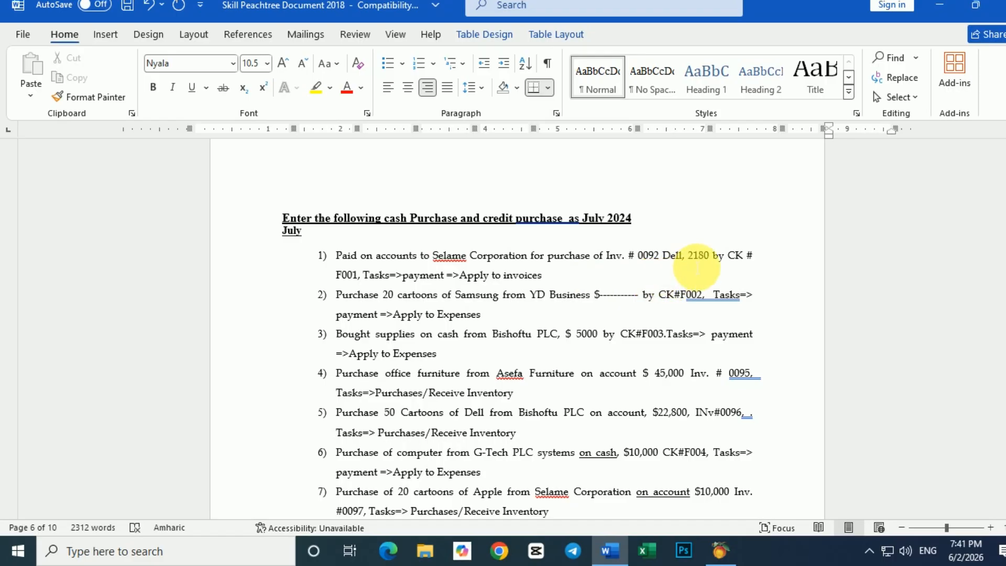
{"action": "double_click", "coordinate": [700, 255]}
{"action": "type", "text": "3000"}
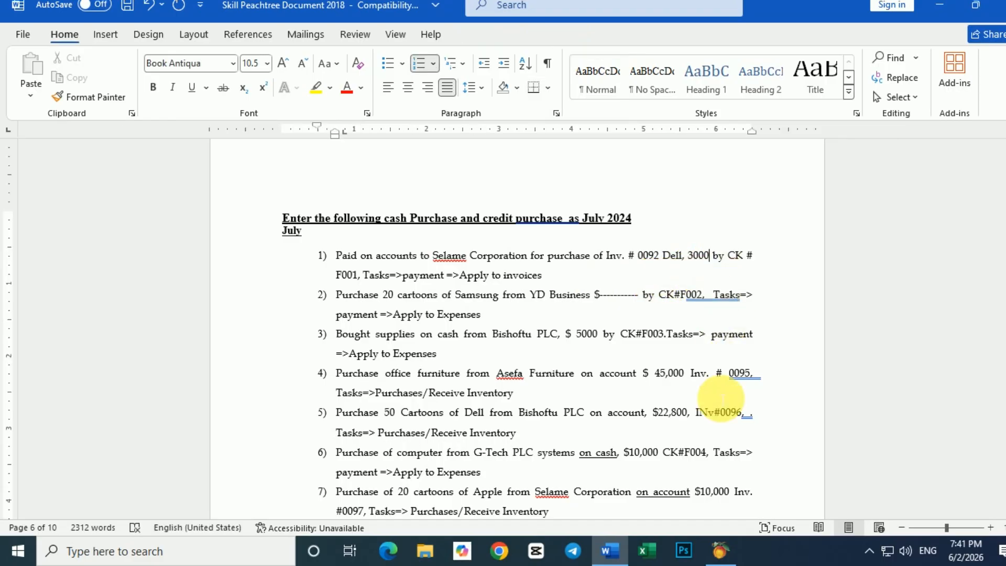
Switch to Peachtree Accounting and start a new vendor payment from the Cash At Bank Checking account, 1120
{"action": "left_click", "coordinate": [721, 555]}
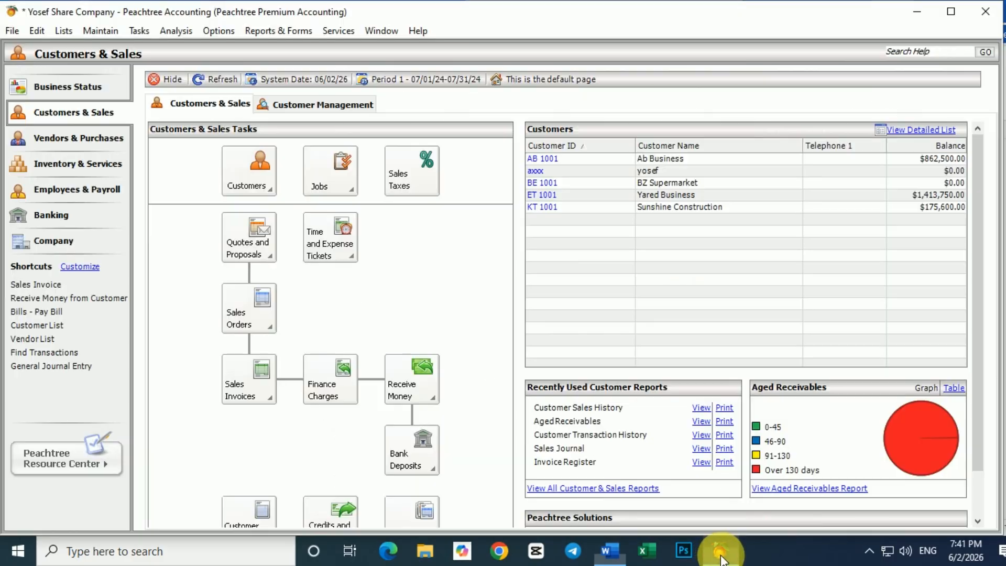
{"action": "left_click", "coordinate": [140, 30]}
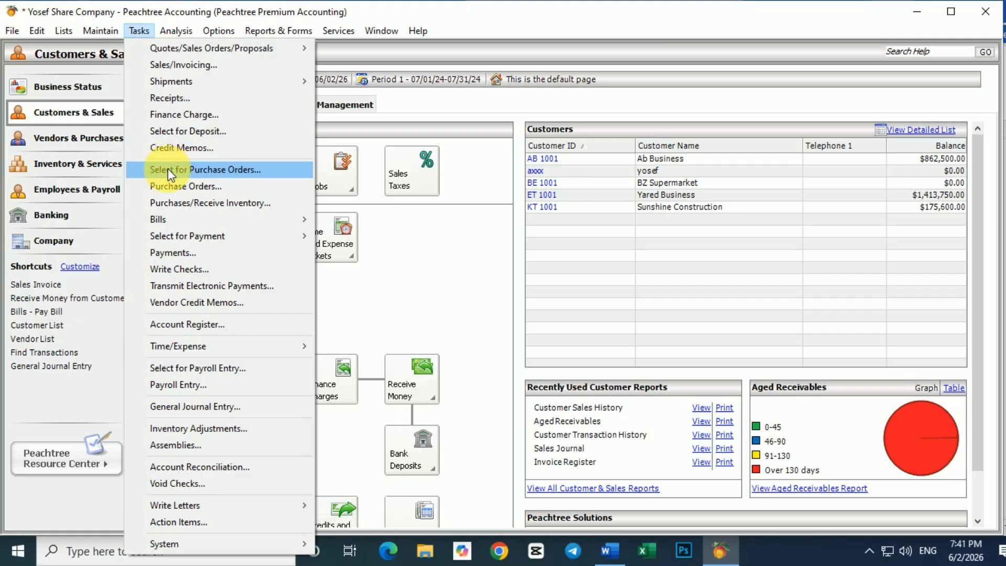
{"action": "left_click", "coordinate": [187, 253]}
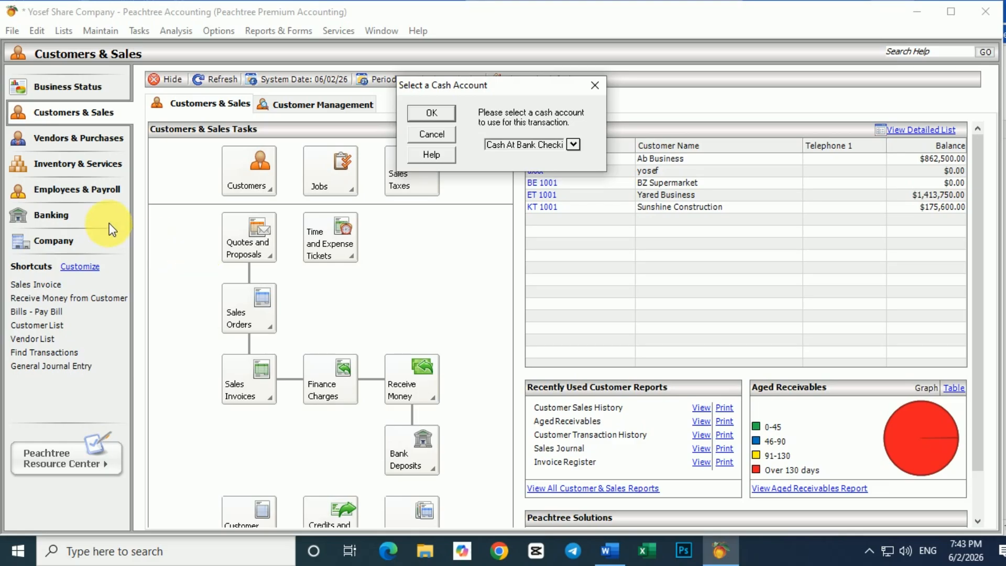
{"action": "left_click", "coordinate": [573, 145]}
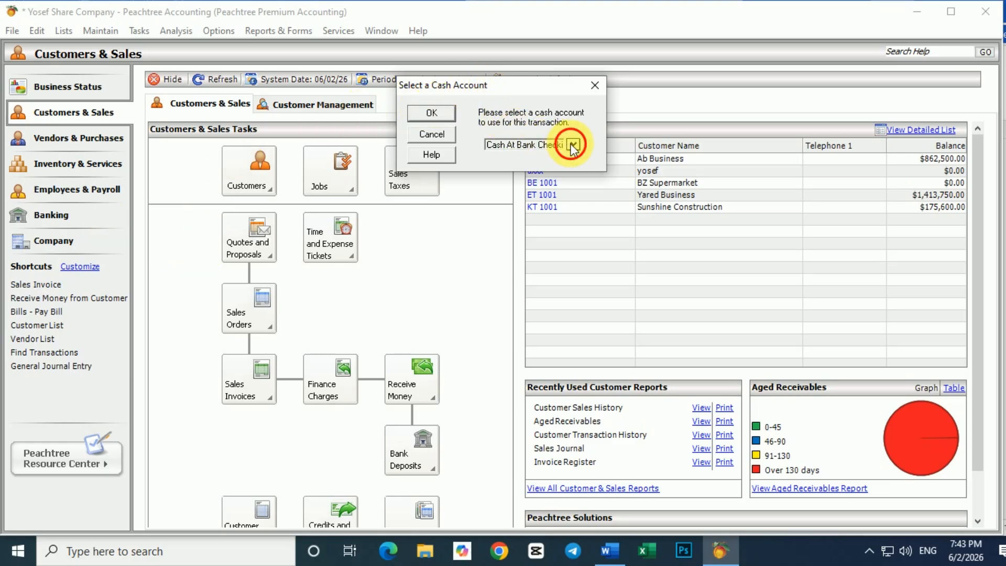
{"action": "left_click", "coordinate": [573, 145]}
{"action": "left_click", "coordinate": [573, 145]}
{"action": "left_click", "coordinate": [572, 144]}
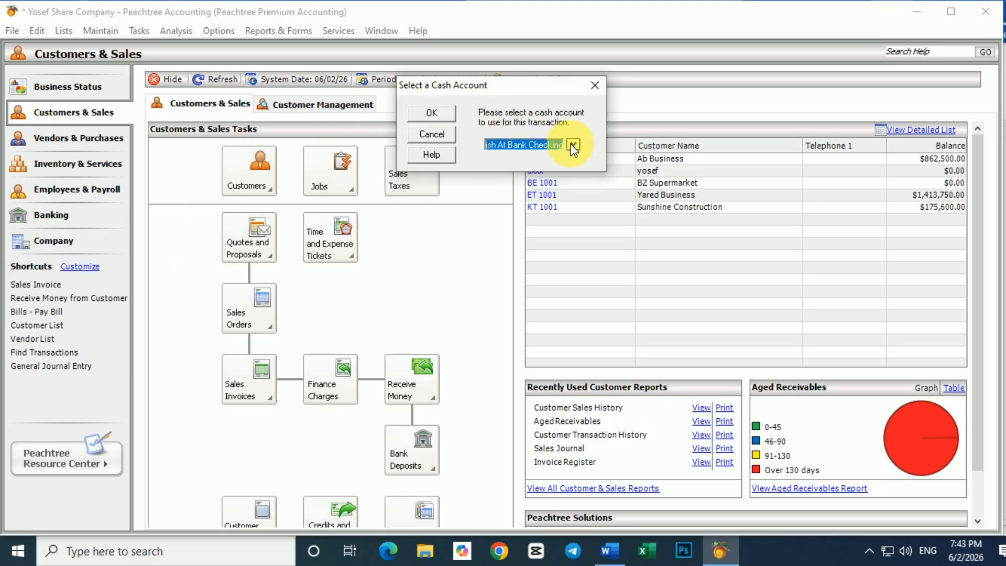
{"action": "left_click", "coordinate": [432, 113]}
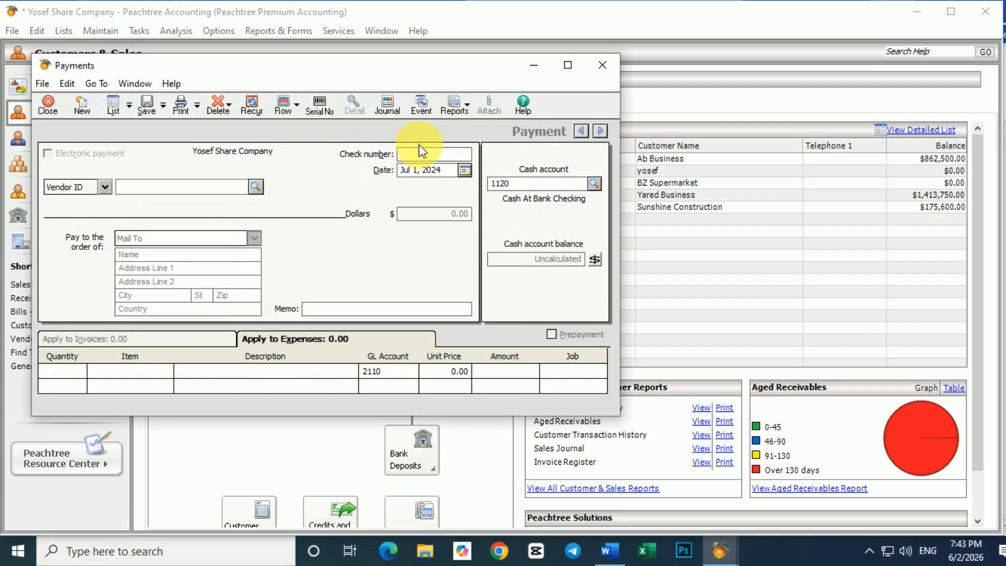
{"action": "left_click", "coordinate": [593, 183]}
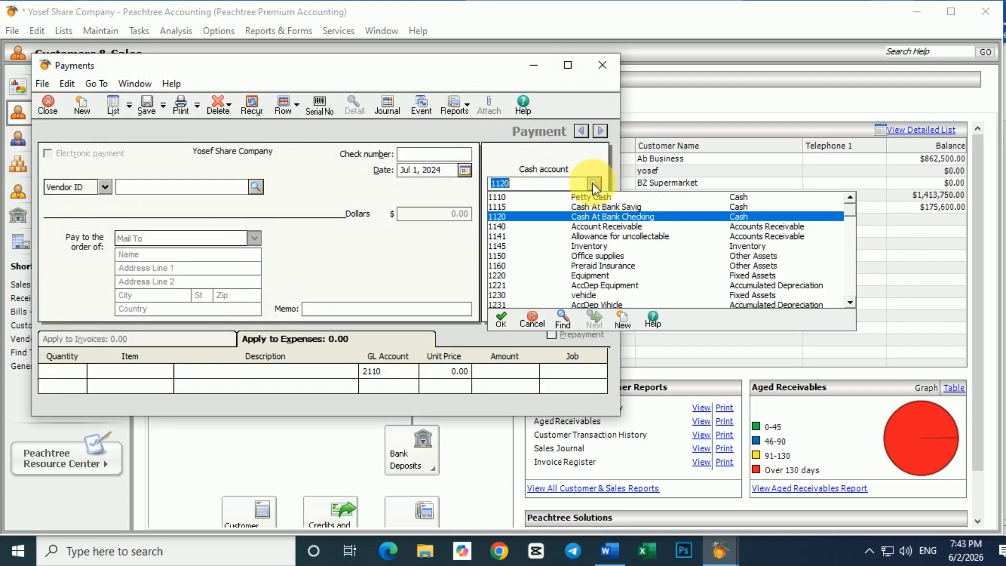
{"action": "left_click", "coordinate": [593, 183]}
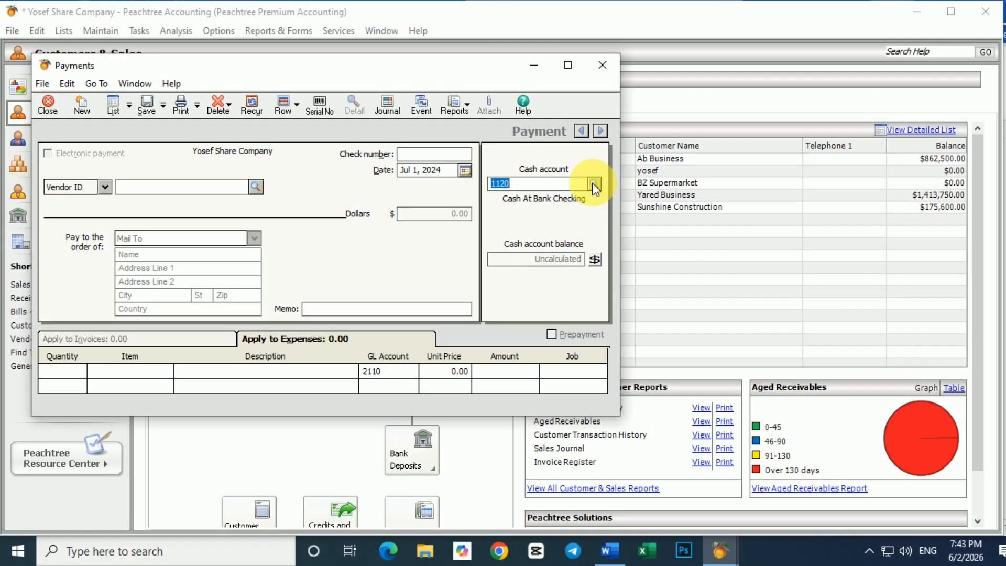
Enter check number F001 and set the payment date to Jul 1, 2024
{"action": "left_click", "coordinate": [434, 155]}
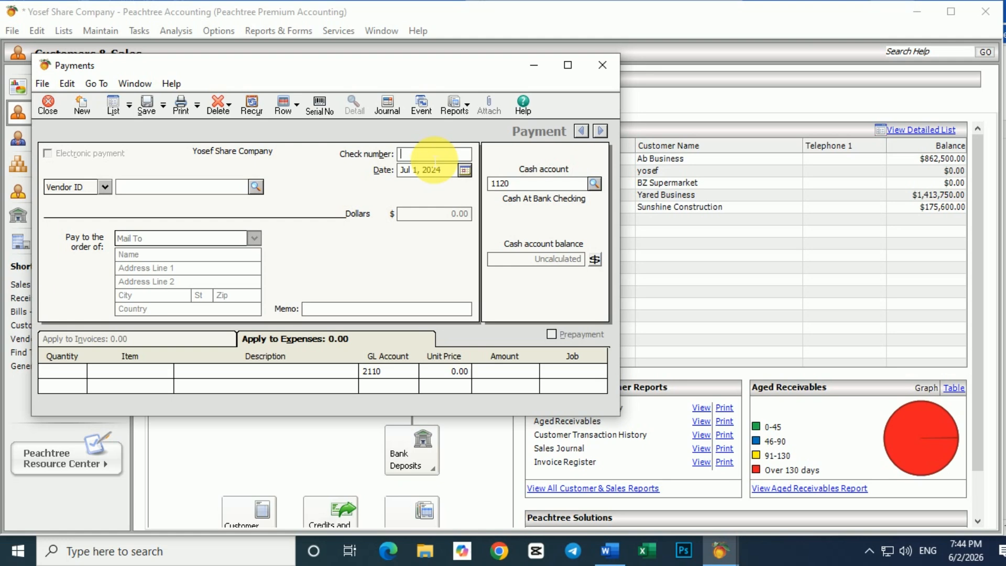
{"action": "type", "text": "F"}
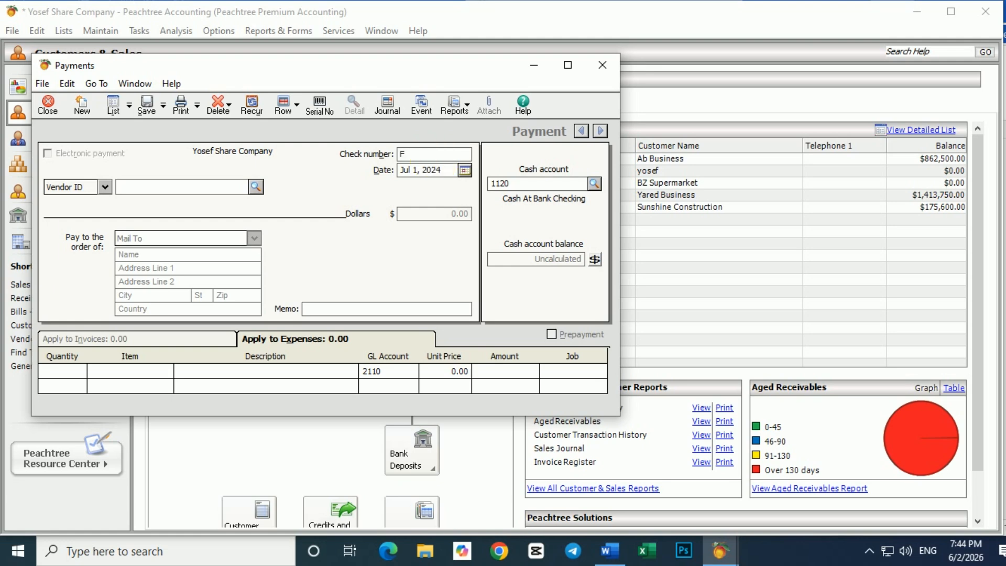
{"action": "type", "text": "001"}
{"action": "left_click", "coordinate": [464, 171]}
{"action": "left_click", "coordinate": [464, 169]}
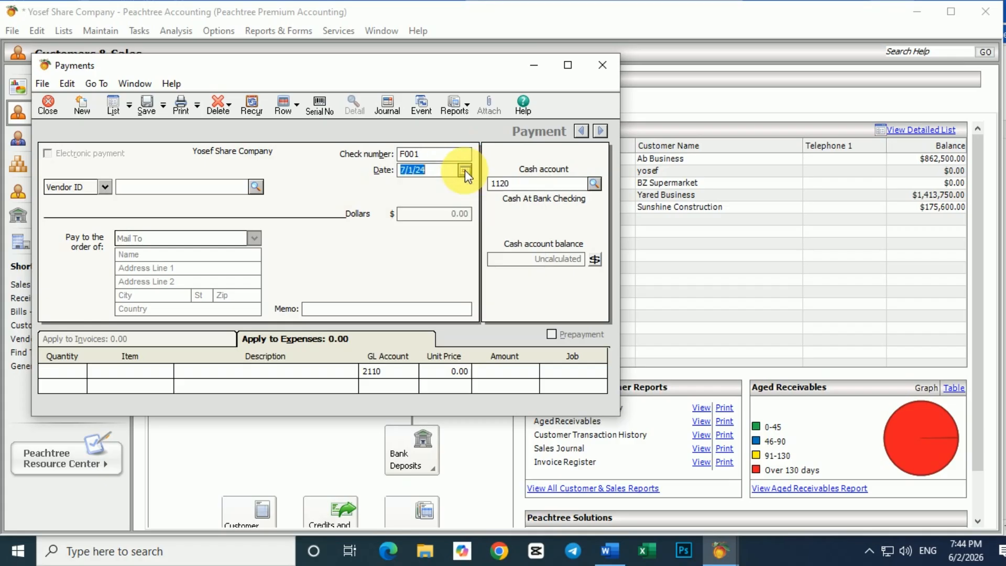
{"action": "left_click", "coordinate": [464, 170]}
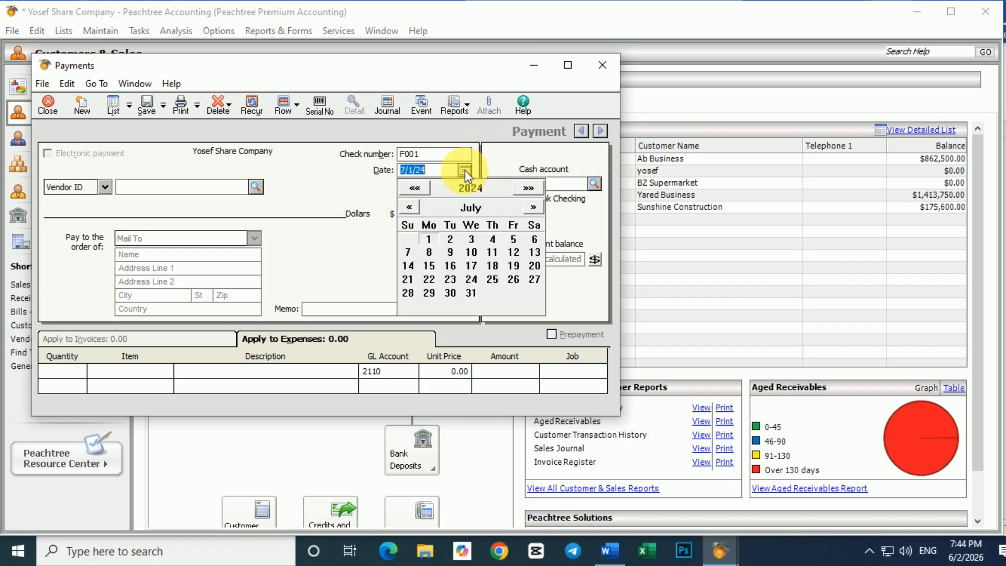
{"action": "left_click", "coordinate": [427, 239]}
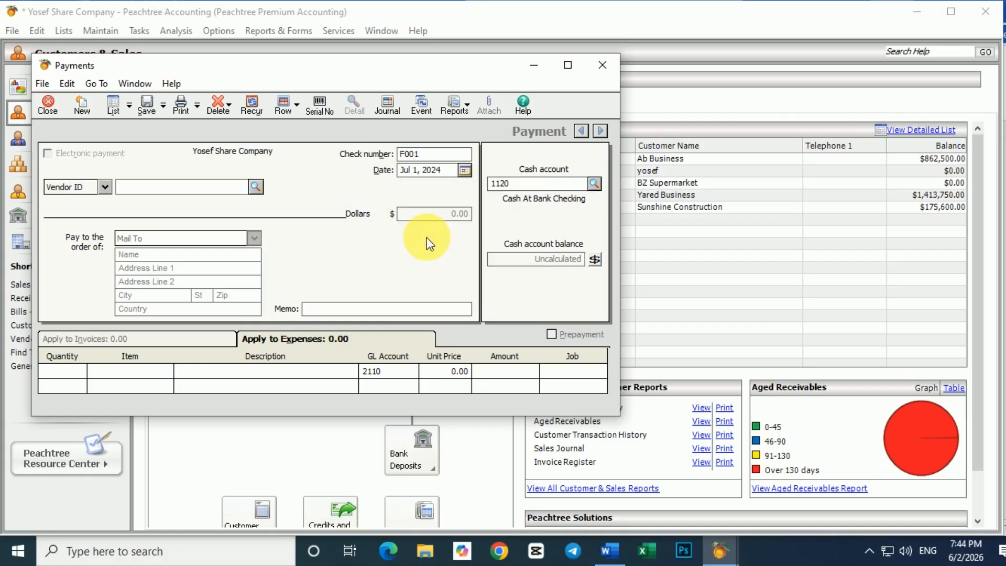
Recheck item 1 in the Word document, return to the Peachtree payment and select vendor S001, Selam CORPORATION
{"action": "left_click", "coordinate": [616, 560]}
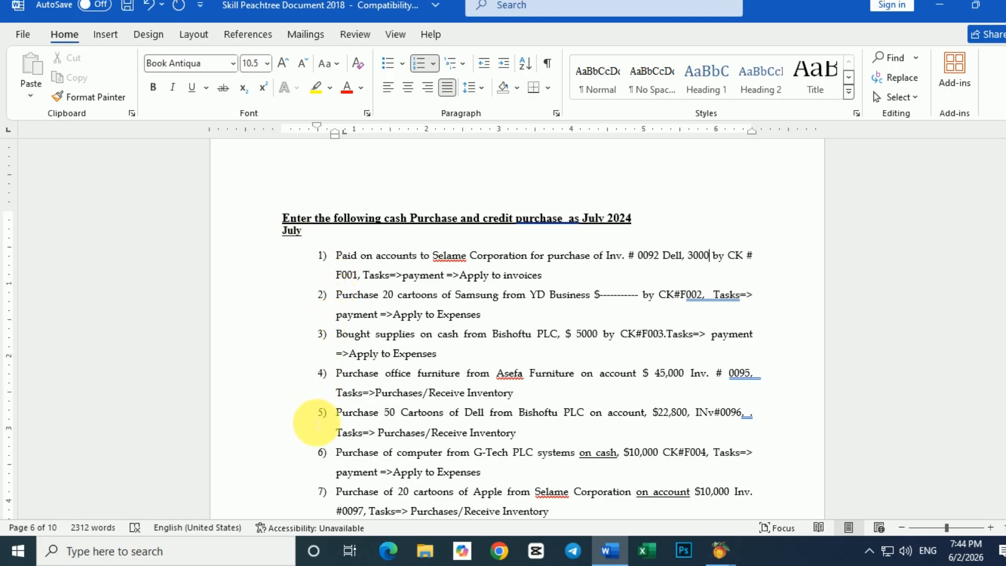
{"action": "left_click", "coordinate": [712, 552]}
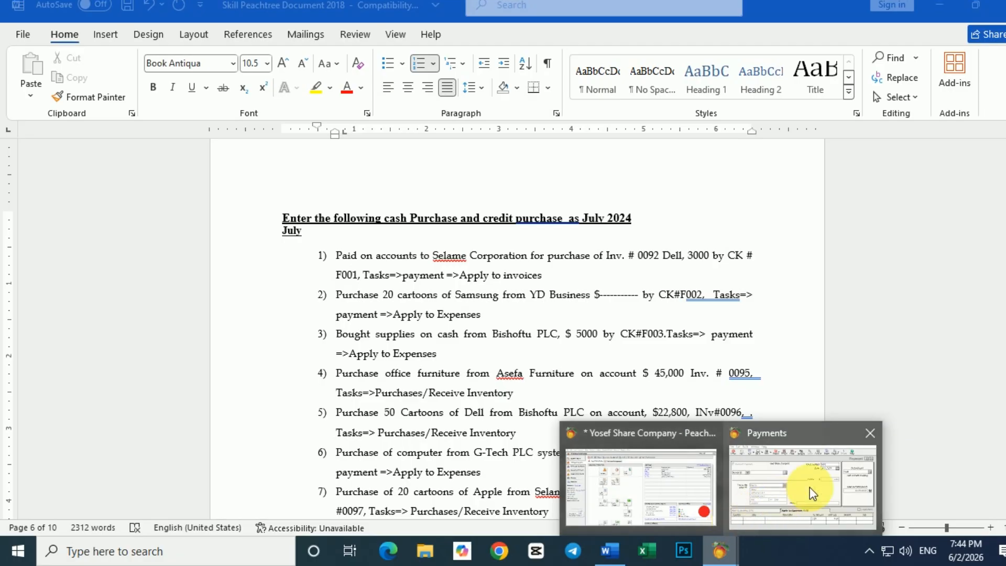
{"action": "left_click", "coordinate": [810, 486]}
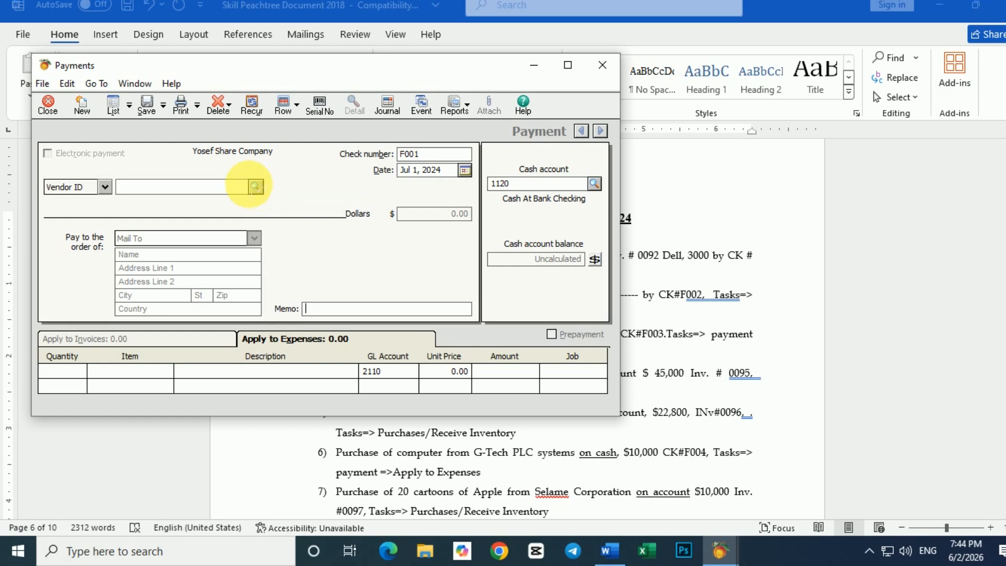
{"action": "left_click", "coordinate": [161, 339]}
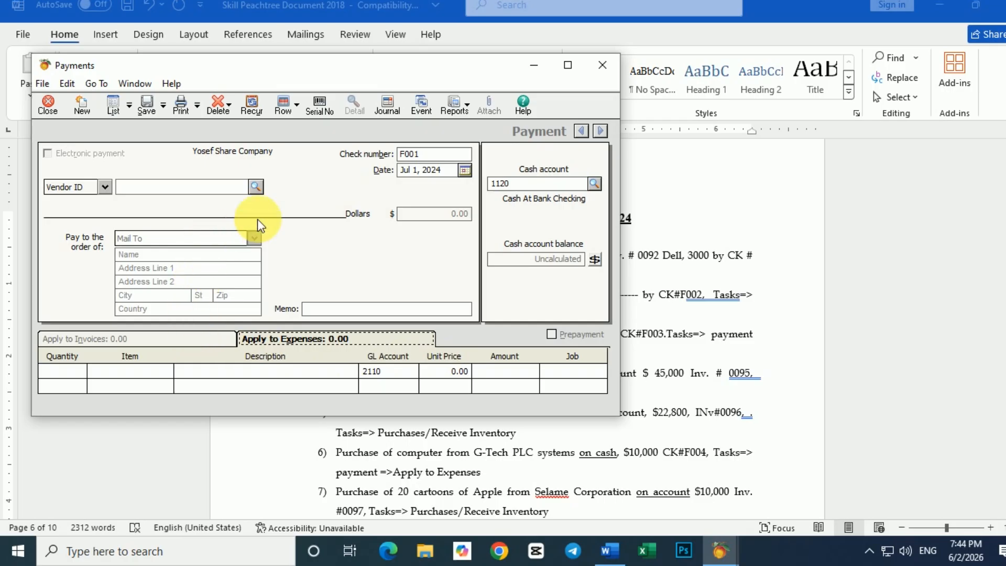
{"action": "left_click", "coordinate": [255, 186]}
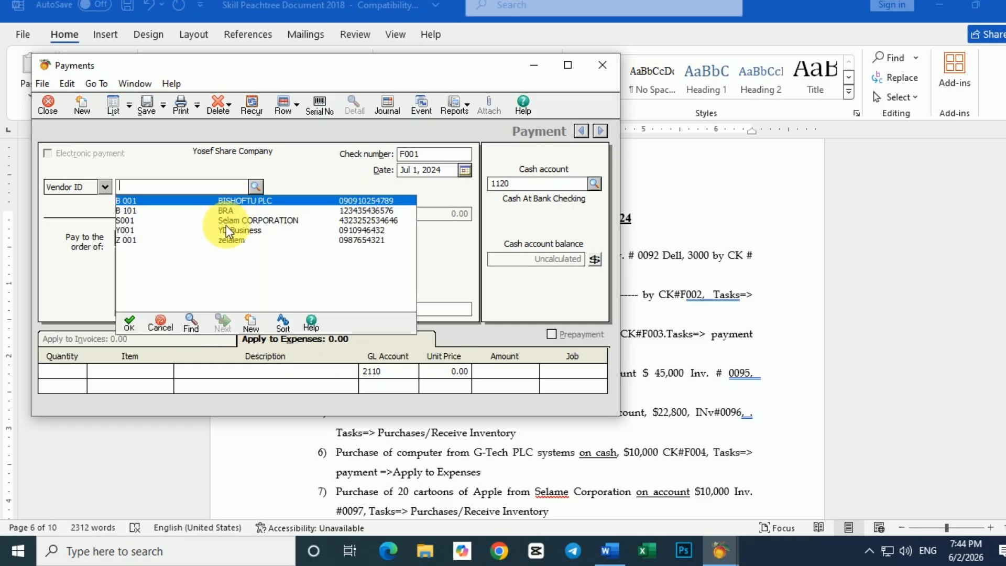
{"action": "double_click", "coordinate": [274, 221]}
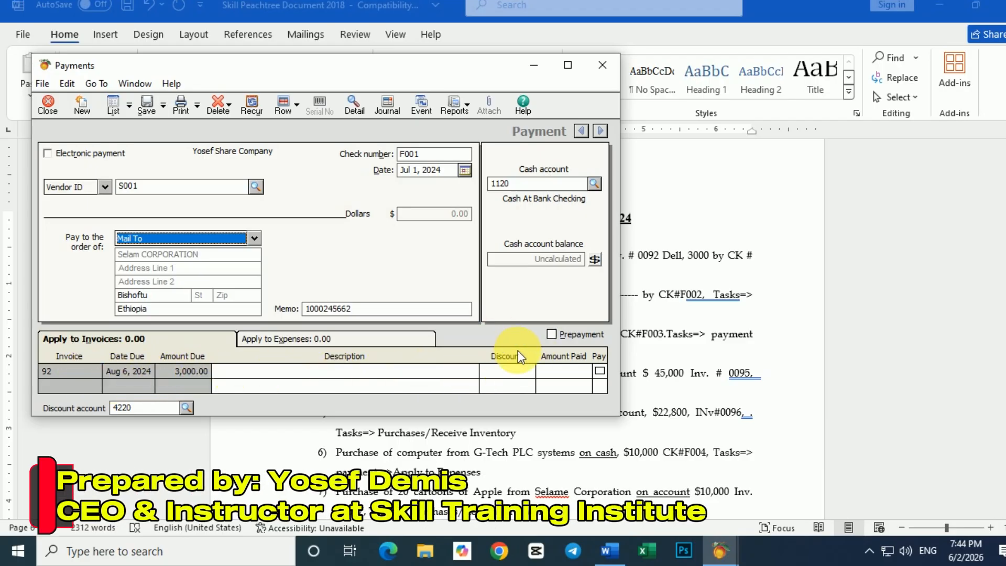
Mark the vendor's invoice 92 to be paid in full at 3,000.00 and keep the payment applied to invoices
{"action": "left_click", "coordinate": [599, 371]}
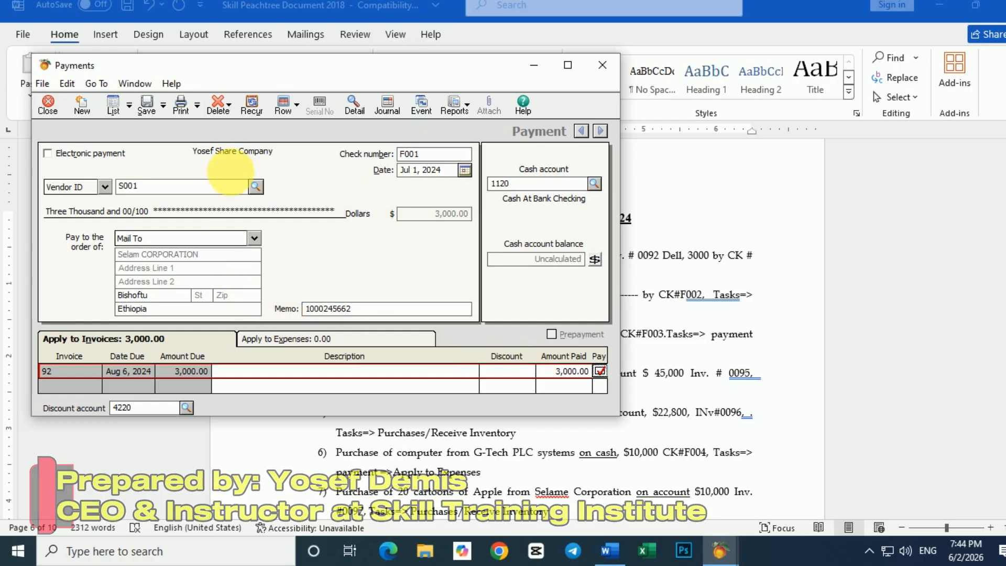
{"action": "left_click", "coordinate": [318, 340]}
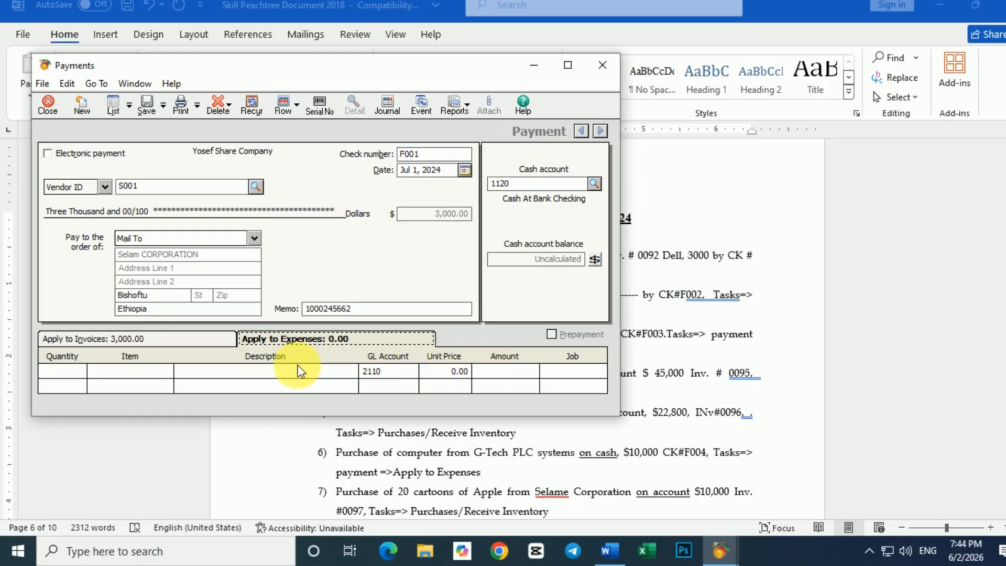
{"action": "left_click", "coordinate": [206, 340]}
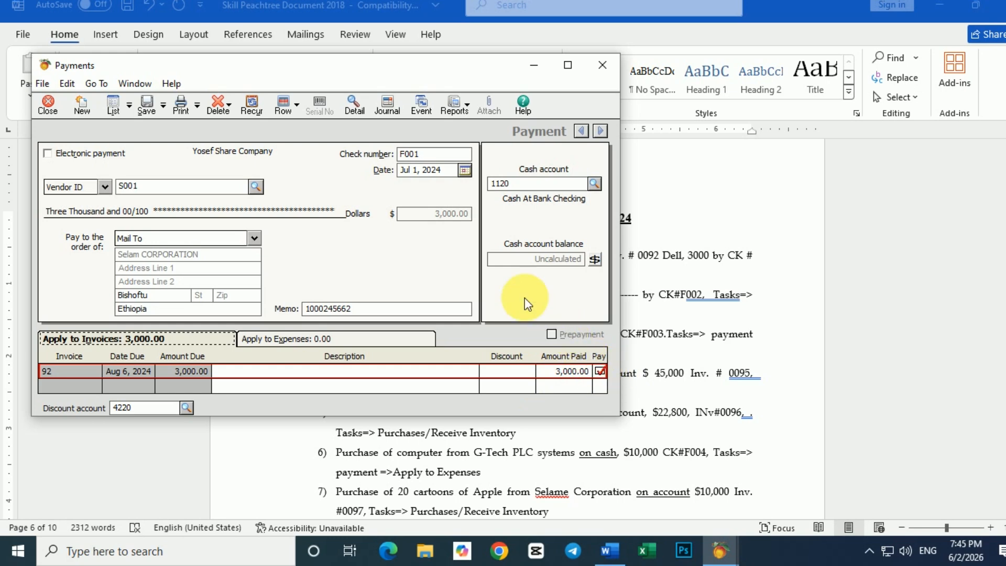
Save the payment to Selam CORPORATION and reopen check F001 from the payment list
{"action": "left_click", "coordinate": [146, 104]}
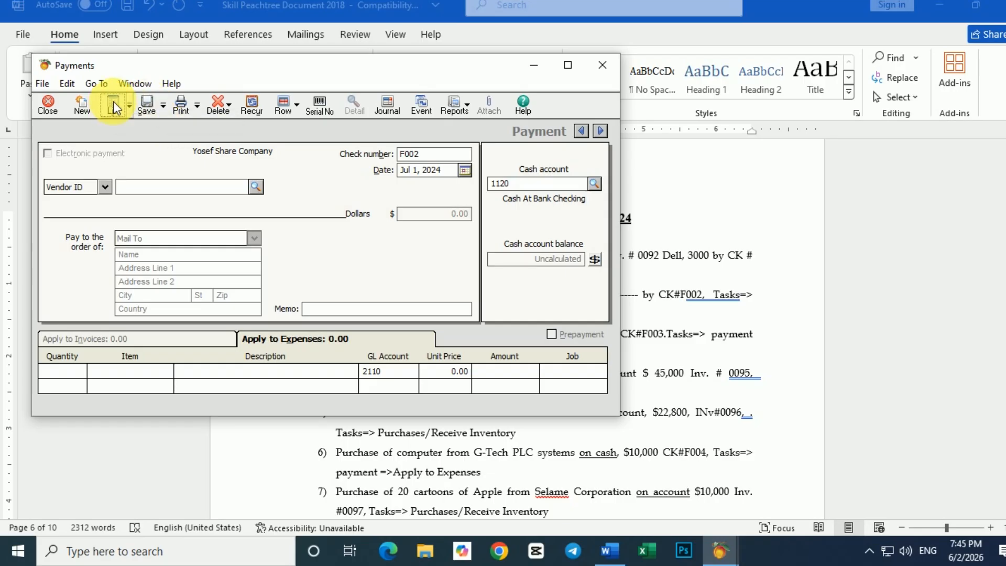
{"action": "left_click", "coordinate": [125, 112]}
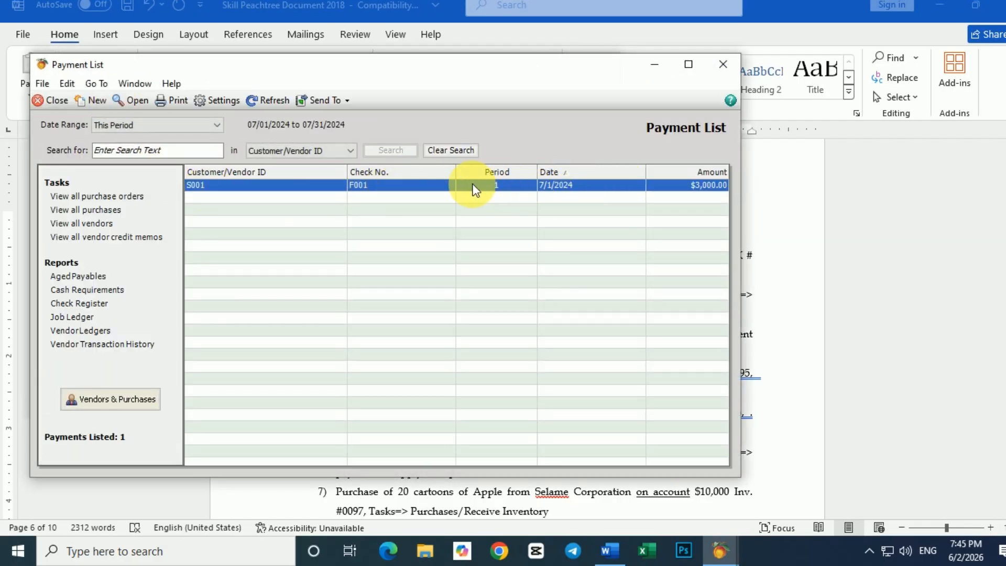
{"action": "double_click", "coordinate": [425, 184]}
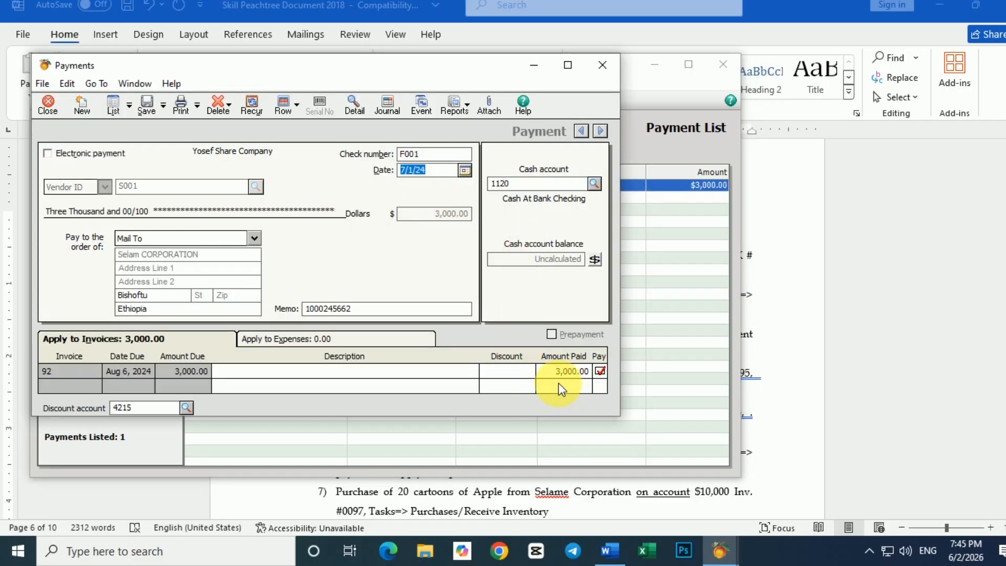
Try a partial payment of 1,500.00 on invoice 92 and clear the amount paid
{"action": "left_click", "coordinate": [573, 368]}
{"action": "type", "text": "1"}
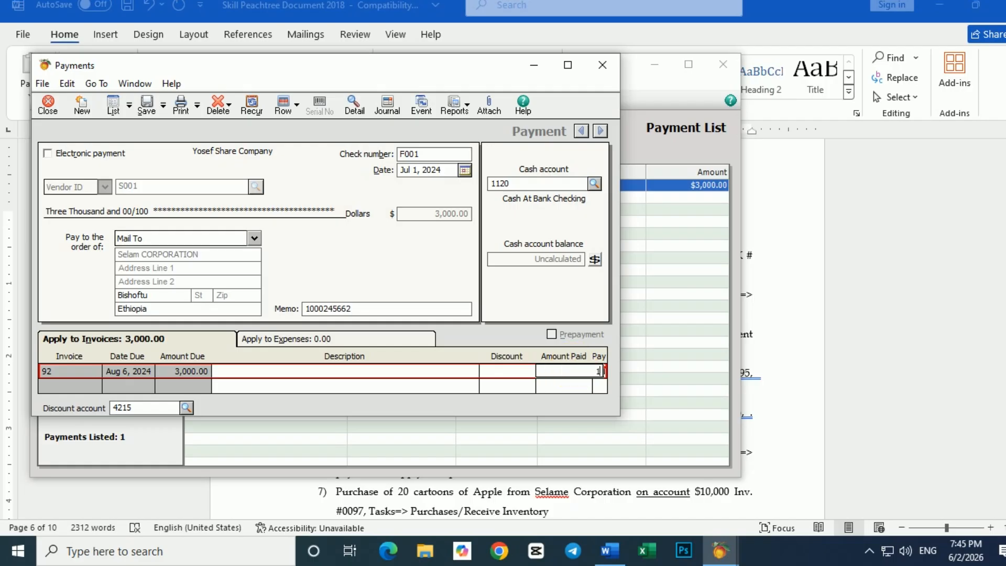
{"action": "type", "text": "500"}
{"action": "key", "text": "Tab"}
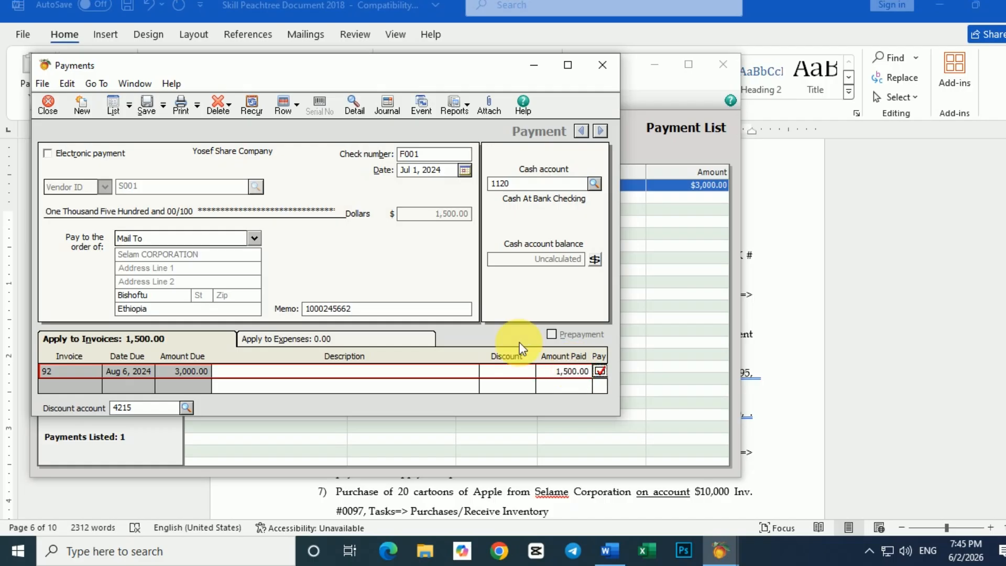
{"action": "left_click", "coordinate": [582, 371]}
{"action": "key", "text": "BackSpace"}
{"action": "key", "text": "Tab"}
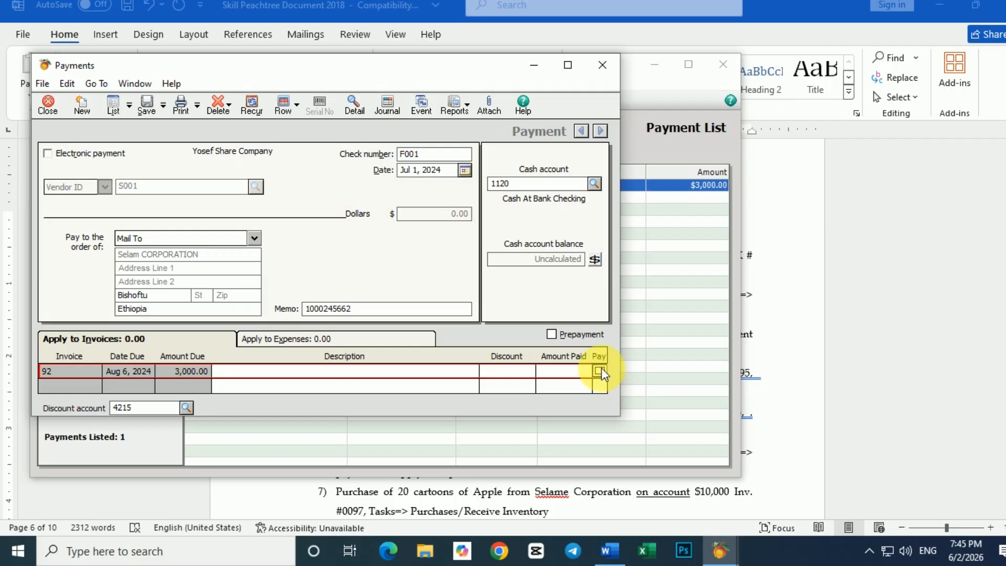
Mark invoice 92 to be paid in full at 3,000.00, save the payment and close the payment form
{"action": "left_click", "coordinate": [597, 370]}
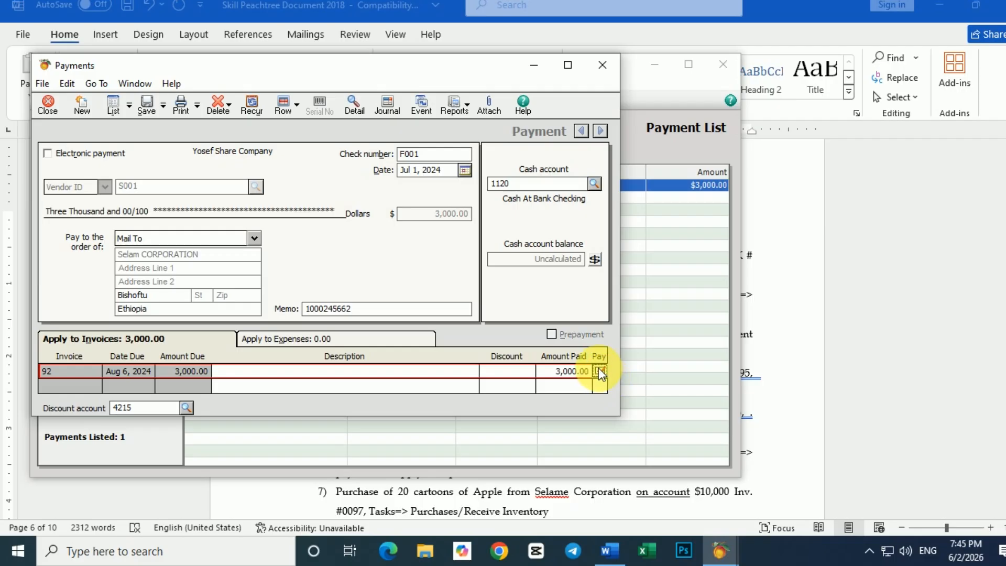
{"action": "left_click", "coordinate": [139, 101]}
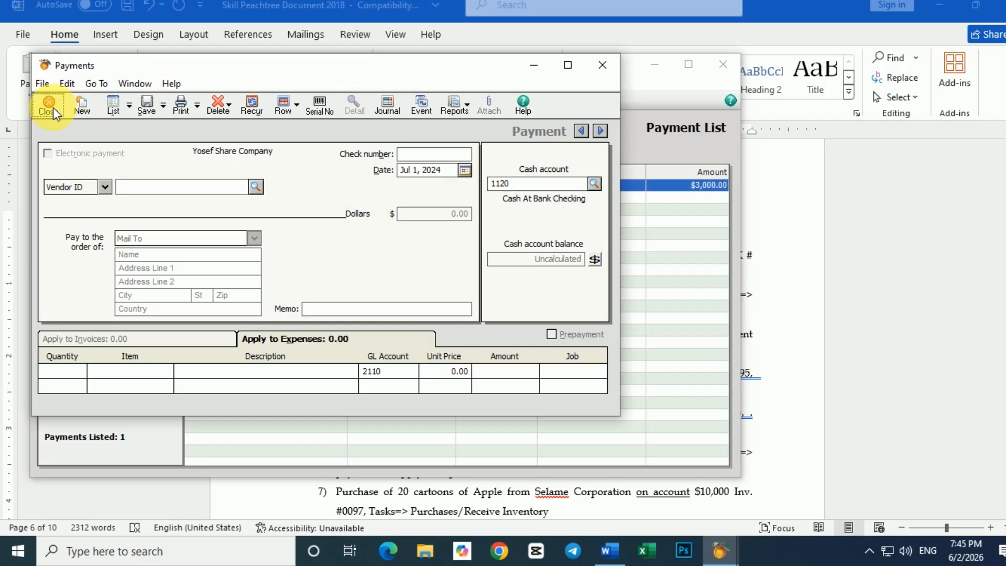
{"action": "left_click", "coordinate": [49, 105]}
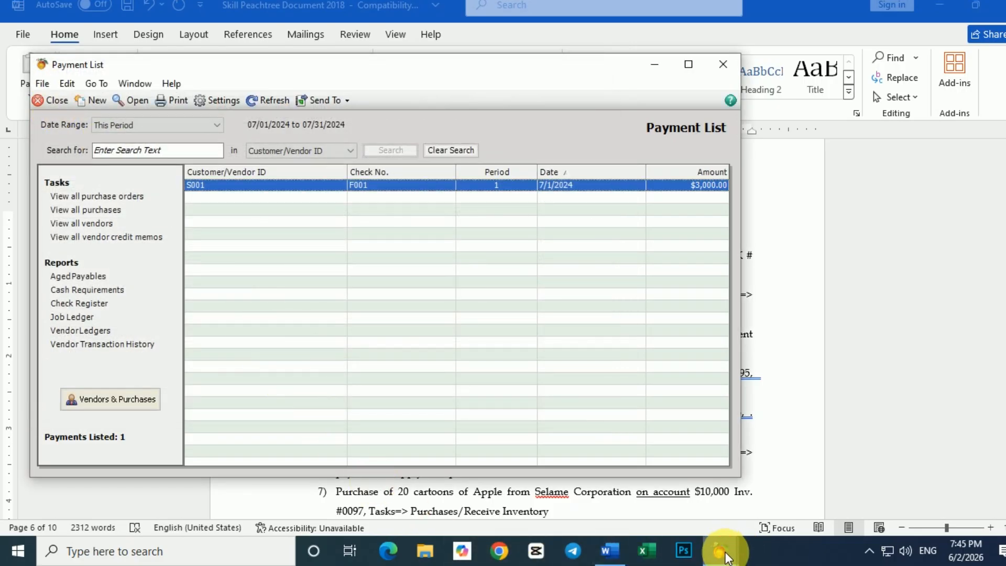
Read item 2 in the Word document, return to the main Peachtree window and open a new vendor payment
{"action": "mouse_move", "coordinate": [720, 550]}
{"action": "left_click", "coordinate": [664, 490]}
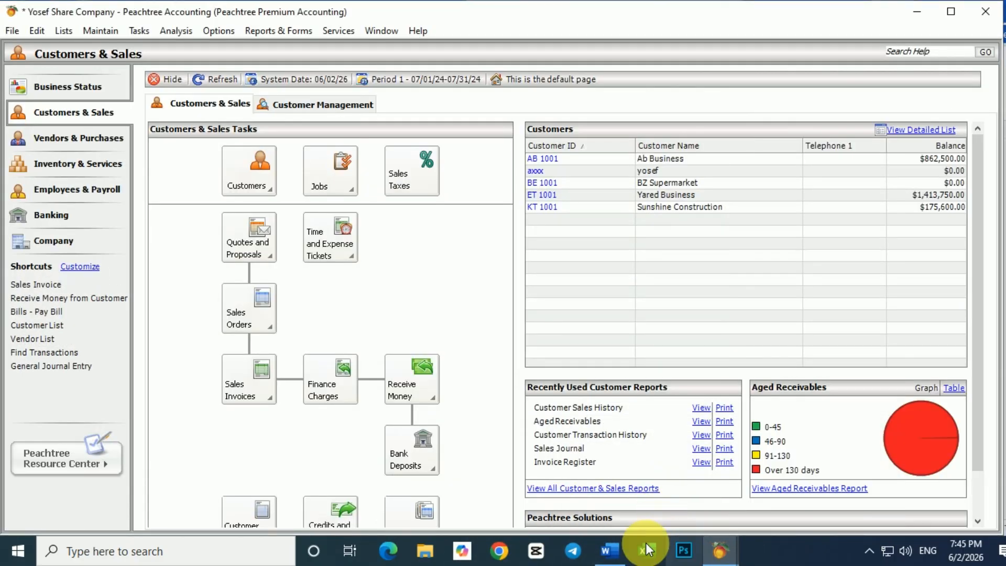
{"action": "left_click", "coordinate": [616, 555]}
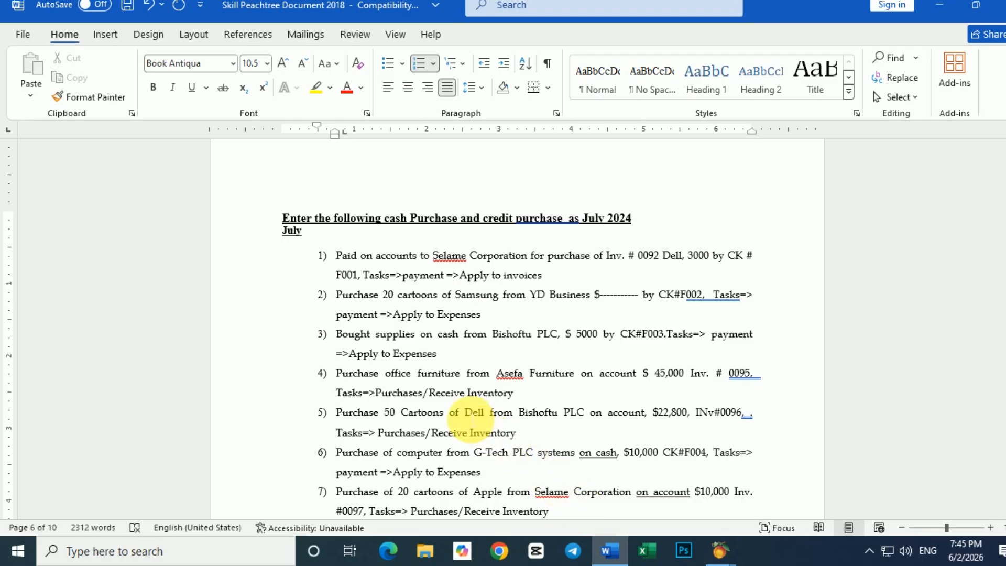
{"action": "scroll", "coordinate": [456, 360], "scroll_direction": "down", "scroll_amount": 1}
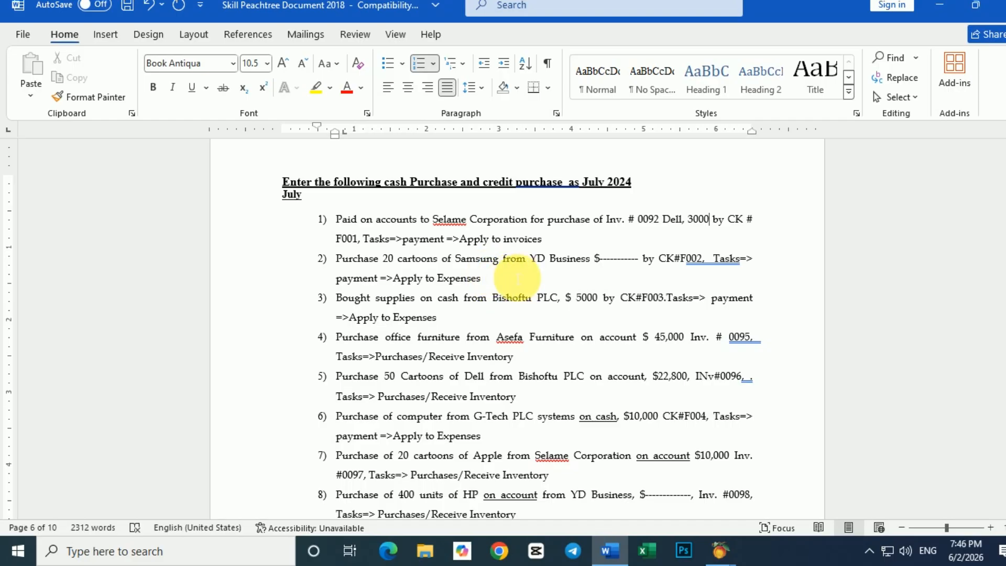
{"action": "left_click", "coordinate": [722, 556]}
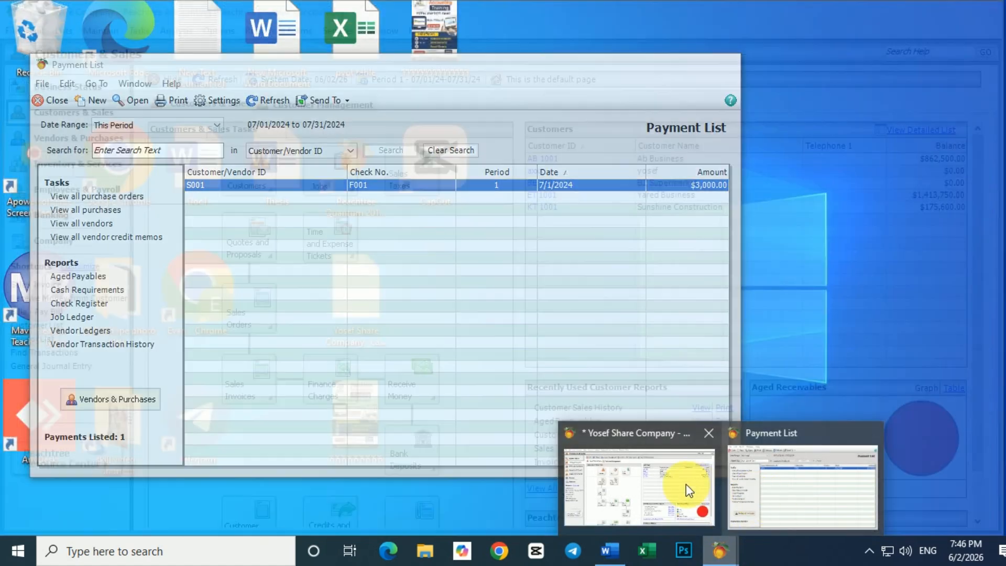
{"action": "left_click", "coordinate": [684, 489]}
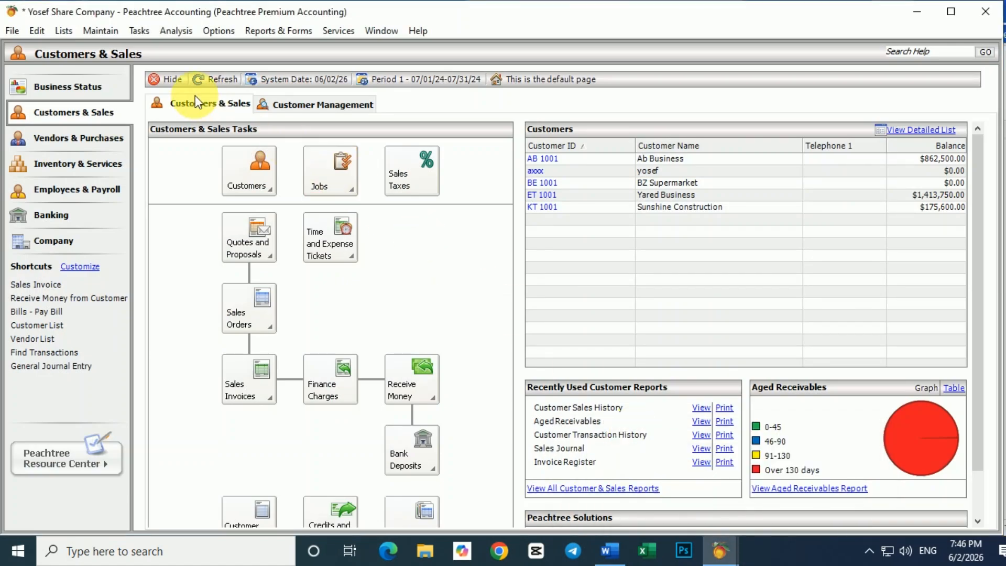
{"action": "left_click", "coordinate": [139, 31]}
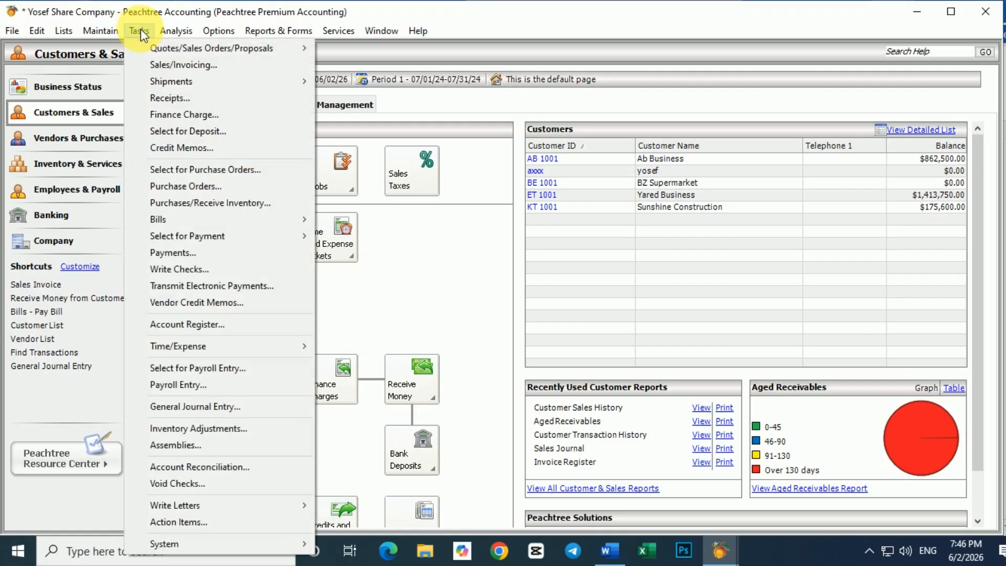
{"action": "left_click", "coordinate": [186, 252]}
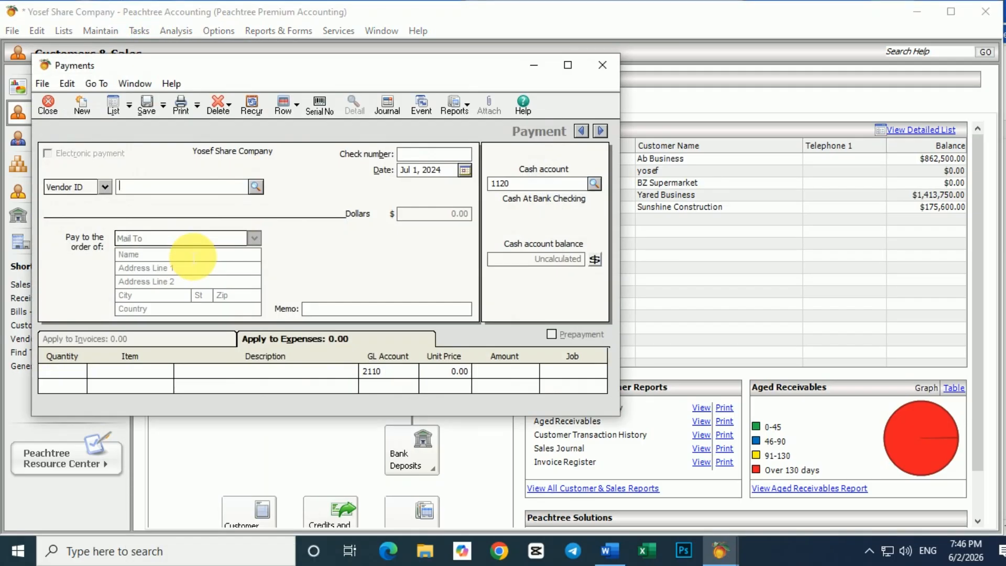
Recheck item 2 in Word, return to the Peachtree payment and enter check number F002 with the date Jul 2, 2024
{"action": "mouse_move", "coordinate": [597, 556]}
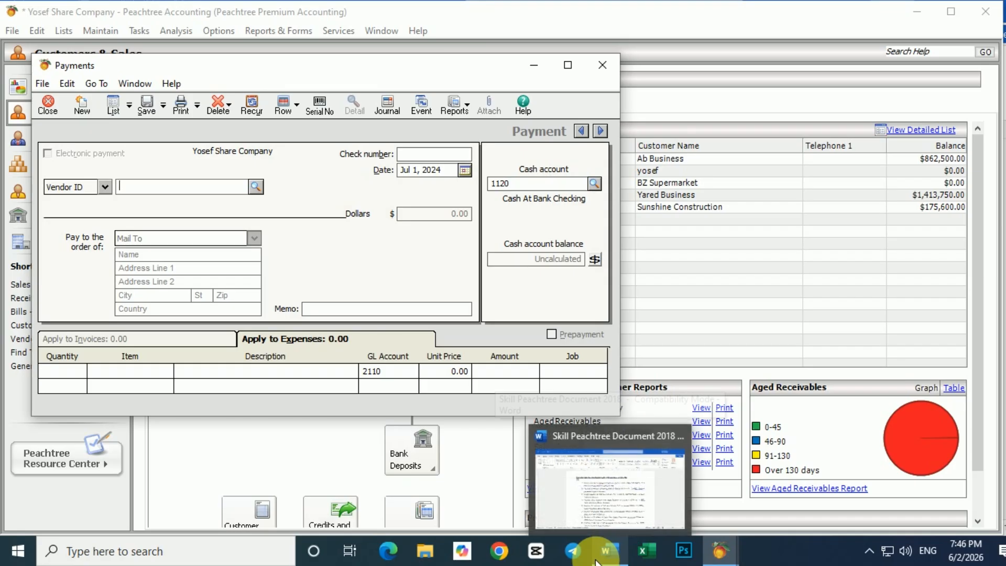
{"action": "left_click", "coordinate": [596, 556]}
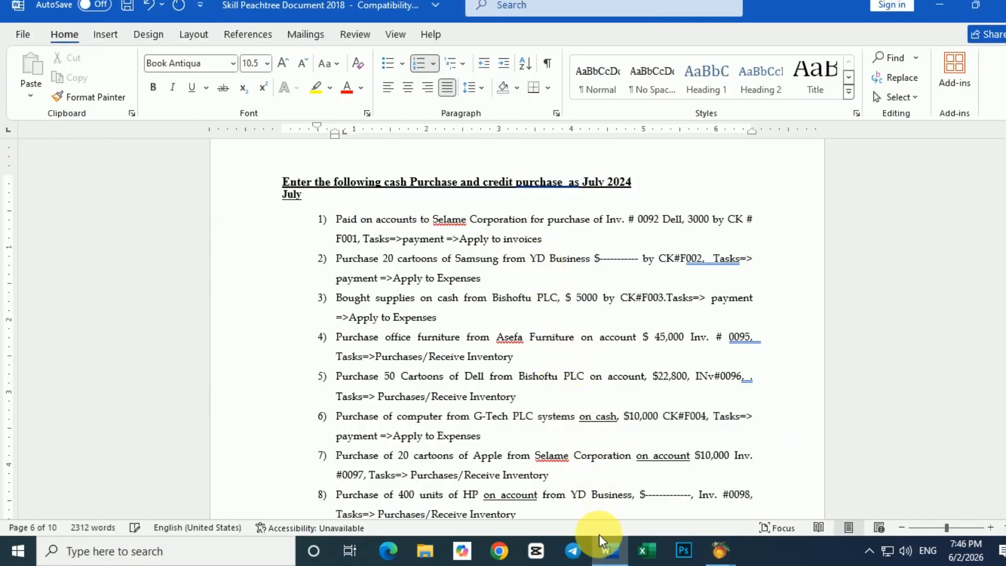
{"action": "left_click", "coordinate": [720, 552]}
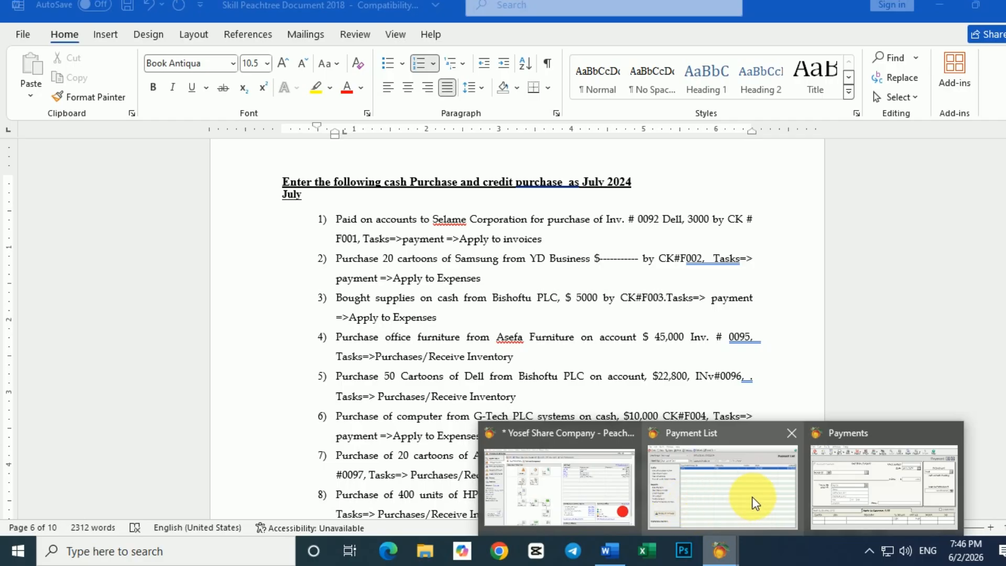
{"action": "left_click", "coordinate": [843, 496]}
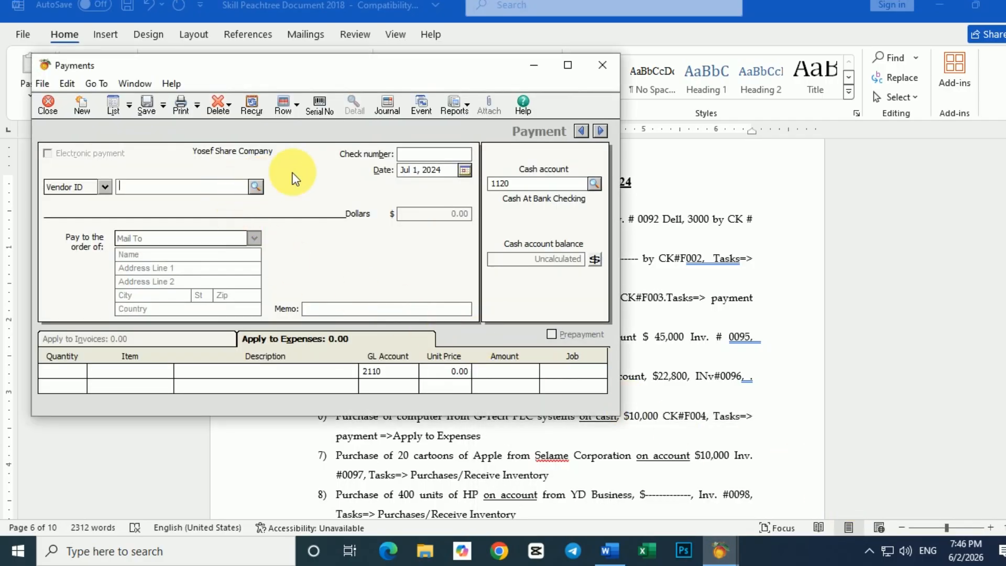
{"action": "left_click", "coordinate": [424, 154]}
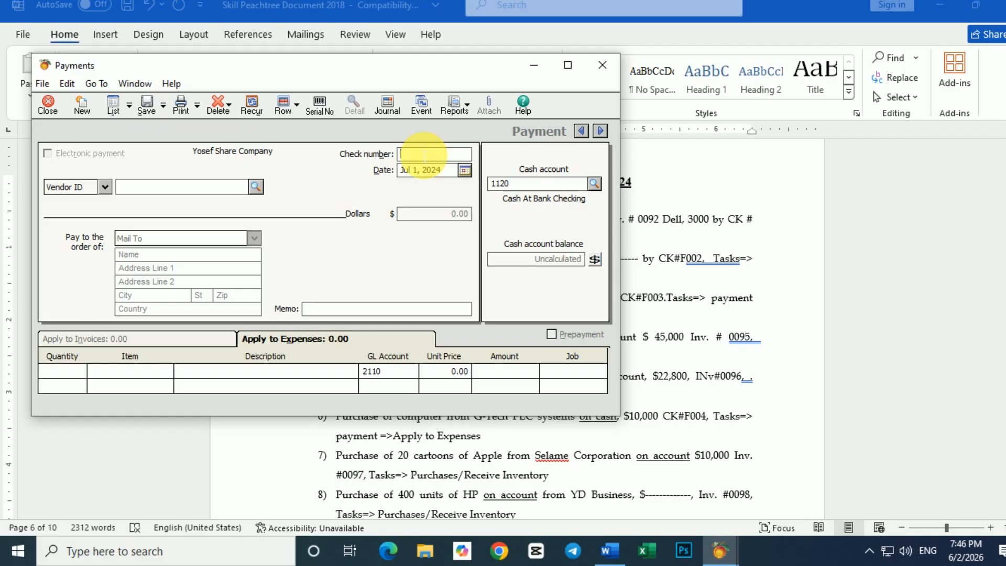
{"action": "type", "text": "F002"}
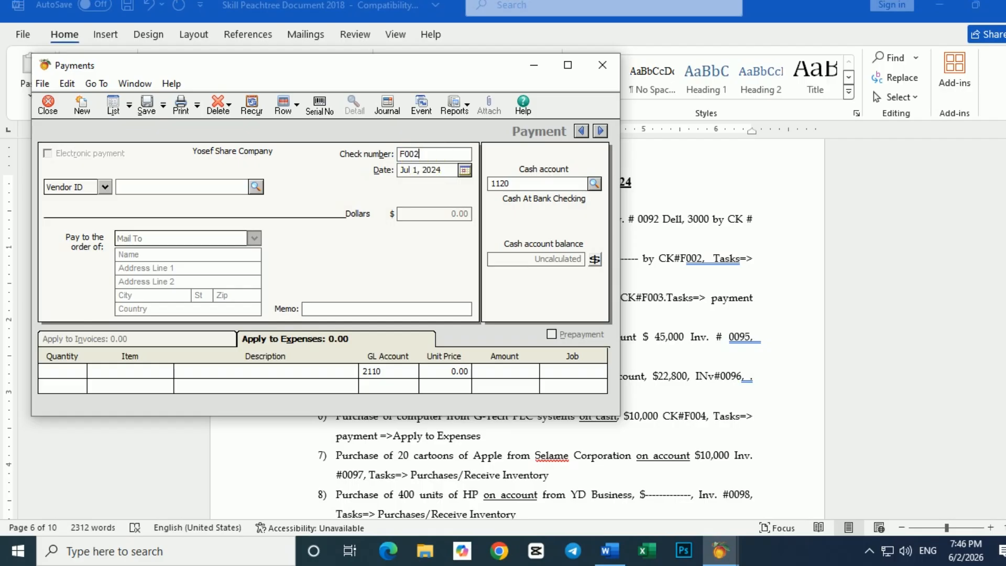
{"action": "left_click", "coordinate": [467, 168]}
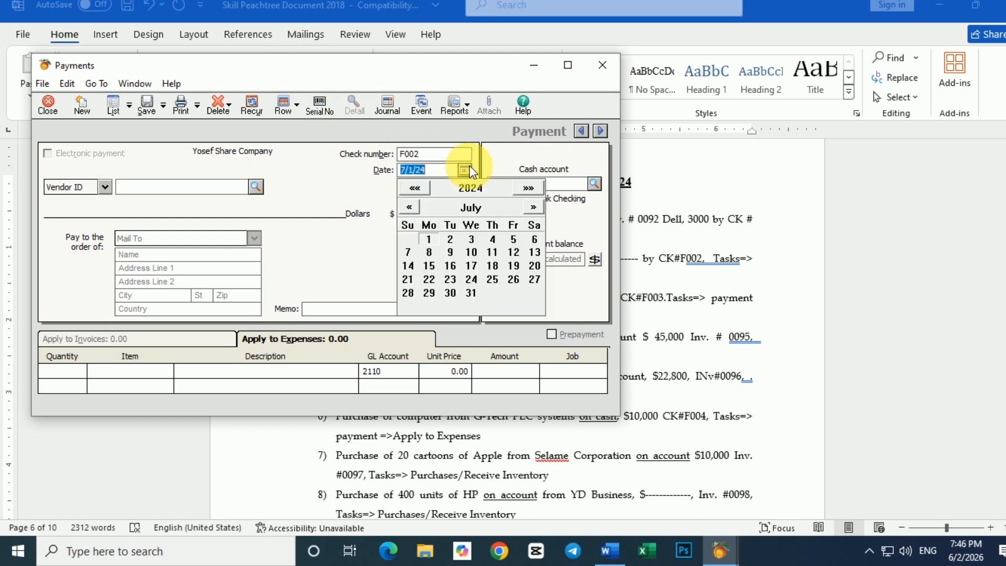
{"action": "left_click", "coordinate": [451, 239]}
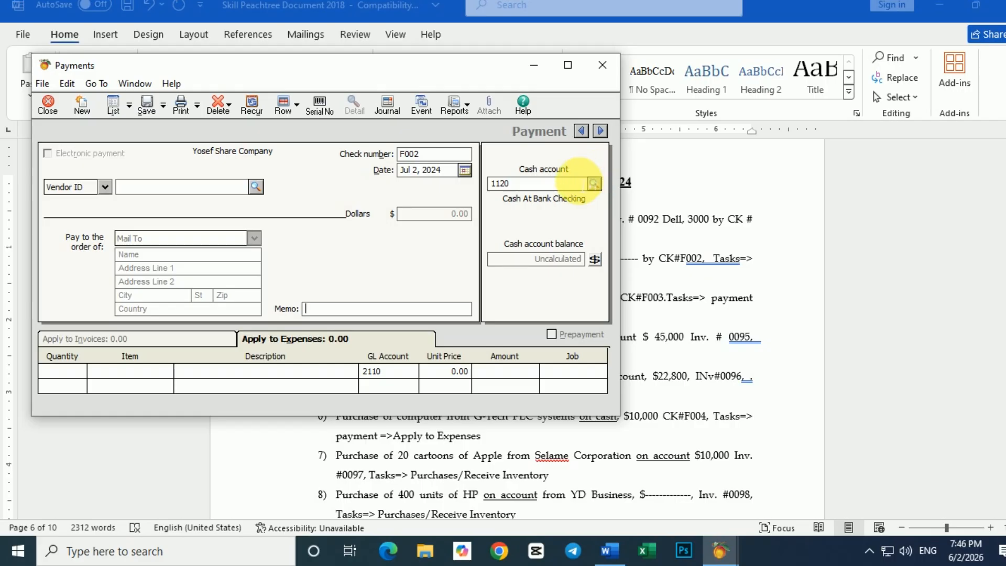
Select vendor Y001, YD Business, and apply the payment to expenses
{"action": "left_click", "coordinate": [255, 186]}
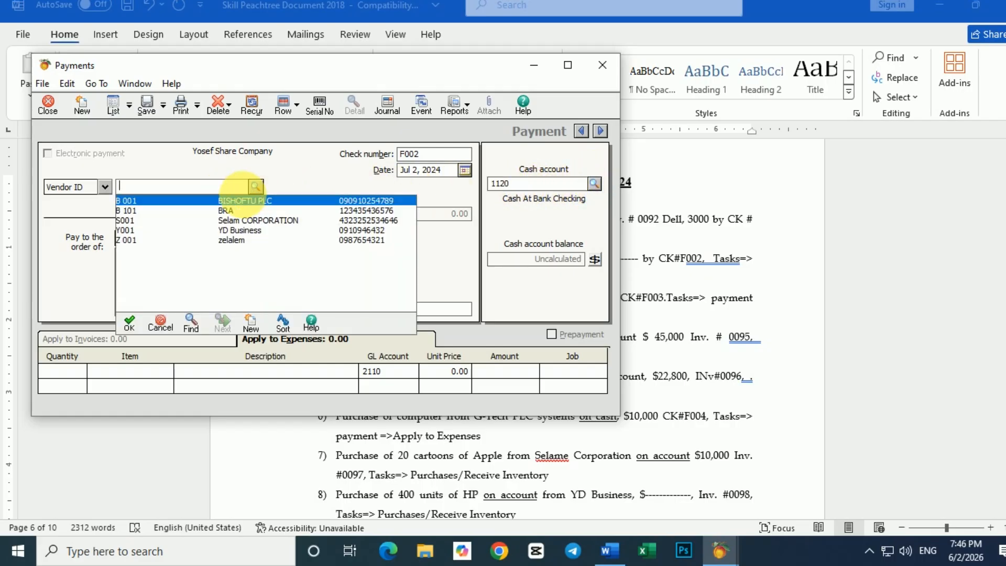
{"action": "double_click", "coordinate": [229, 230]}
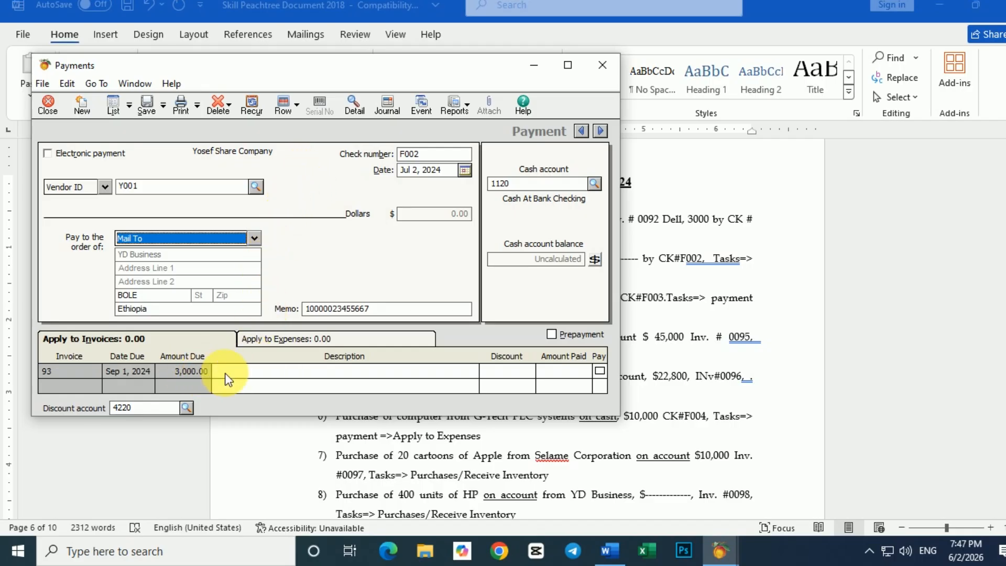
{"action": "left_click", "coordinate": [344, 337]}
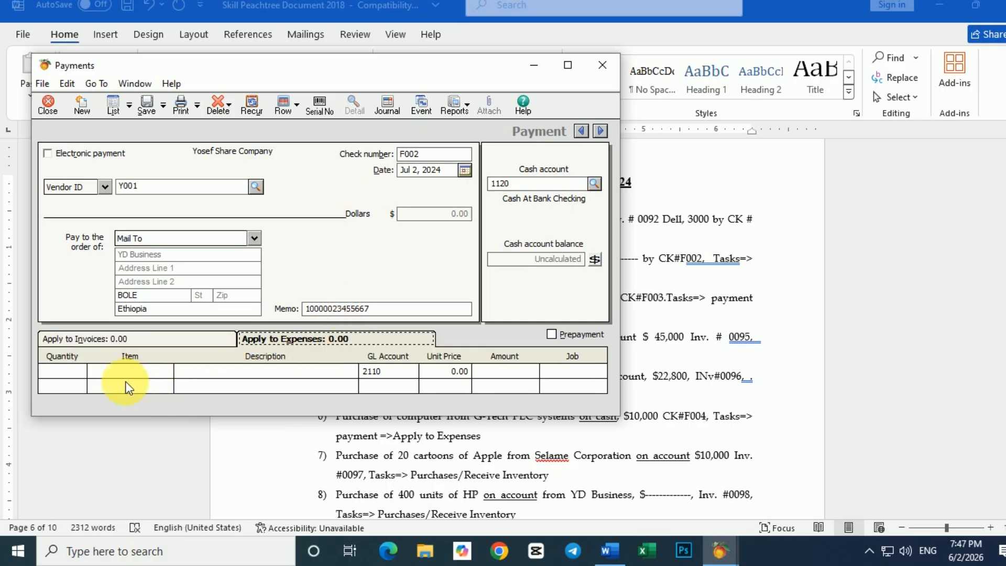
Enter a quantity of 20 for item S 001, Samsung, on the first expense line and save the payment
{"action": "left_click", "coordinate": [78, 374]}
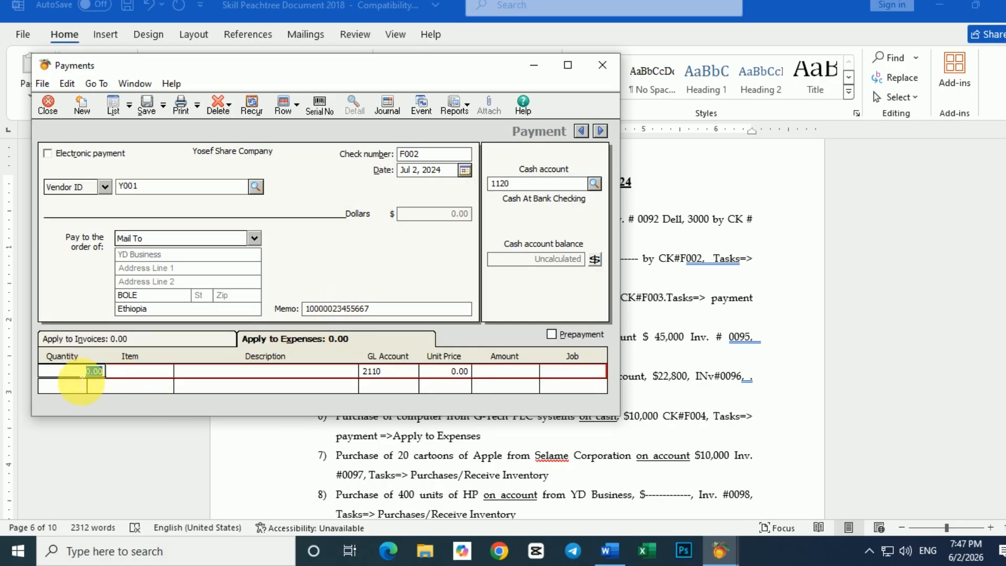
{"action": "type", "text": "2"}
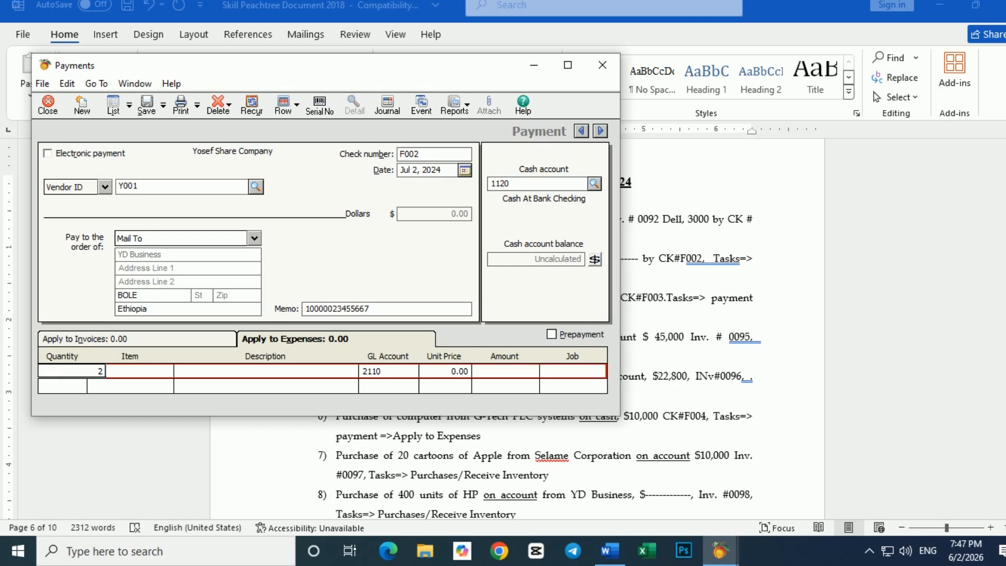
{"action": "type", "text": "0"}
{"action": "key", "text": "Tab"}
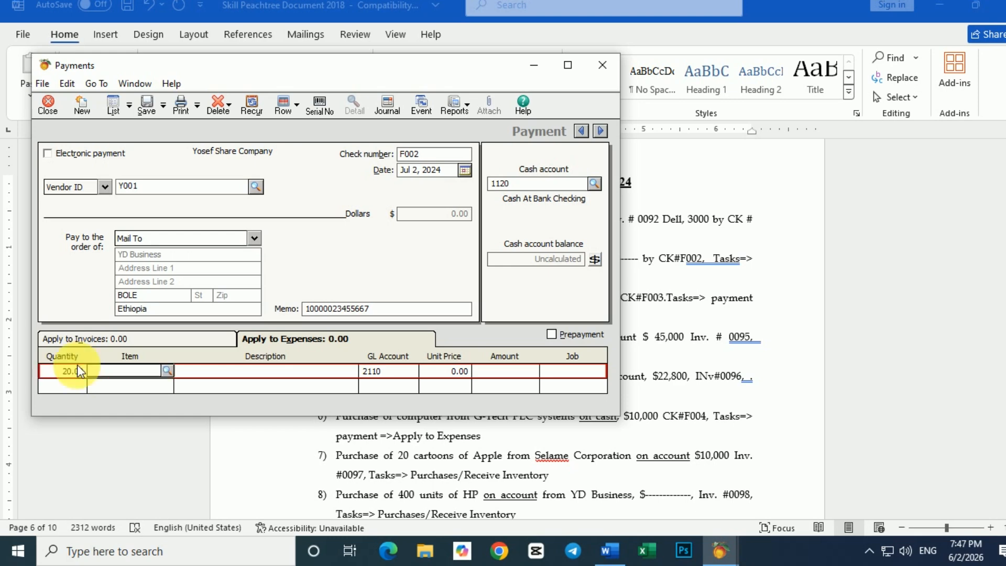
{"action": "left_click", "coordinate": [167, 371]}
{"action": "left_click", "coordinate": [167, 371]}
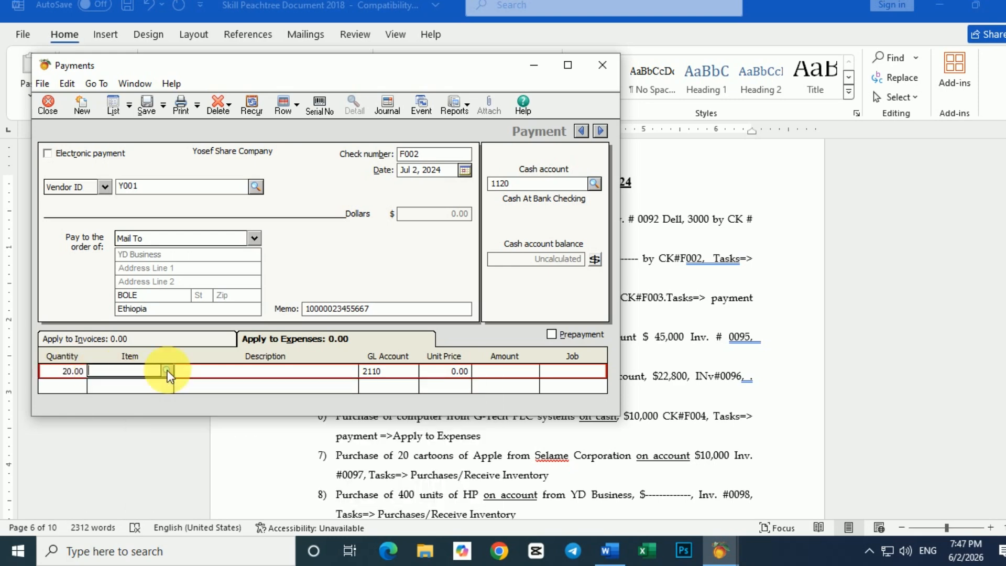
{"action": "left_click", "coordinate": [167, 371]}
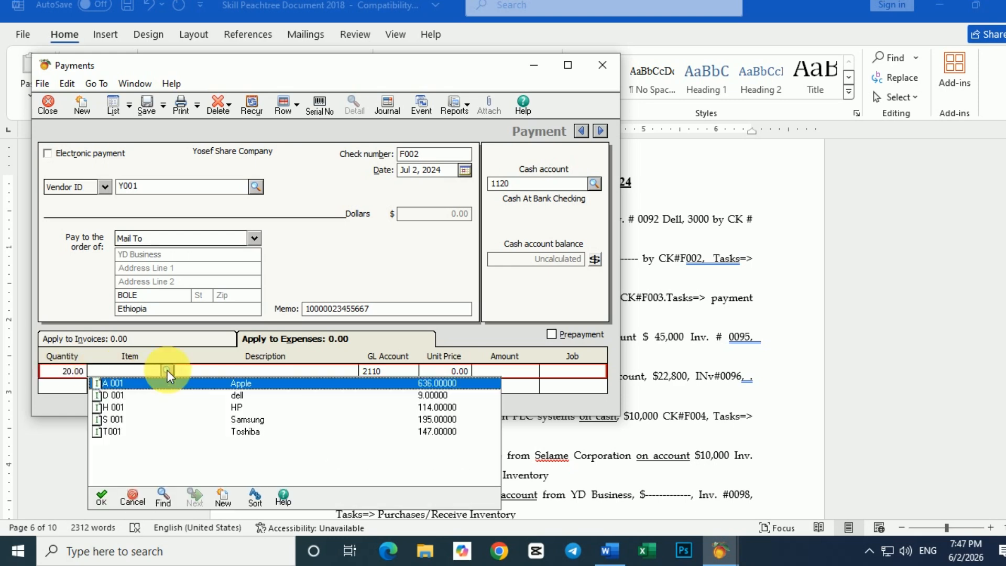
{"action": "double_click", "coordinate": [240, 421]}
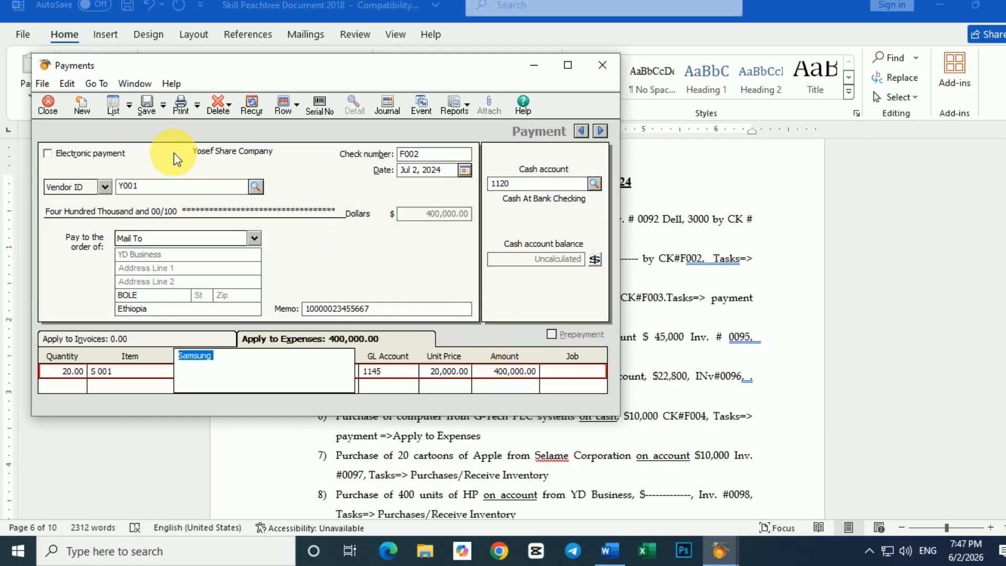
{"action": "left_click", "coordinate": [146, 107]}
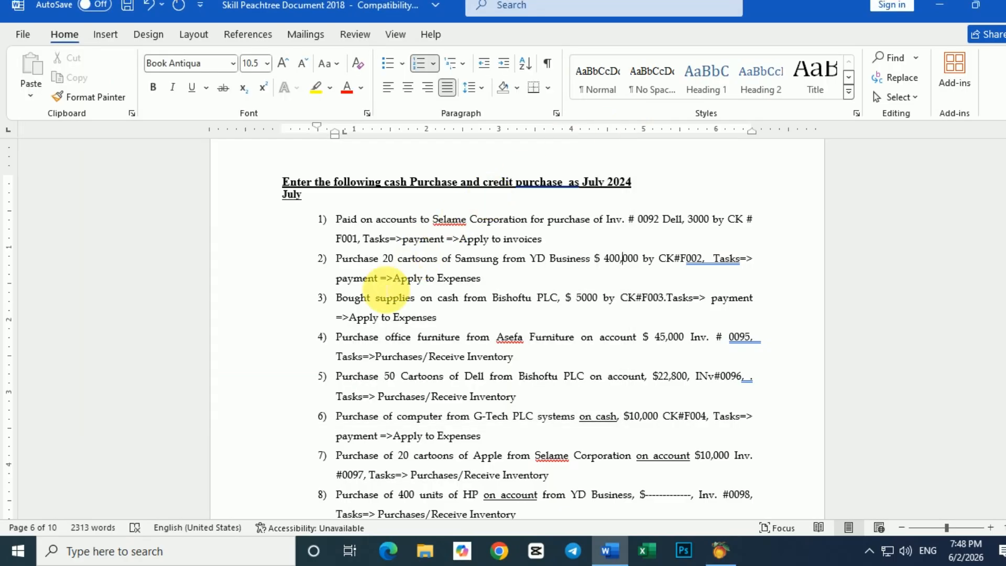
Read item 3 in the Word document, switch to the main Peachtree window and open a new vendor payment
{"action": "scroll", "coordinate": [386, 290], "scroll_direction": "down", "scroll_amount": 2}
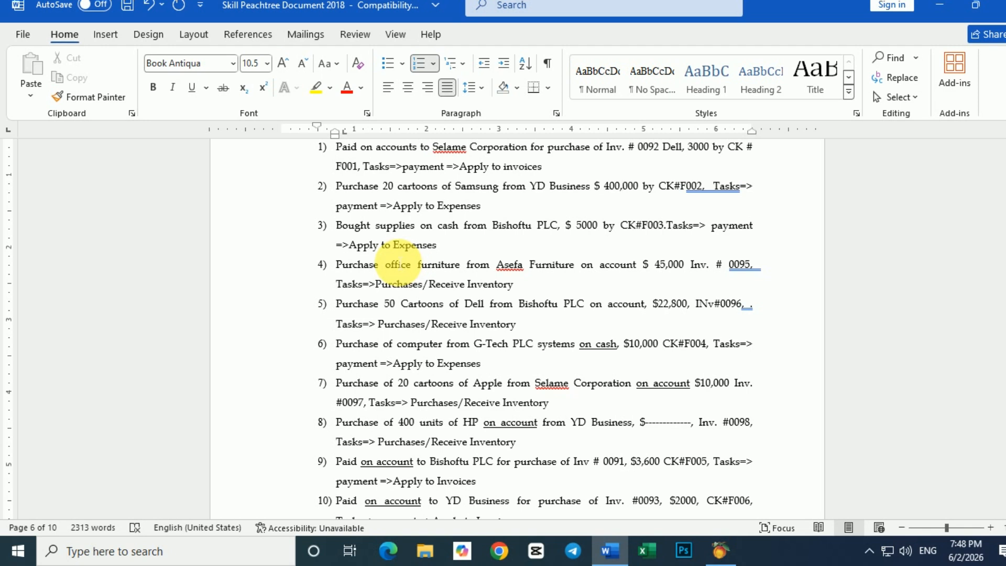
{"action": "scroll", "coordinate": [398, 261], "scroll_direction": "up", "scroll_amount": 2}
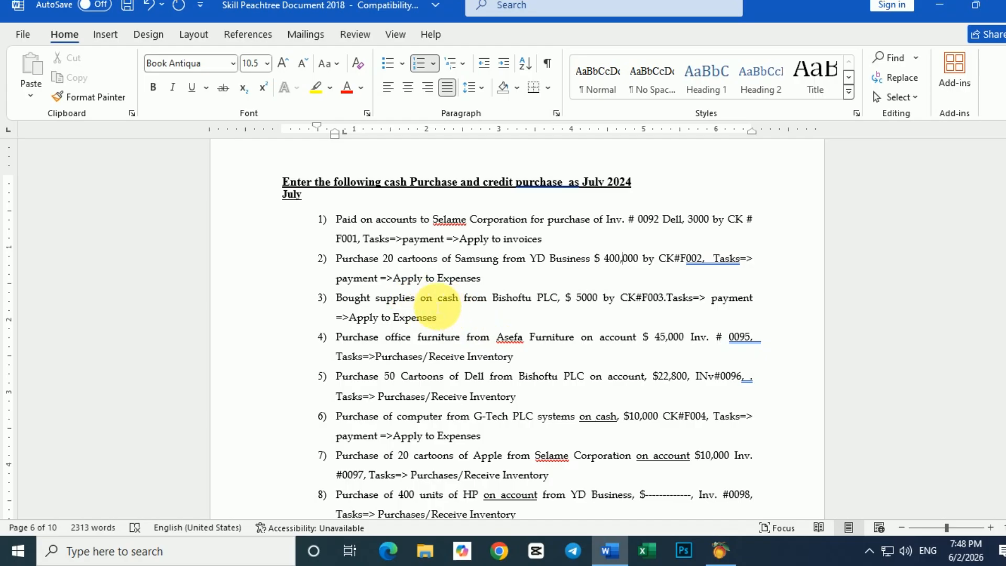
{"action": "left_click", "coordinate": [714, 557]}
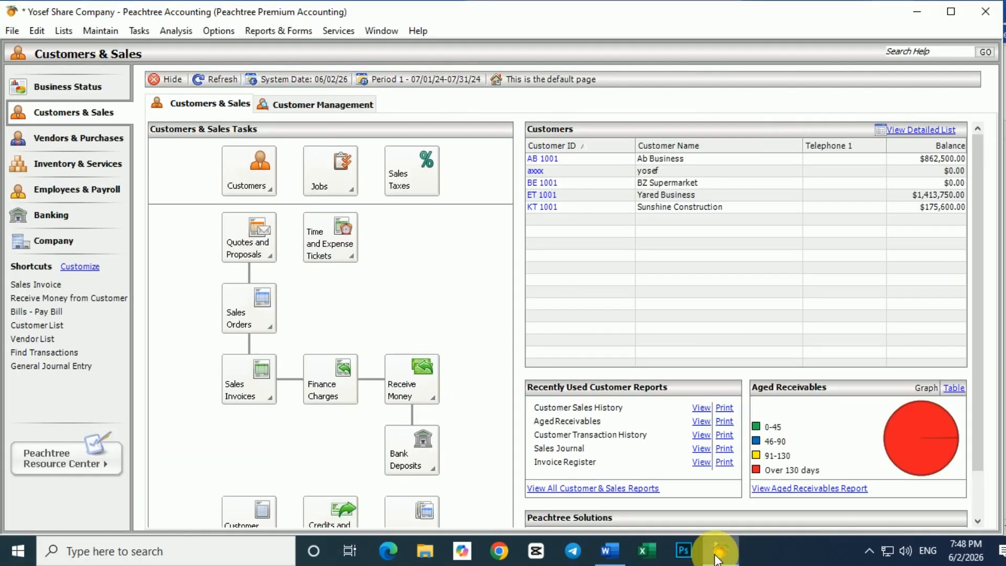
{"action": "left_click", "coordinate": [138, 32]}
{"action": "left_click", "coordinate": [192, 253]}
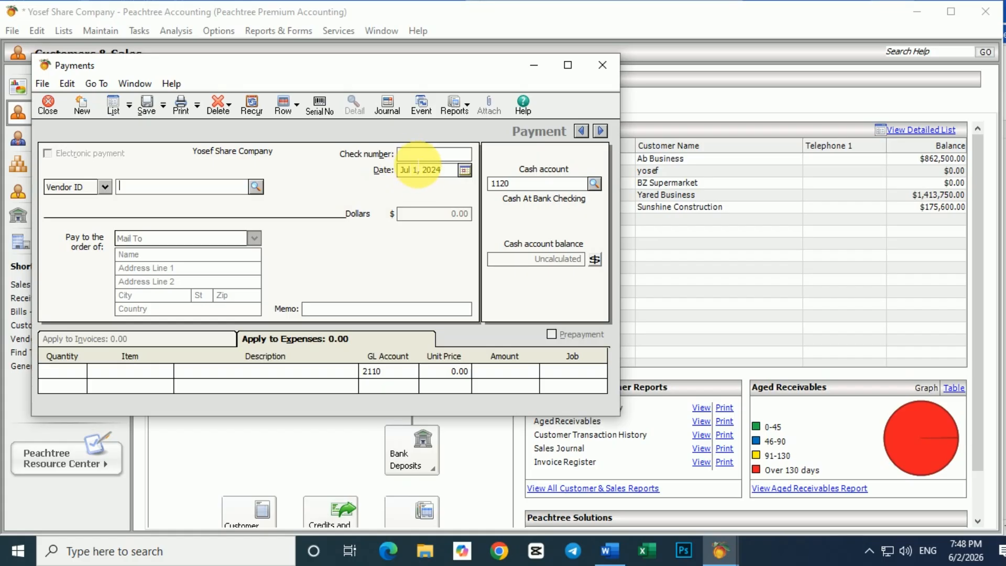
Enter check number F003 and set the payment date to Jul 3, 2024
{"action": "left_click", "coordinate": [418, 157]}
{"action": "type", "text": "F003"}
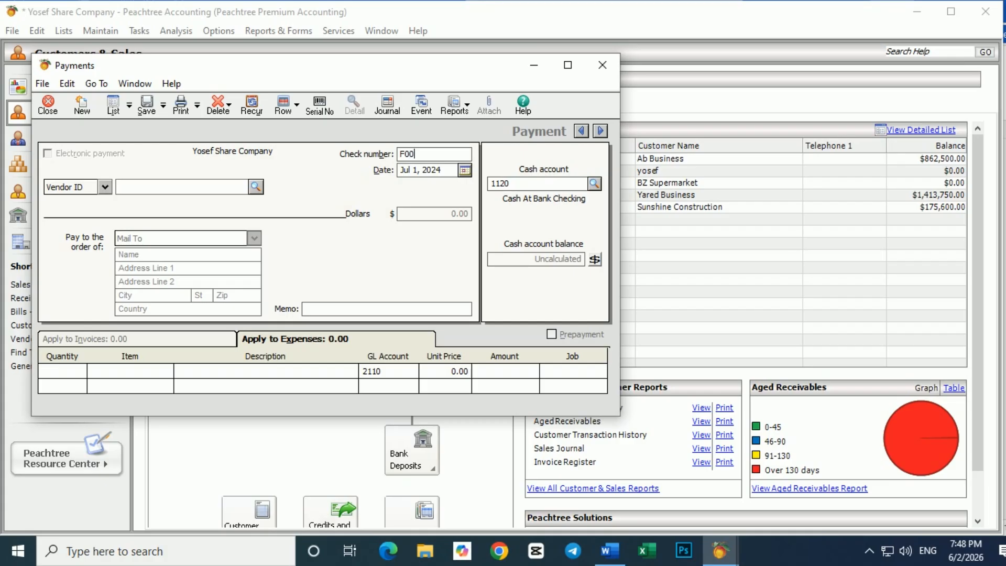
{"action": "left_click", "coordinate": [465, 170]}
{"action": "left_click", "coordinate": [474, 240]}
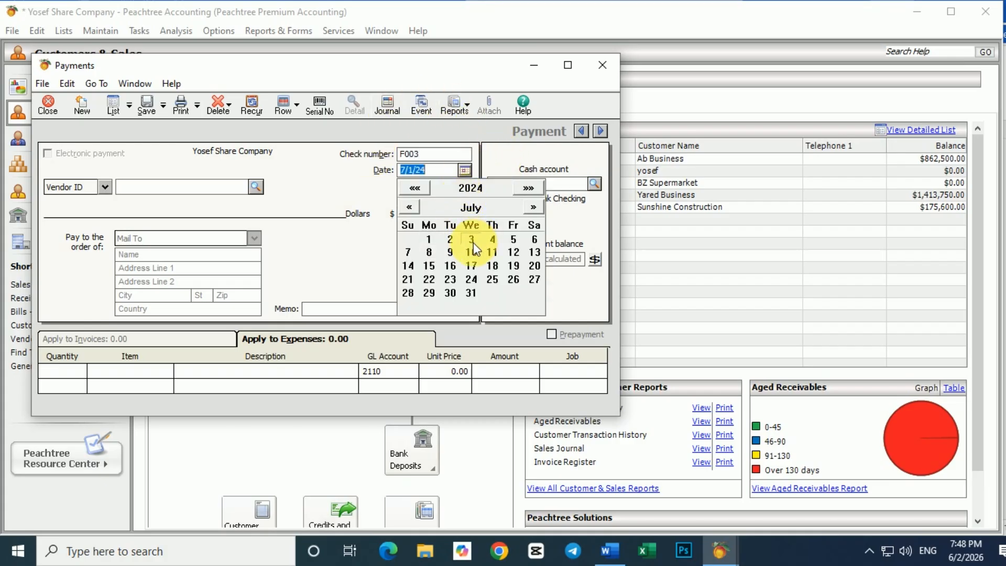
Recheck item 3 in Word, return to the Peachtree payment and select vendor B 001, Bishoftu PLC, applying the payment to expenses
{"action": "left_click", "coordinate": [608, 551]}
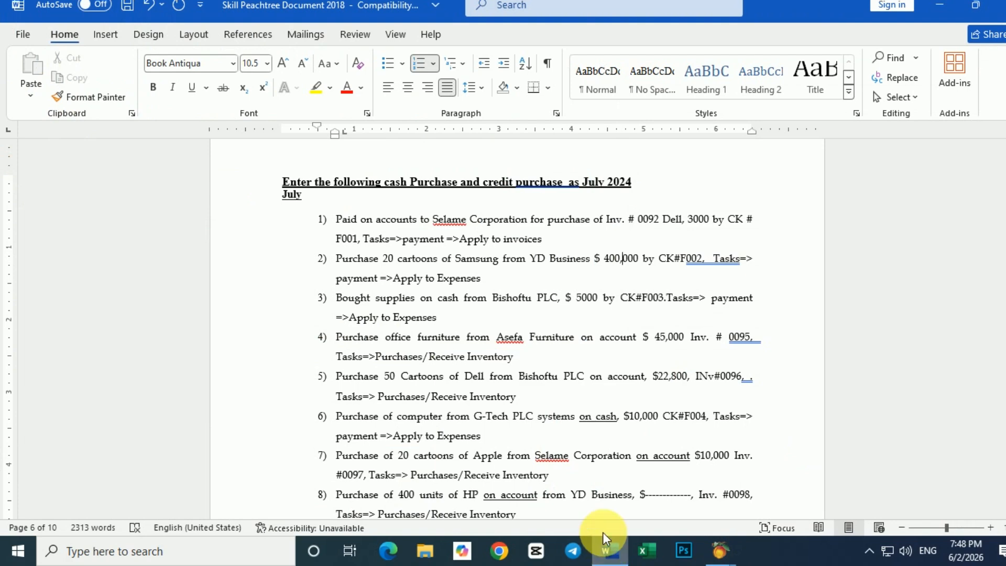
{"action": "scroll", "coordinate": [487, 377], "scroll_direction": "down", "scroll_amount": 1}
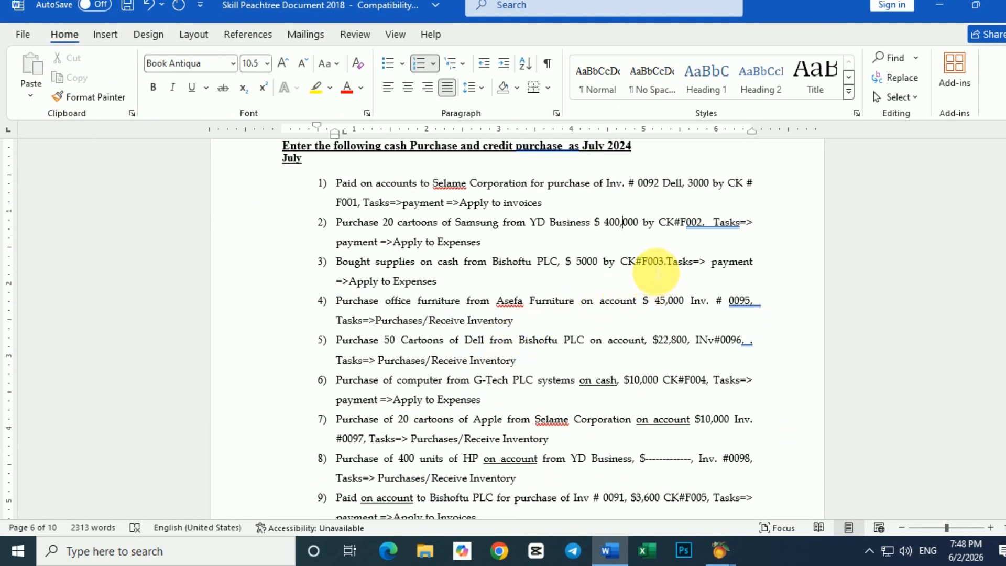
{"action": "scroll", "coordinate": [655, 286], "scroll_direction": "down", "scroll_amount": 1}
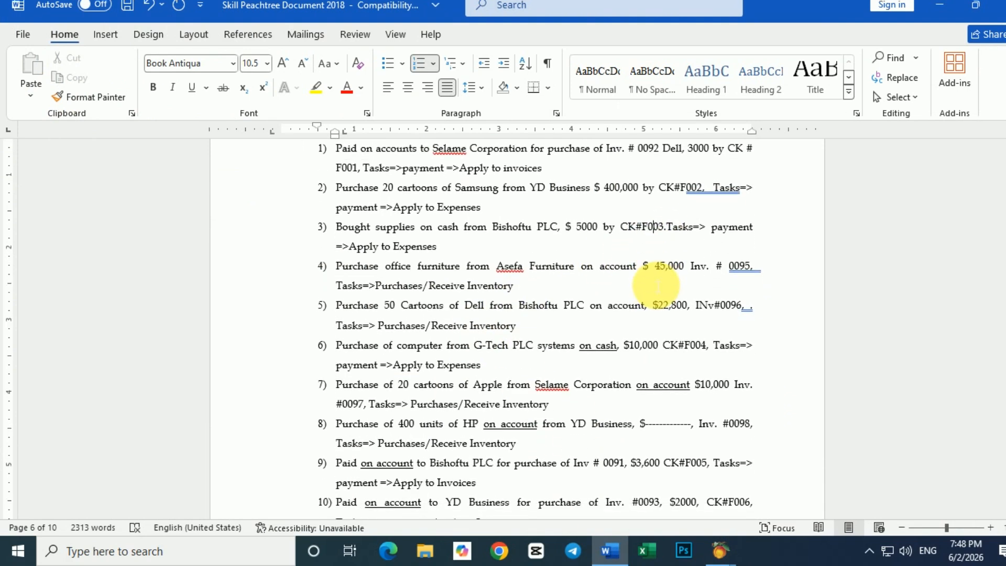
{"action": "scroll", "coordinate": [408, 276], "scroll_direction": "up", "scroll_amount": 1}
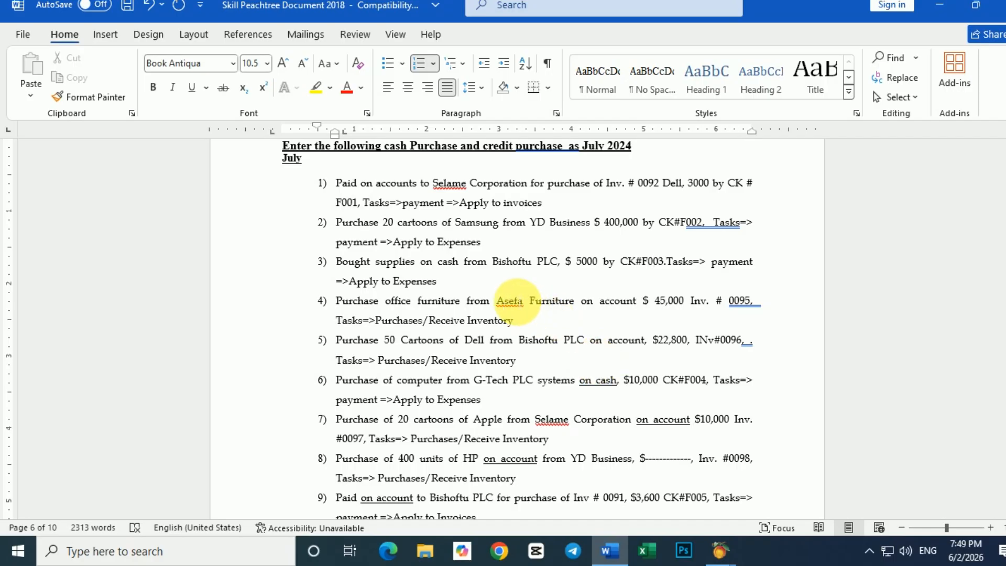
{"action": "mouse_move", "coordinate": [727, 554]}
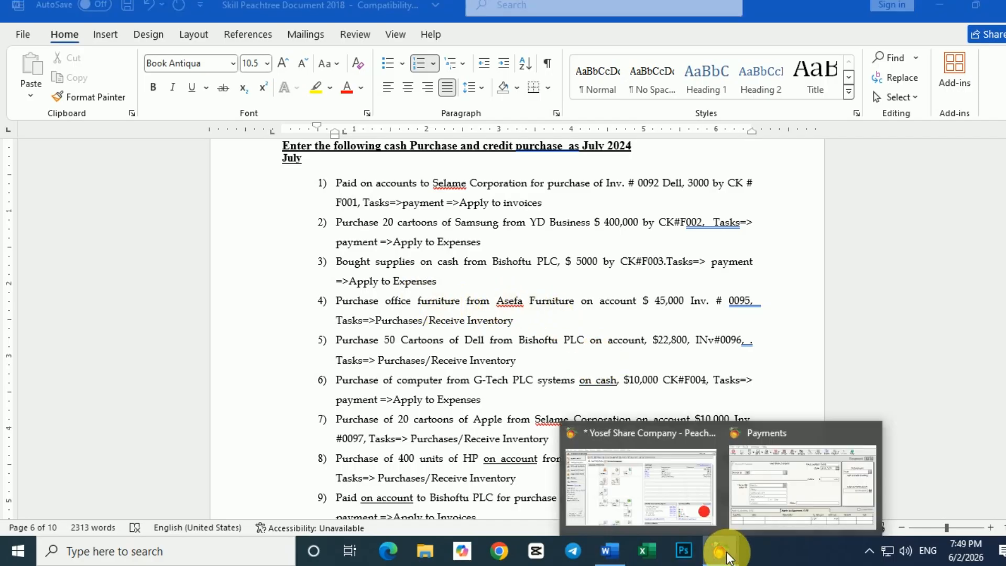
{"action": "left_click", "coordinate": [796, 499]}
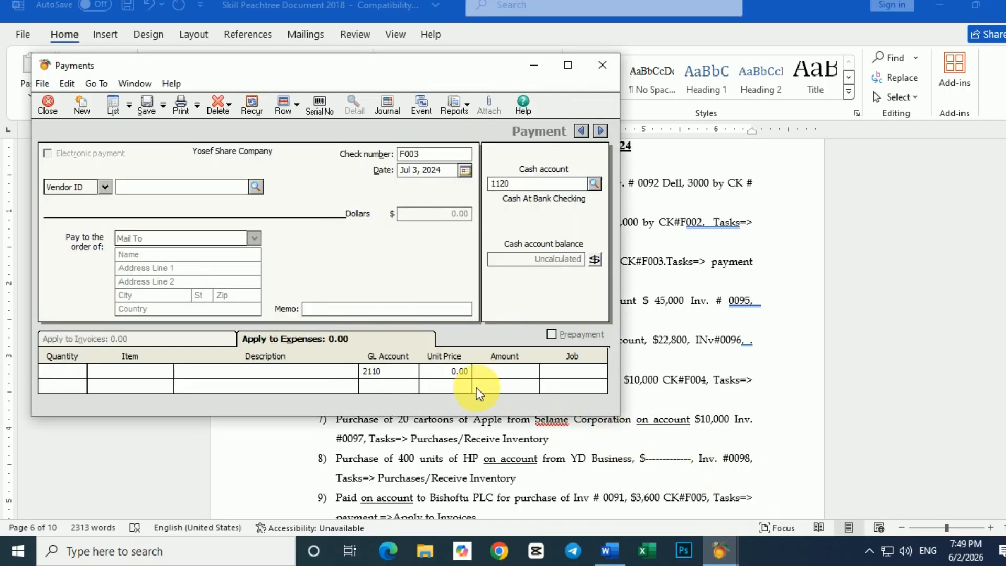
{"action": "left_click", "coordinate": [255, 188]}
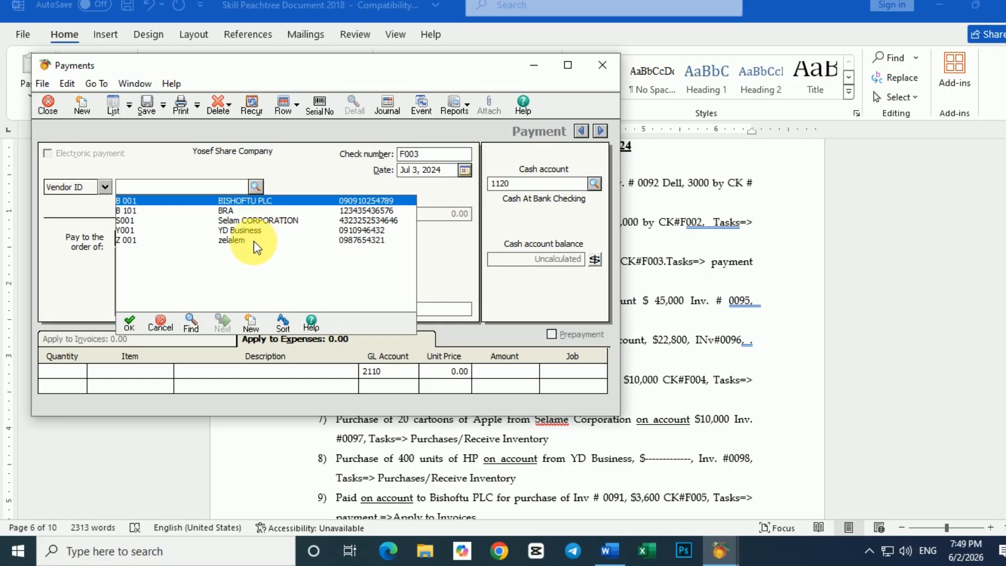
{"action": "double_click", "coordinate": [245, 201]}
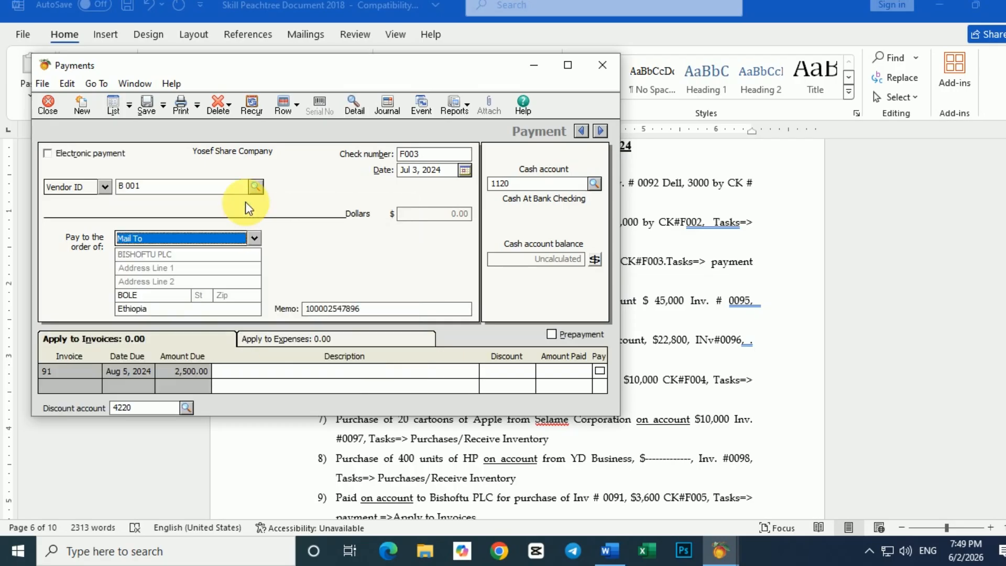
{"action": "left_click", "coordinate": [307, 338]}
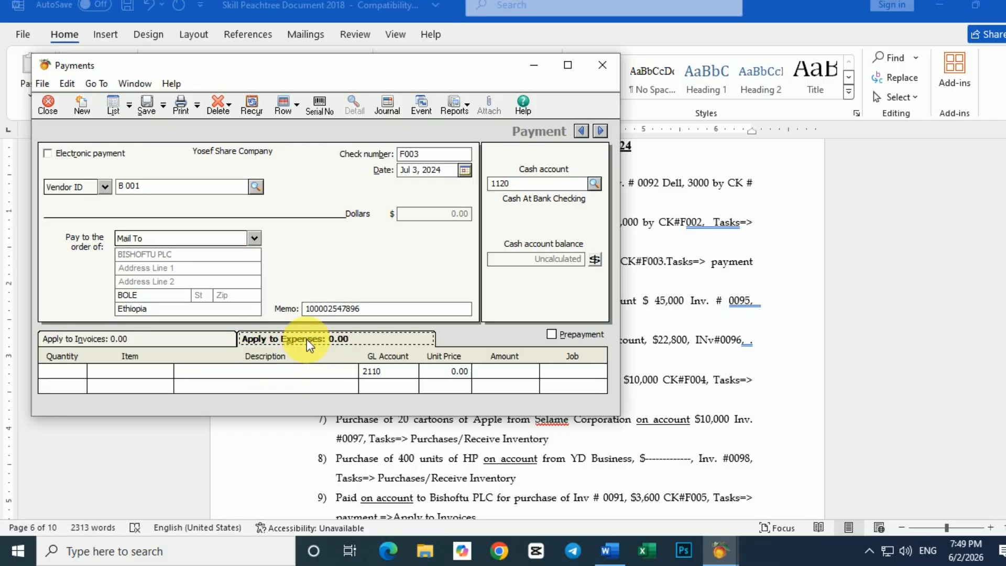
Enter the description Supplies with an amount of 5000 on the first expense line and save the payment
{"action": "left_click", "coordinate": [304, 371]}
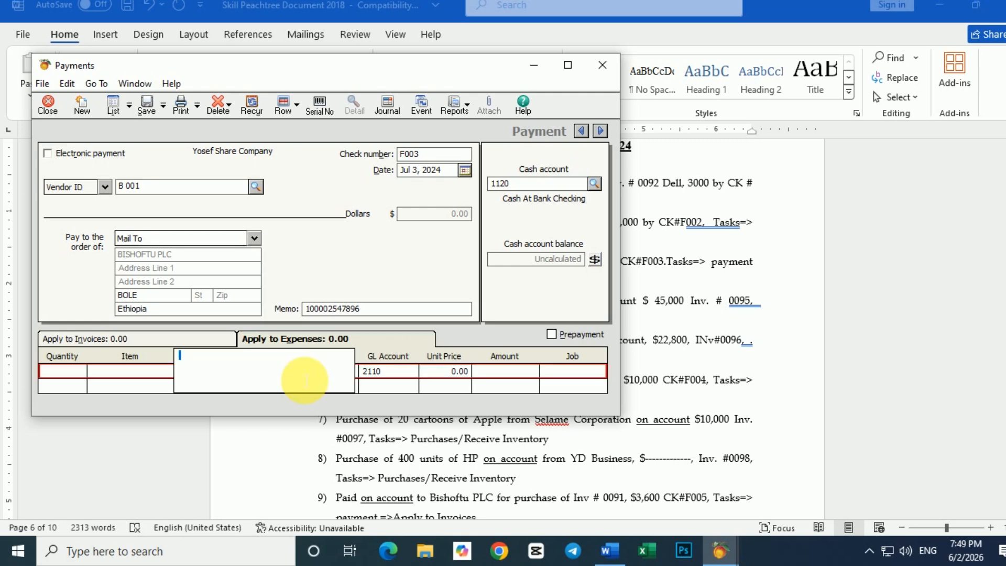
{"action": "type", "text": "S"}
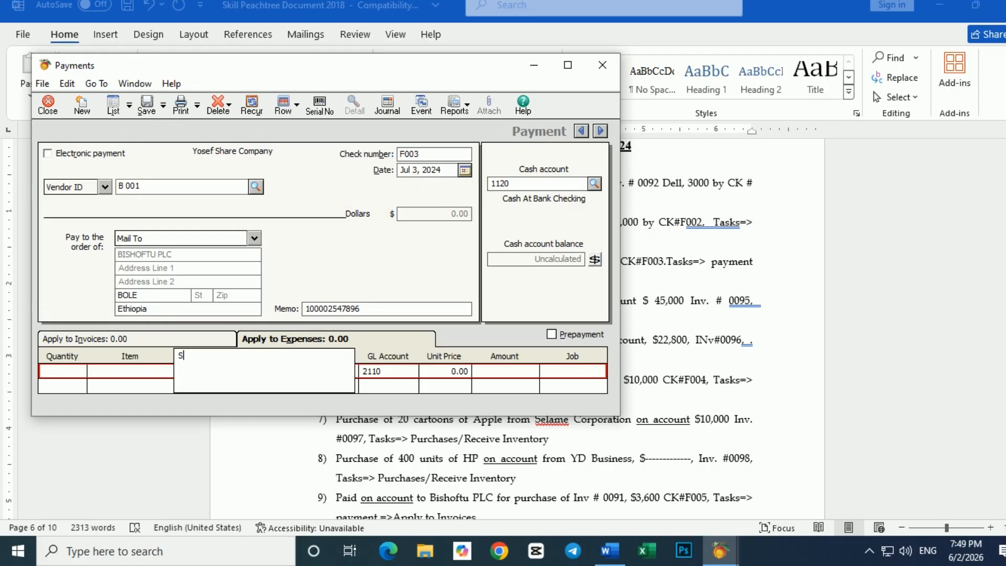
{"action": "type", "text": "upplies"}
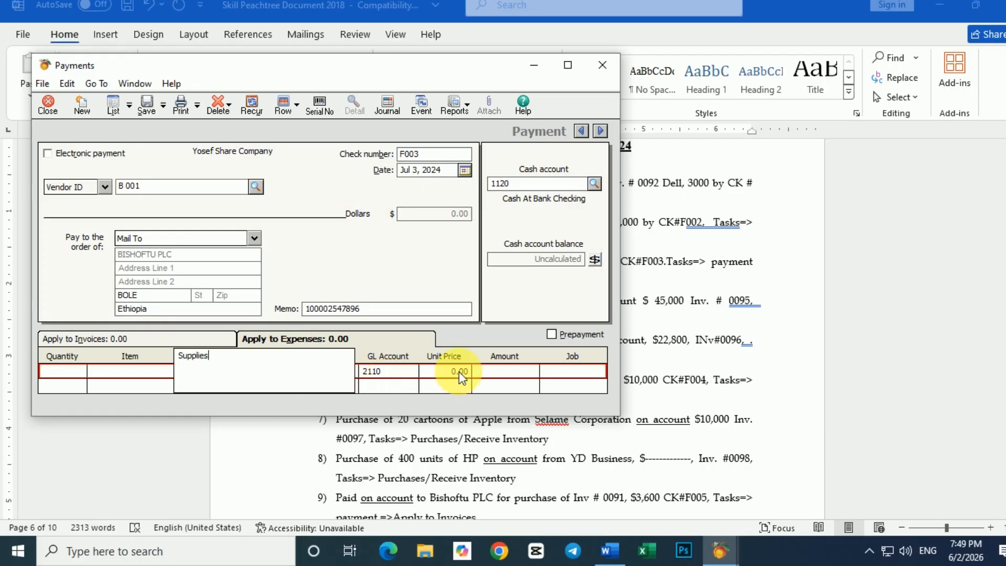
{"action": "left_click", "coordinate": [497, 372]}
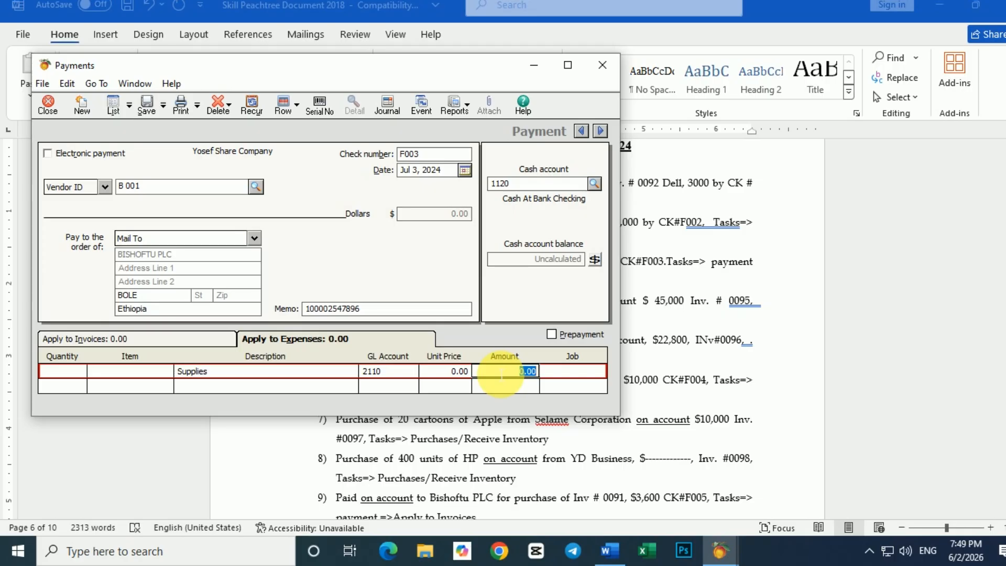
{"action": "type", "text": "5000"}
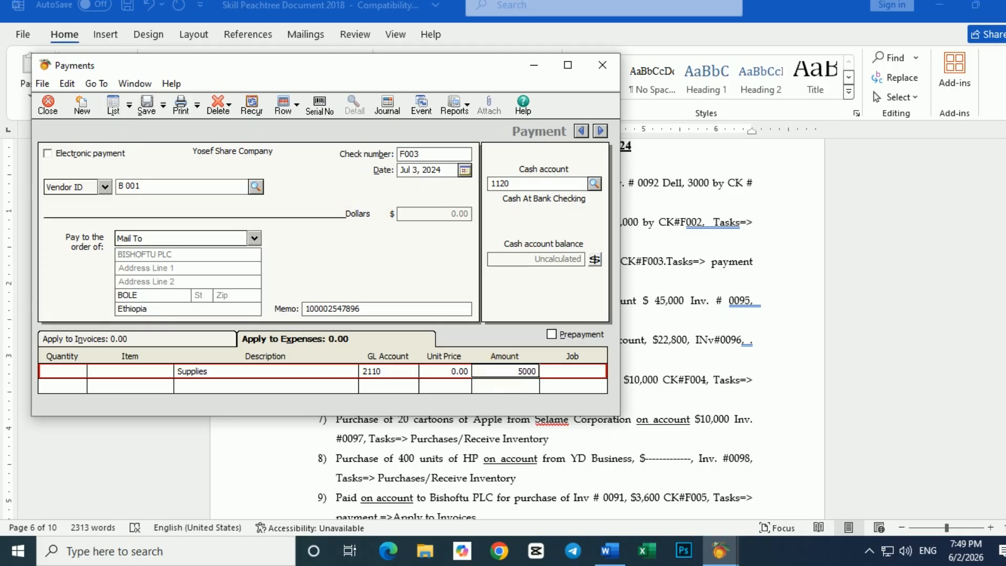
{"action": "key", "text": "Tab"}
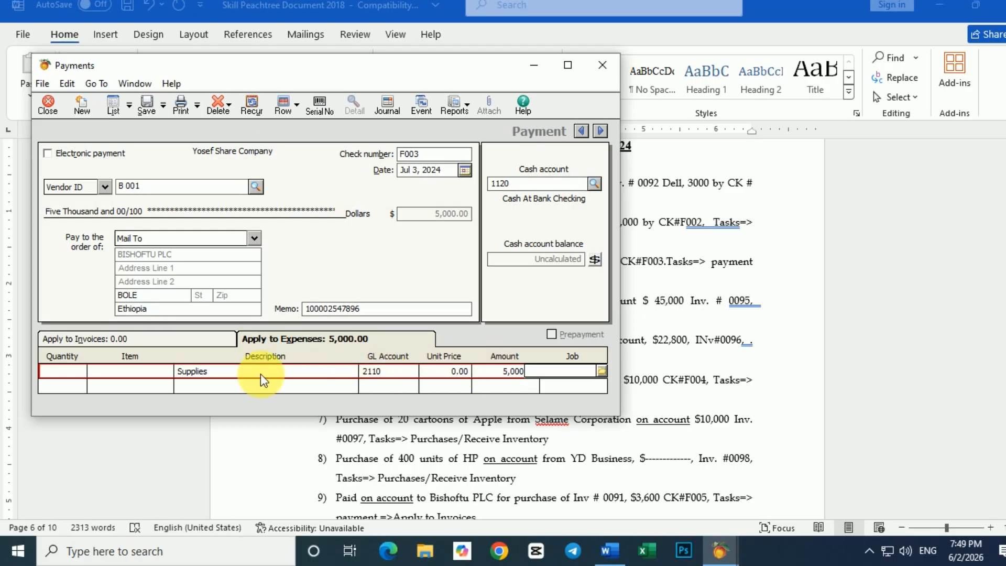
{"action": "left_click", "coordinate": [146, 102]}
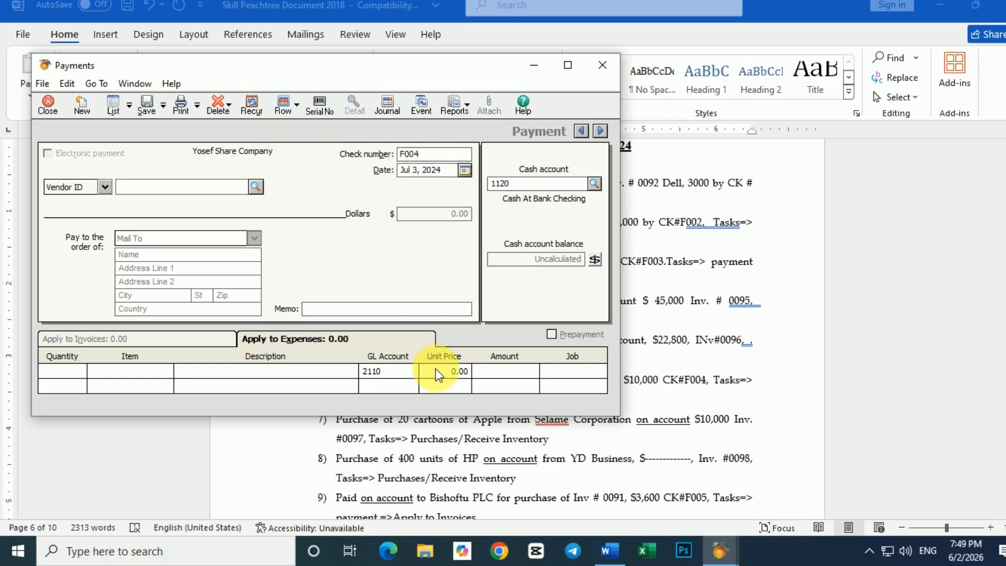
Read item 4 in the Word document, switch to the main Peachtree window and open a new Purchases/Receive Inventory entry
{"action": "left_click", "coordinate": [620, 550]}
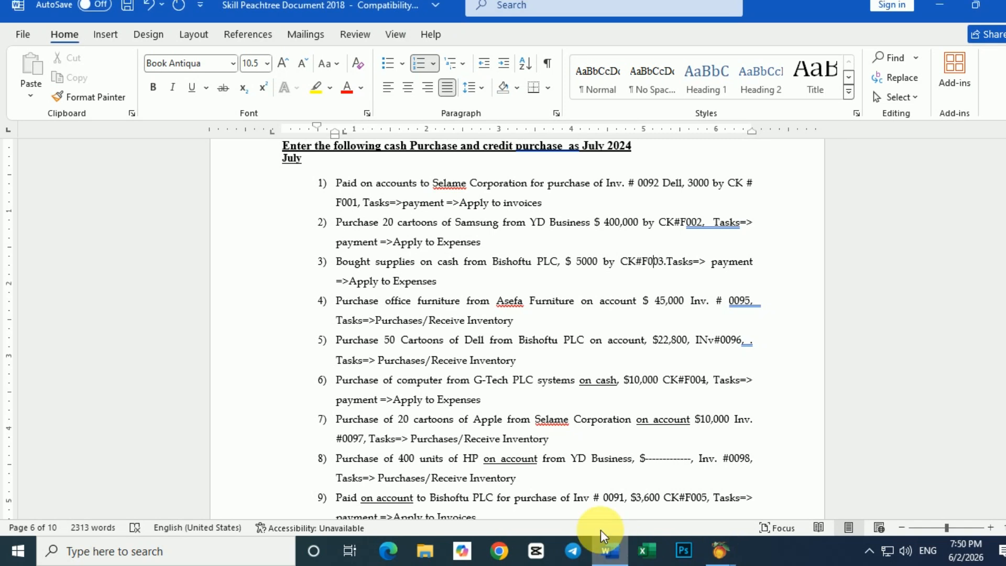
{"action": "scroll", "coordinate": [385, 373], "scroll_direction": "down", "scroll_amount": 2}
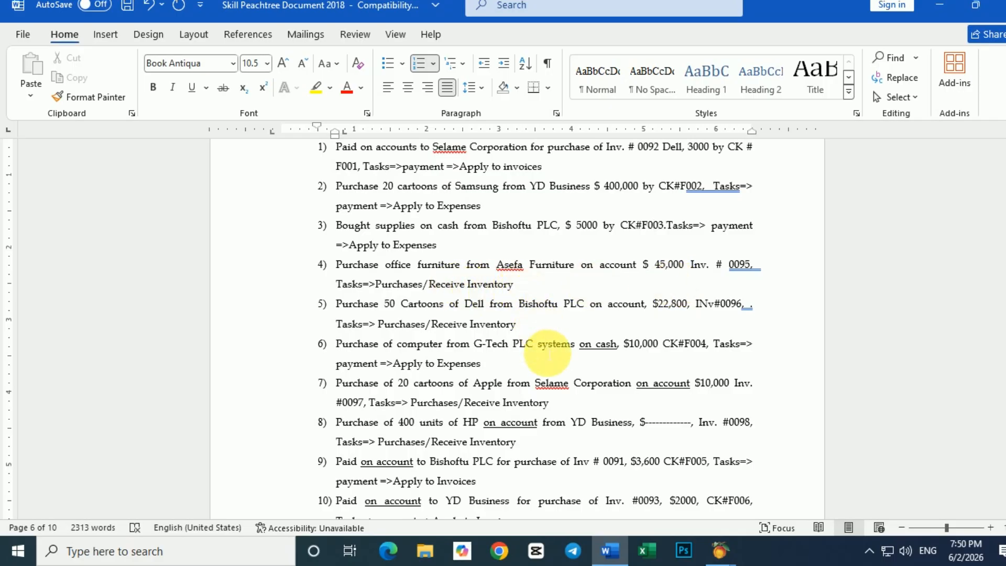
{"action": "mouse_move", "coordinate": [719, 553]}
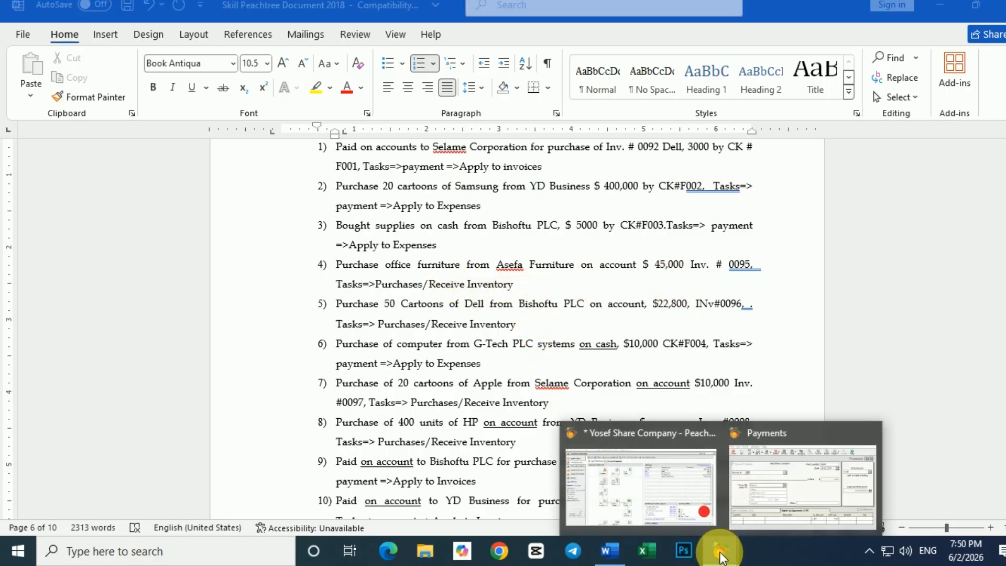
{"action": "left_click", "coordinate": [676, 478]}
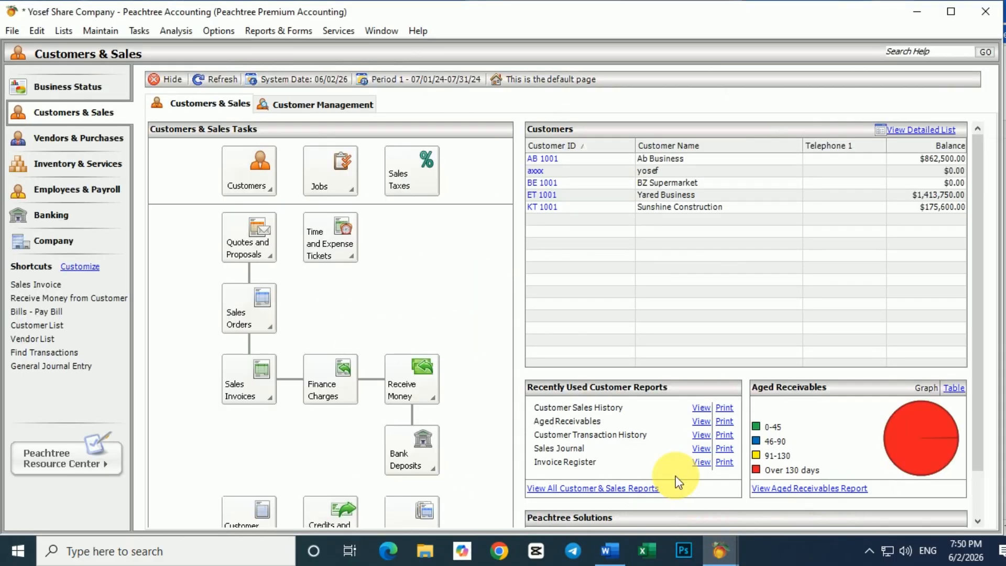
{"action": "left_click", "coordinate": [138, 31]}
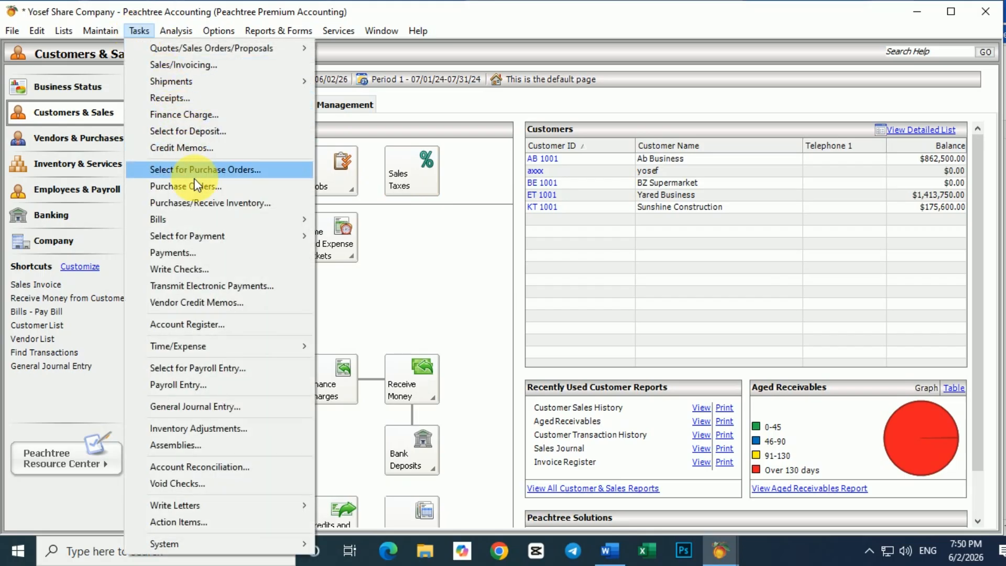
{"action": "left_click", "coordinate": [224, 206]}
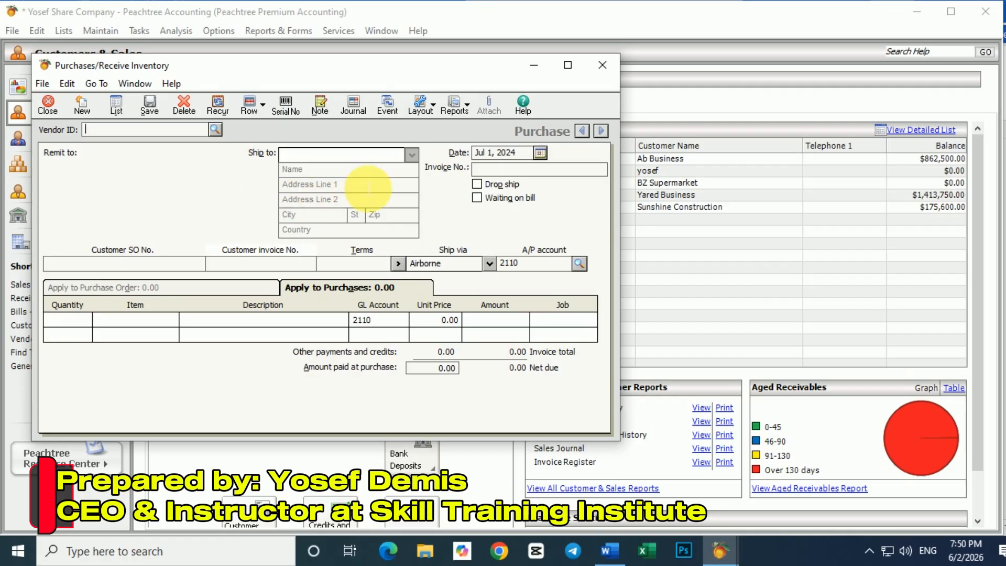
Set the purchase date to Jul 4, 2024
{"action": "left_click", "coordinate": [540, 152]}
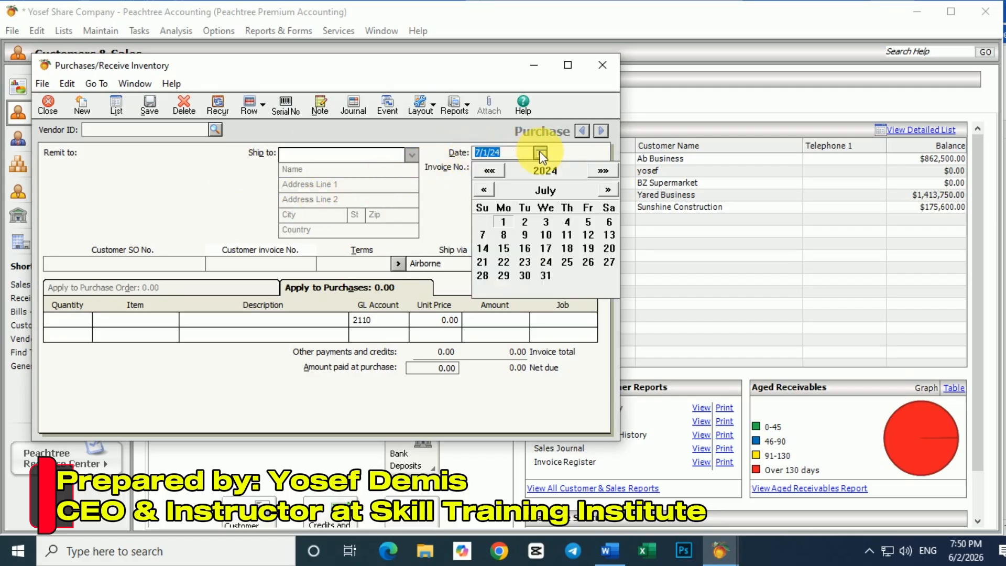
{"action": "left_click", "coordinate": [539, 152]}
{"action": "left_click", "coordinate": [539, 153]}
{"action": "left_click", "coordinate": [562, 222]}
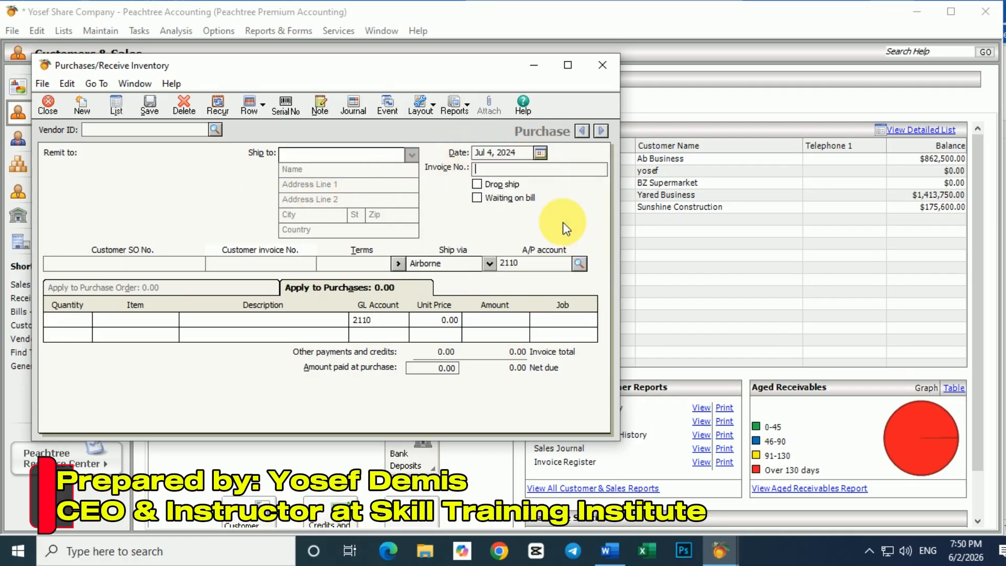
Create a new vendor with ID AA001 and name Asefa Furniture from the vendor lookup, save it and close the vendor record
{"action": "left_click", "coordinate": [215, 129]}
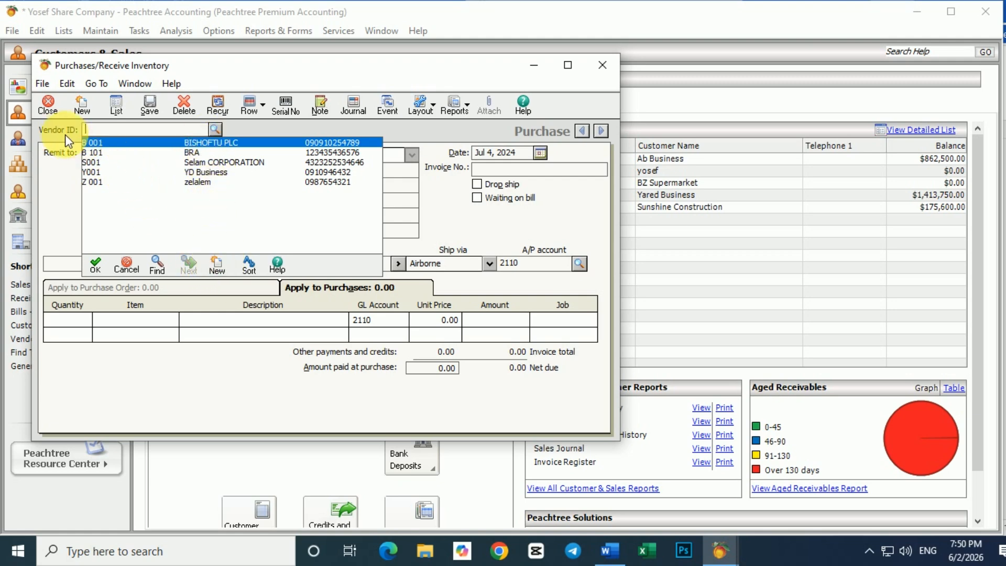
{"action": "left_click", "coordinate": [219, 265]}
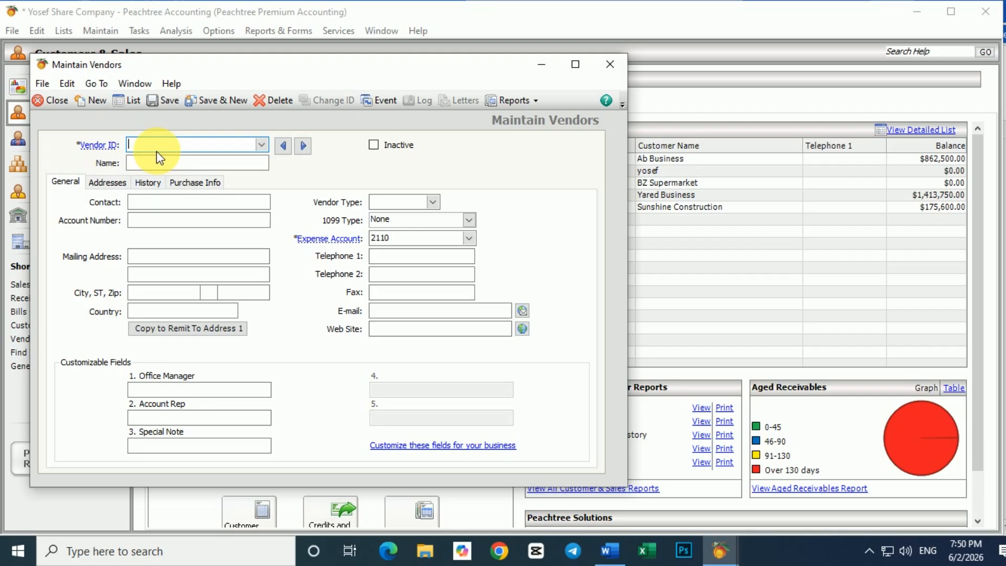
{"action": "type", "text": "A"}
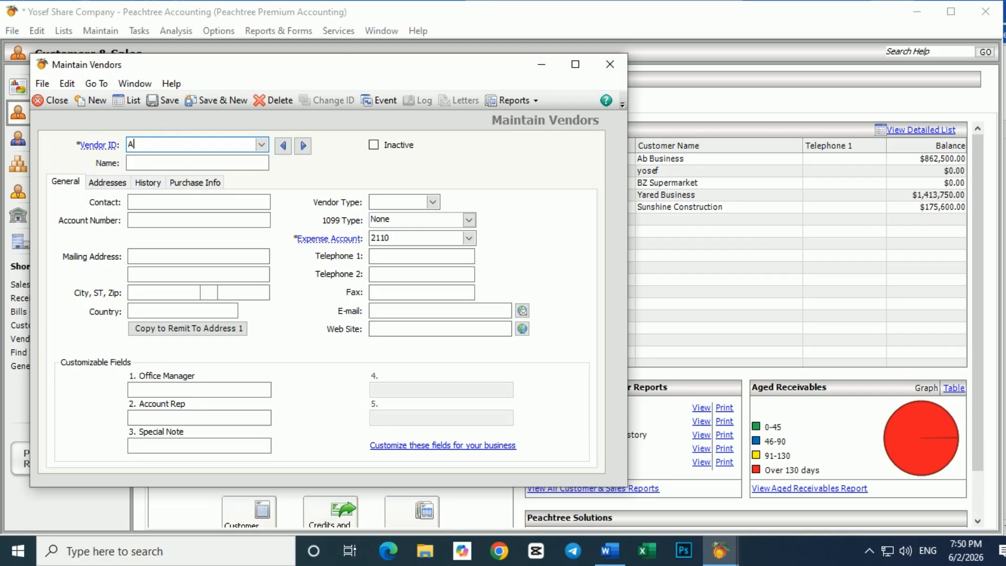
{"action": "type", "text": "A001"}
{"action": "left_click", "coordinate": [160, 165]}
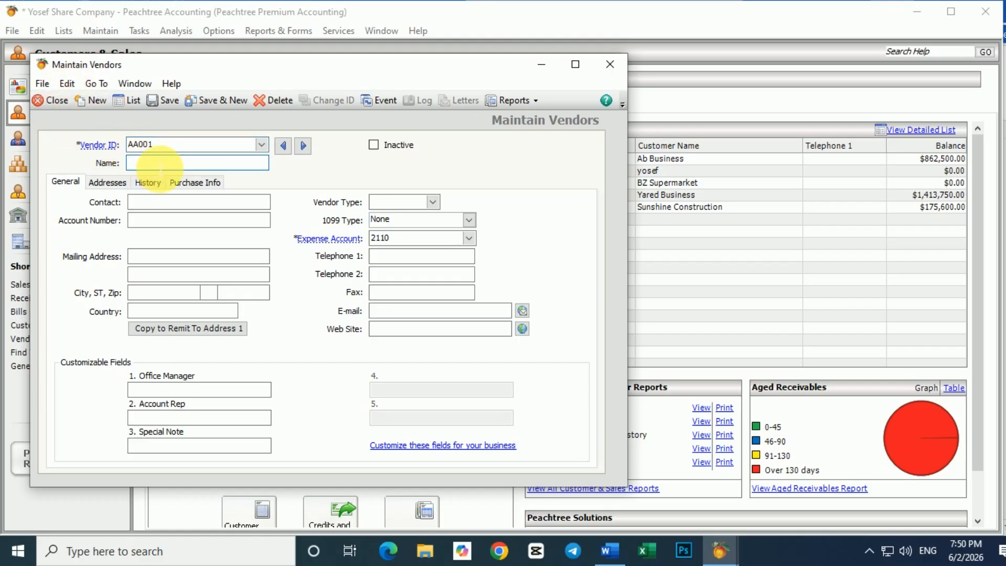
{"action": "type", "text": "A"}
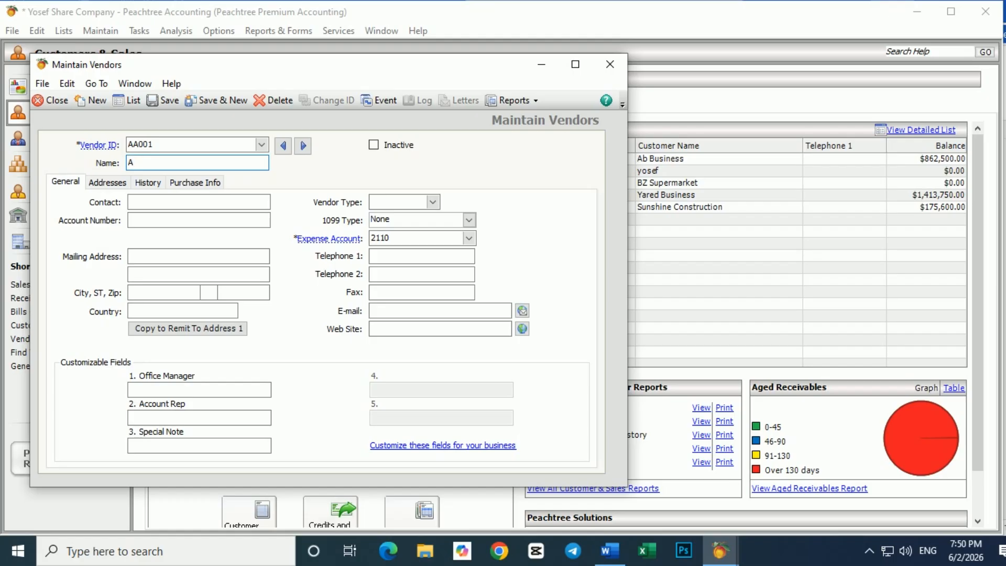
{"action": "type", "text": "sefa Furniture"}
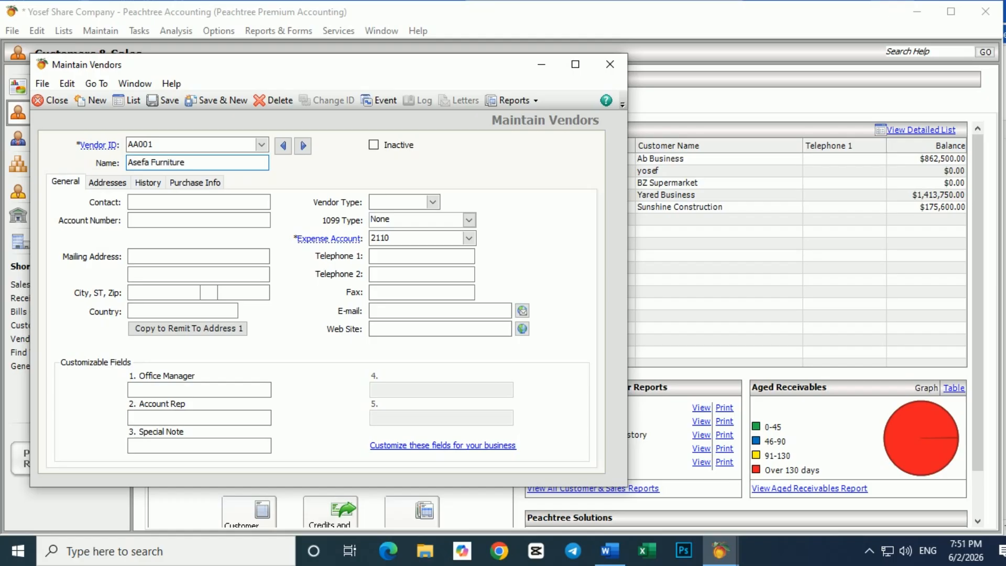
{"action": "left_click", "coordinate": [170, 99]}
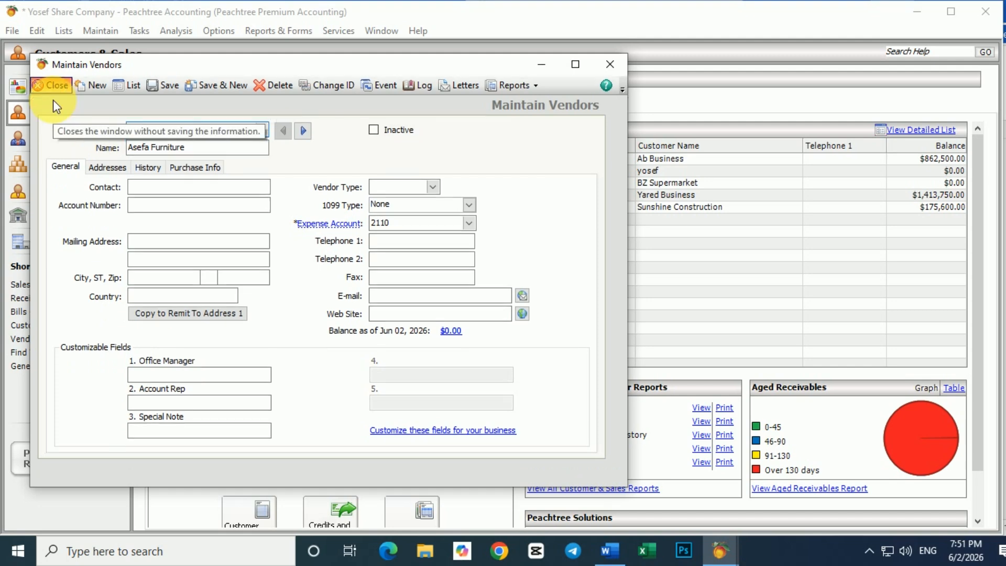
{"action": "left_click", "coordinate": [52, 99]}
Select vendor AA001, Asefa Furniture, for the purchase and enter invoice number 0095
{"action": "left_click", "coordinate": [216, 129]}
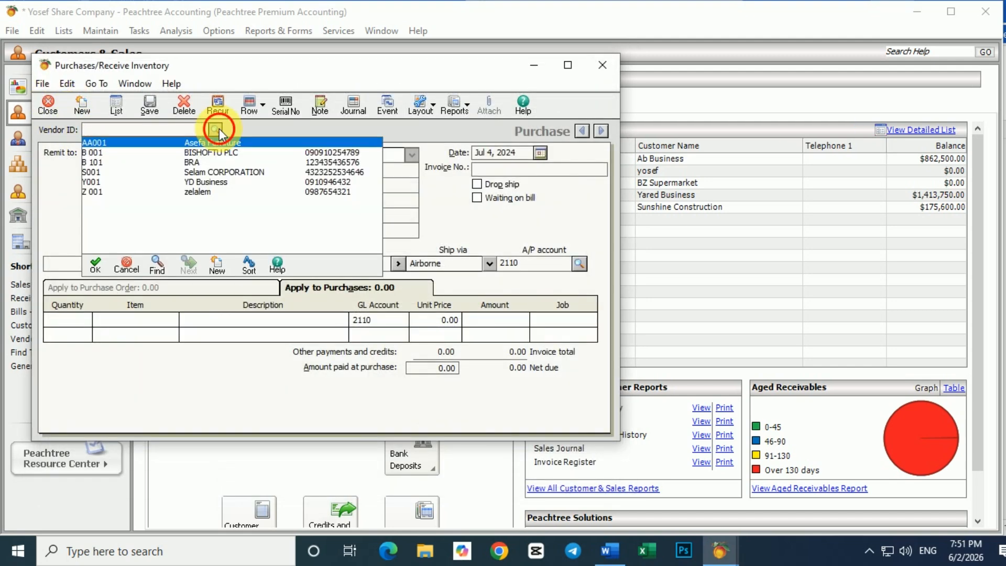
{"action": "left_click", "coordinate": [215, 129]}
{"action": "left_click", "coordinate": [218, 131]}
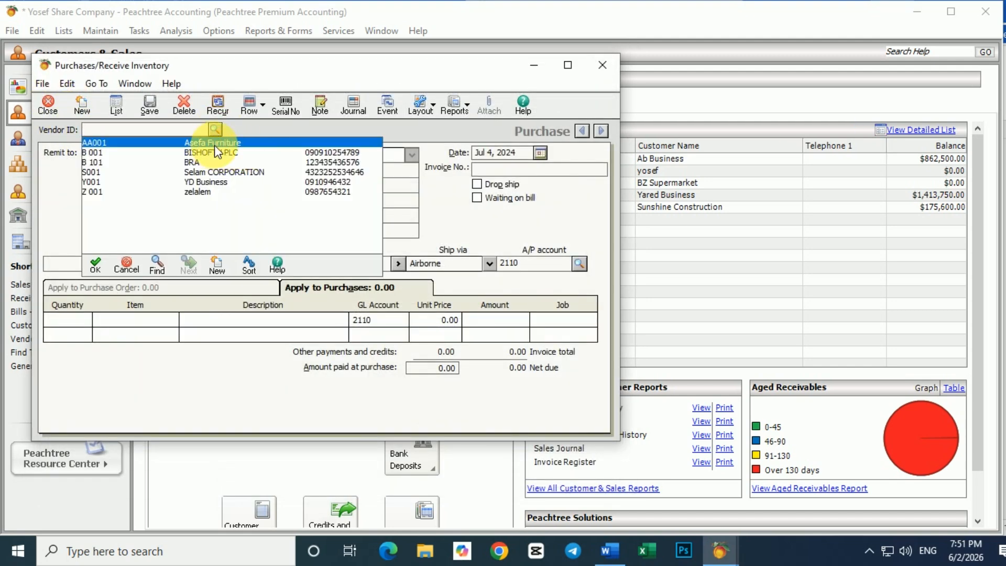
{"action": "double_click", "coordinate": [221, 145]}
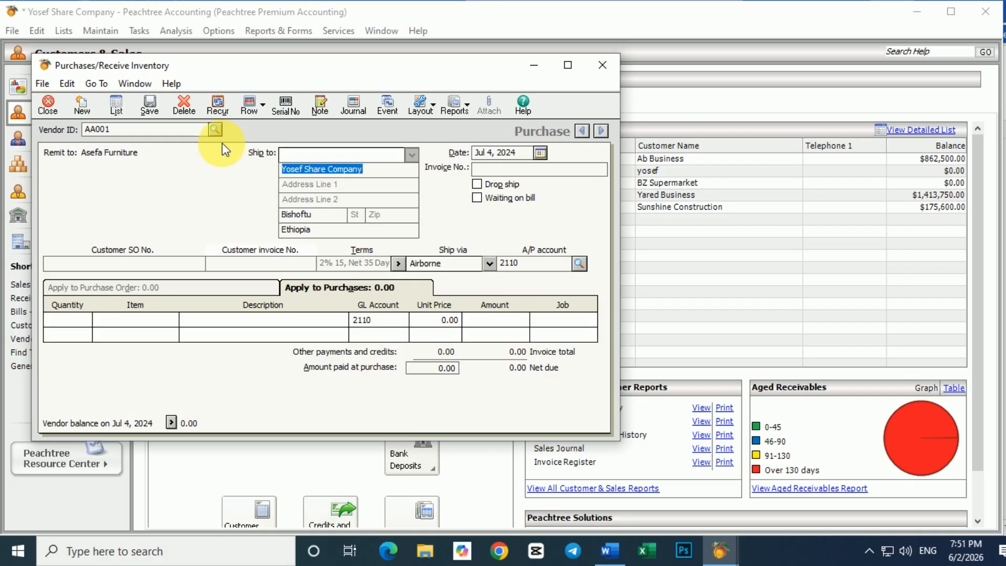
{"action": "left_click", "coordinate": [479, 170]}
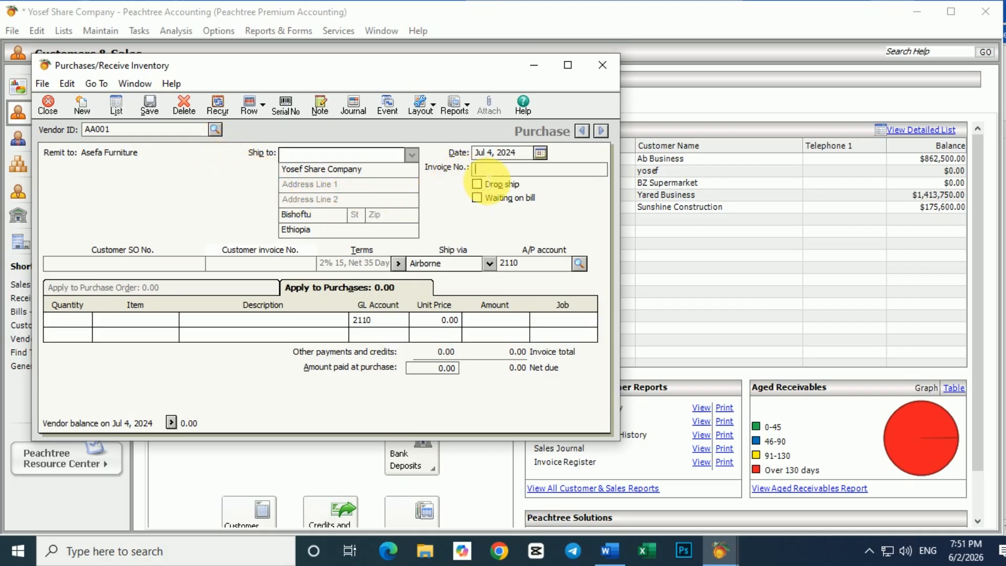
{"action": "type", "text": "00"}
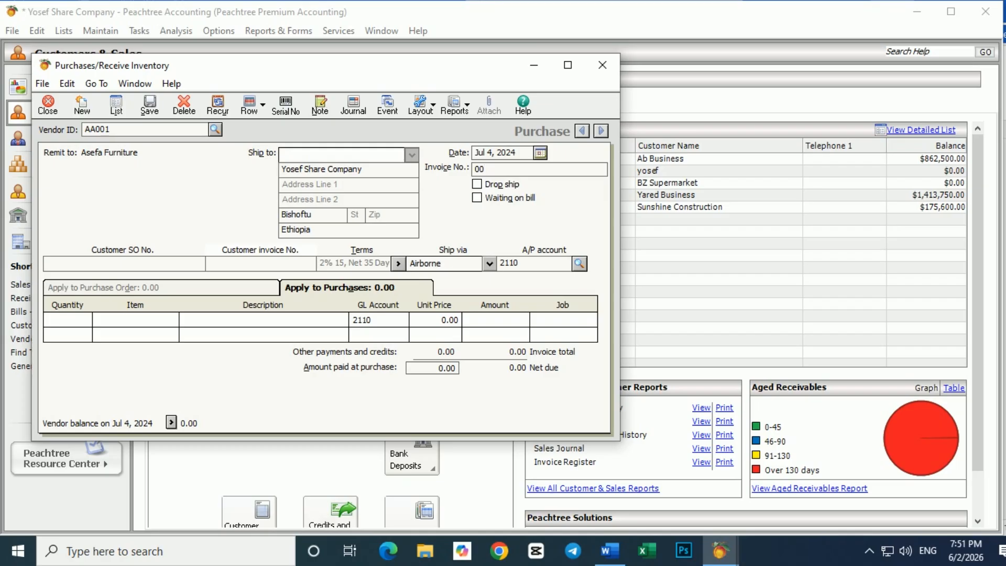
{"action": "type", "text": "95"}
Enter the description Office Furniture with an amount of 45000 on the first purchase line and save the purchase
{"action": "left_click", "coordinate": [212, 325]}
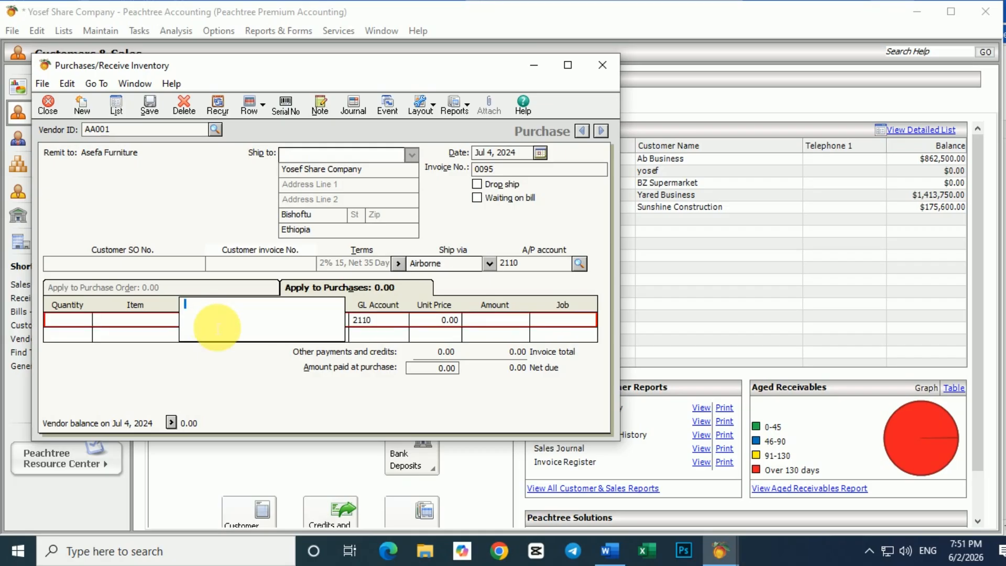
{"action": "type", "text": "O"}
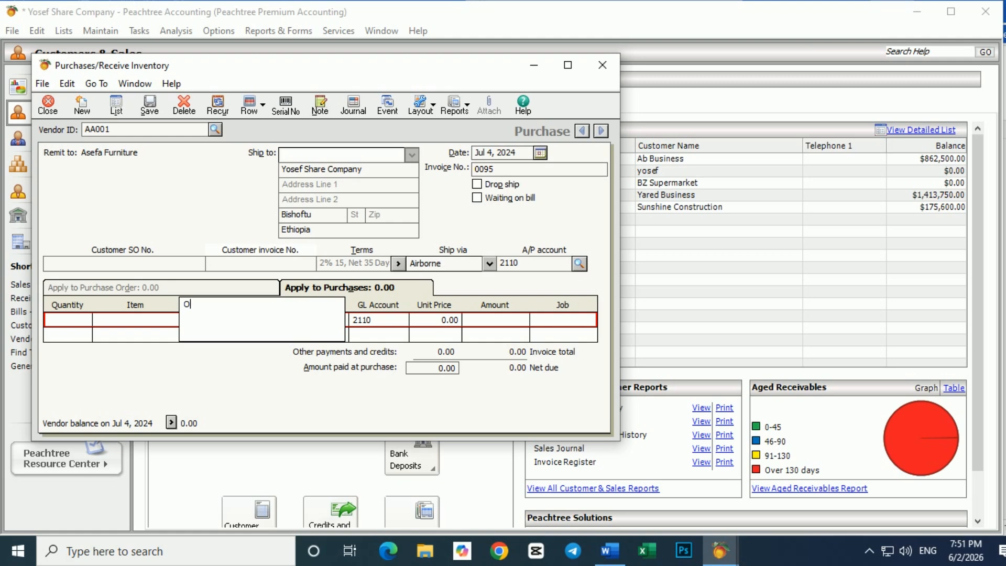
{"action": "type", "text": "ffice Furniture"}
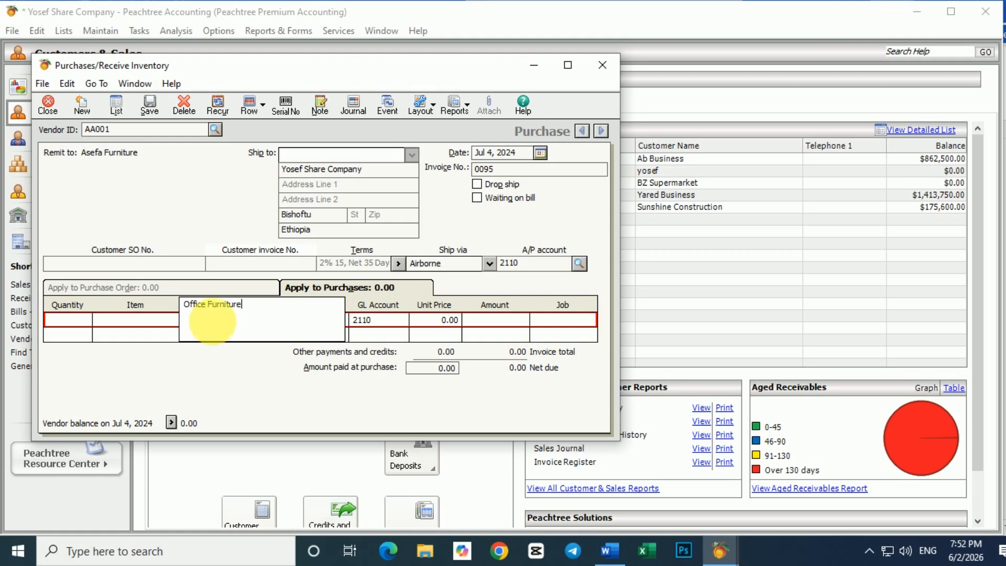
{"action": "left_click", "coordinate": [519, 319]}
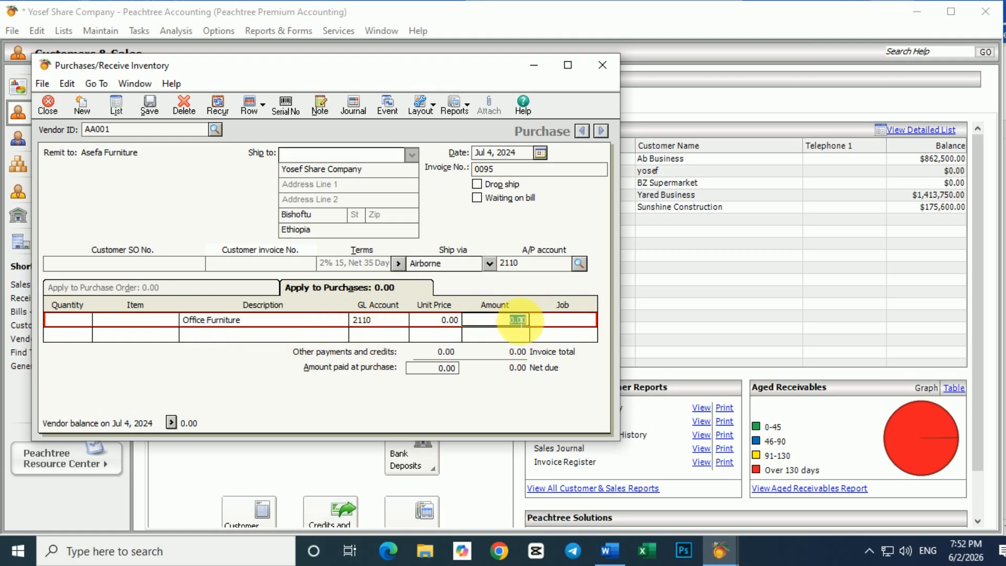
{"action": "type", "text": "45000"}
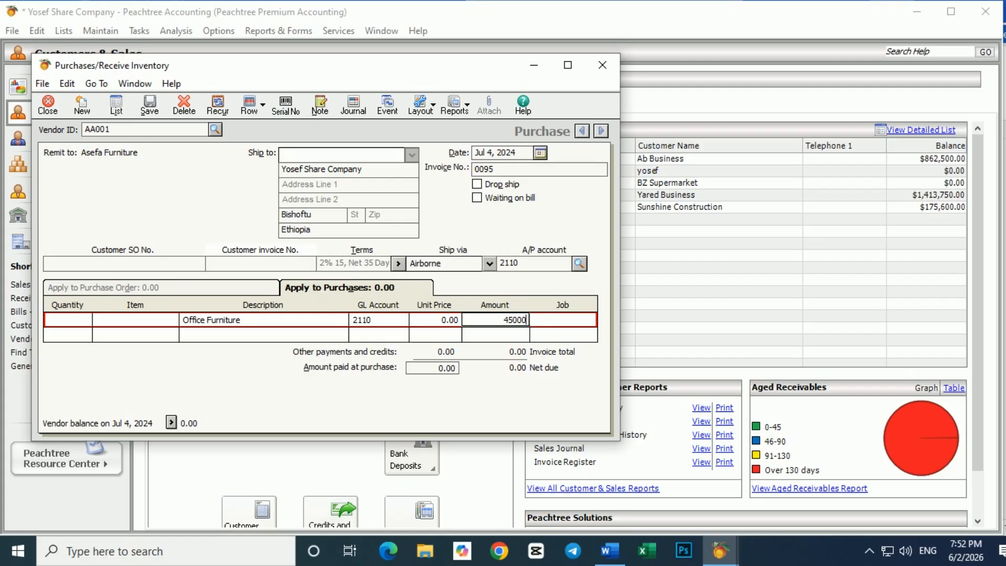
{"action": "key", "text": "Tab"}
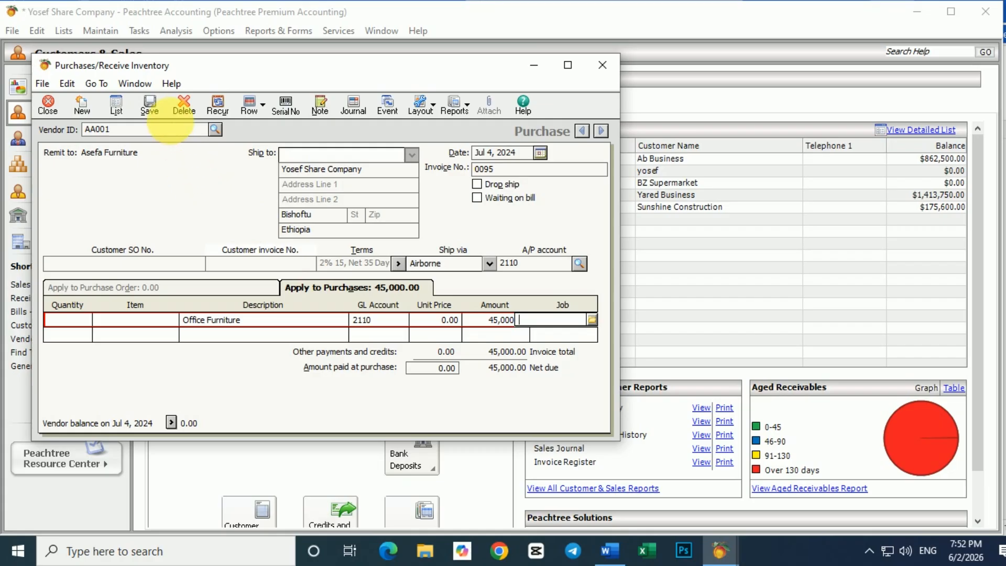
{"action": "left_click", "coordinate": [150, 106]}
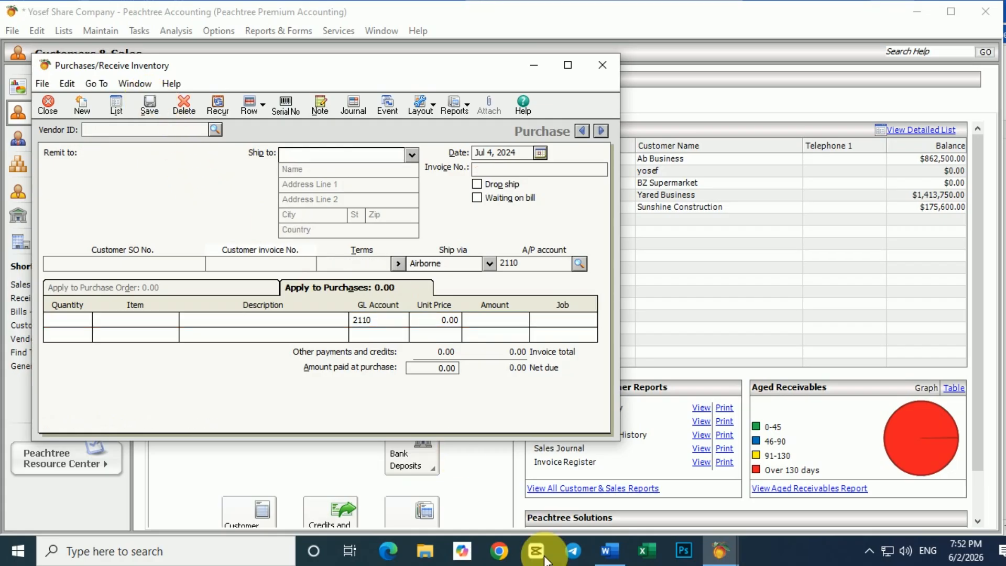
Read item 5 in the Word document, switch to the main Peachtree window and open the Purchases/Receive Inventory entry
{"action": "left_click", "coordinate": [609, 551]}
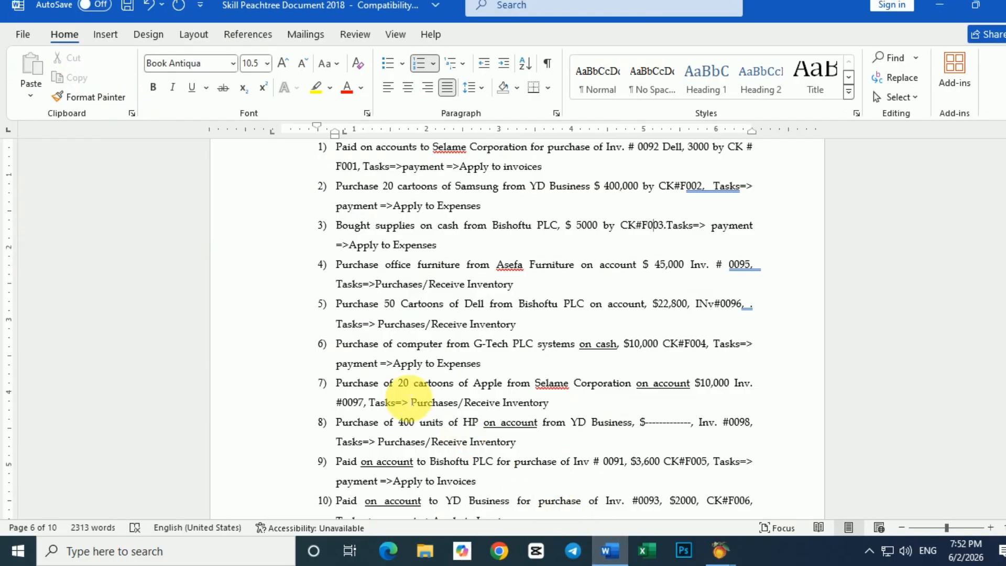
{"action": "scroll", "coordinate": [354, 347], "scroll_direction": "down", "scroll_amount": 1}
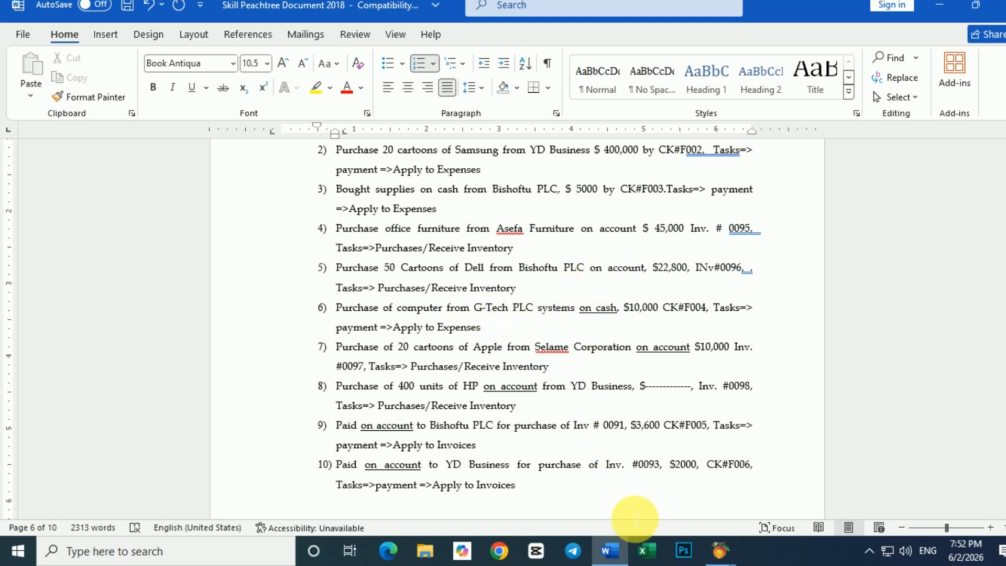
{"action": "left_click", "coordinate": [726, 555]}
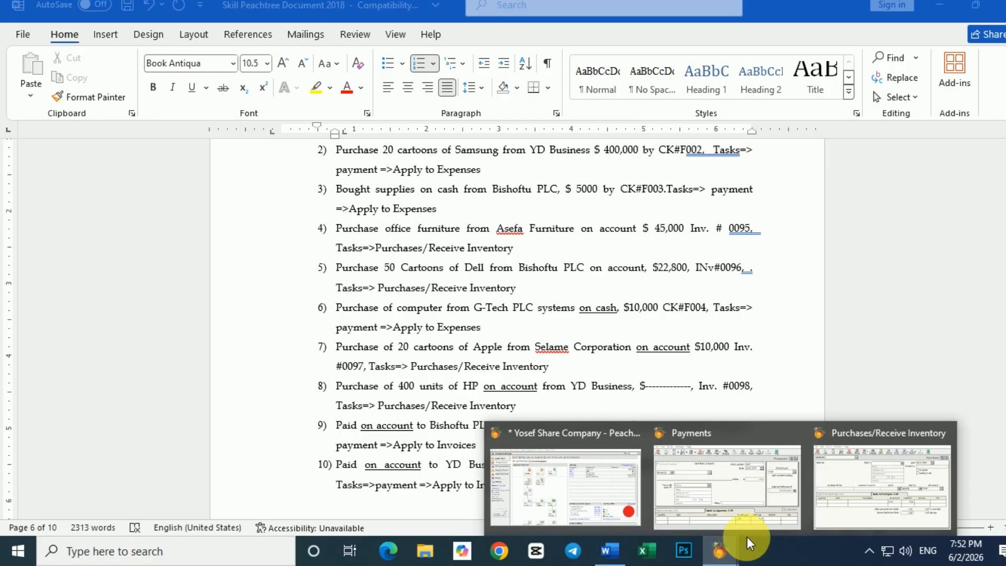
{"action": "left_click", "coordinate": [588, 477]}
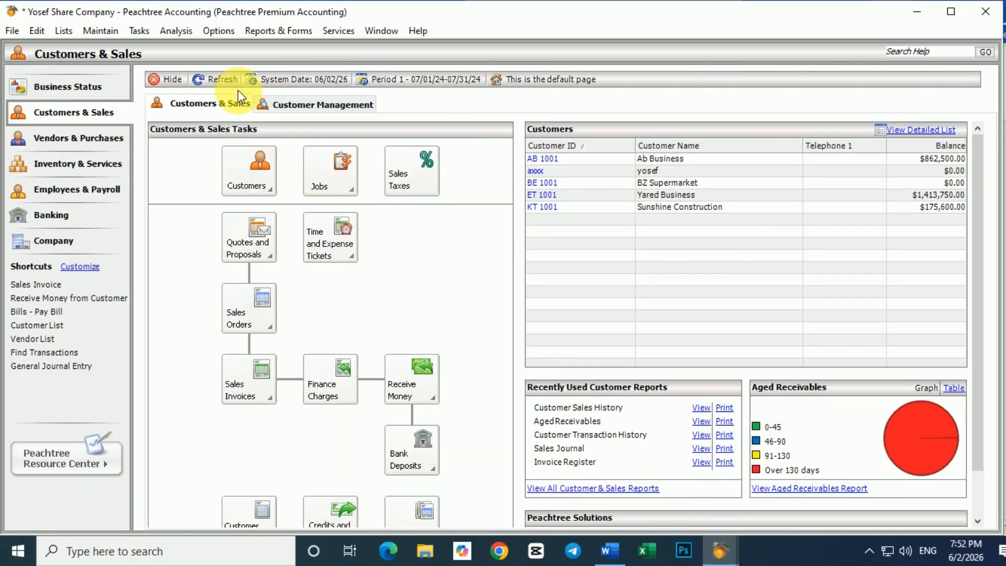
{"action": "left_click", "coordinate": [143, 32]}
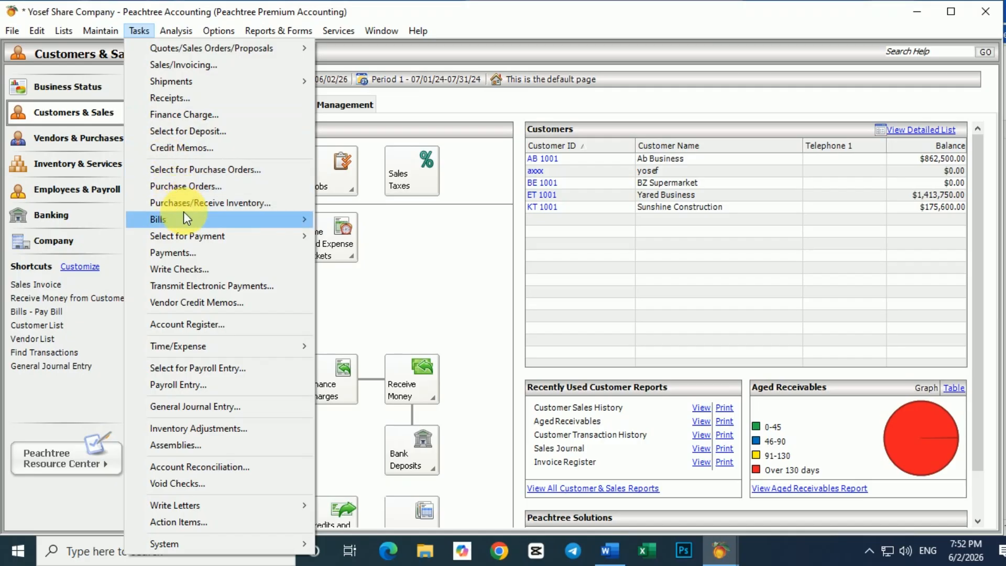
{"action": "left_click", "coordinate": [197, 203]}
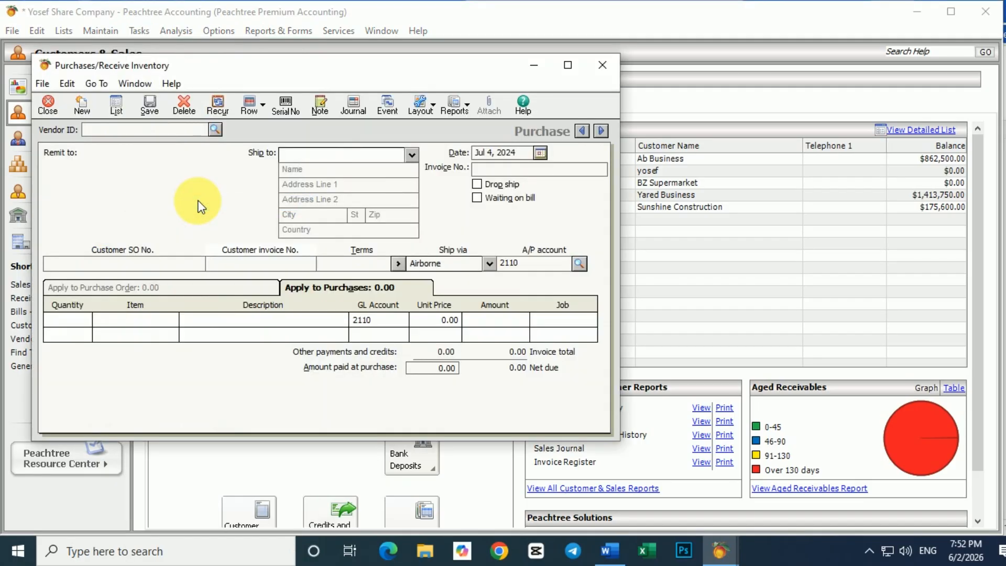
Fill in the purchase header with vendor B 001, Bishoftu PLC, date Jul 5, 2024 and invoice number 0096
{"action": "left_click", "coordinate": [215, 129]}
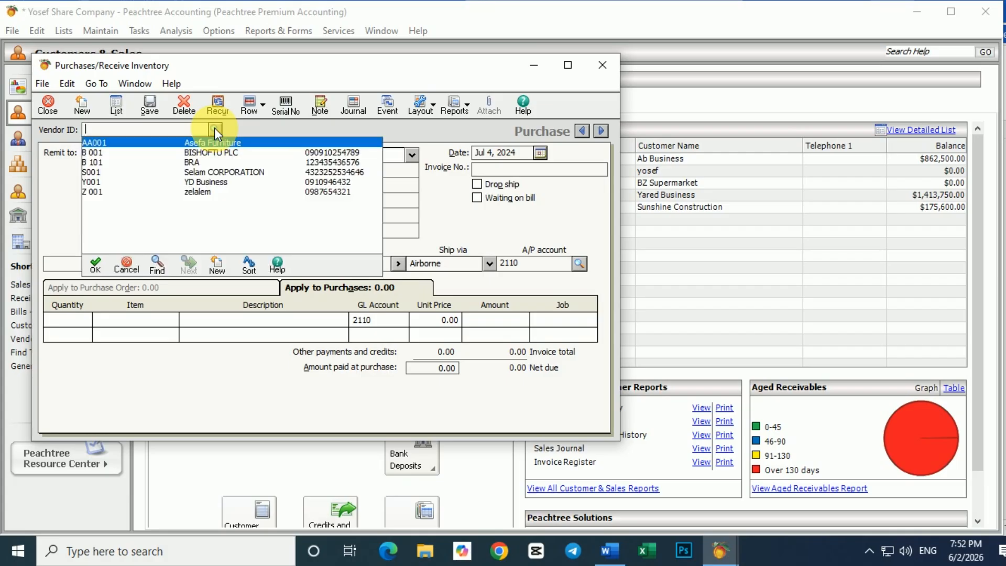
{"action": "double_click", "coordinate": [218, 153]}
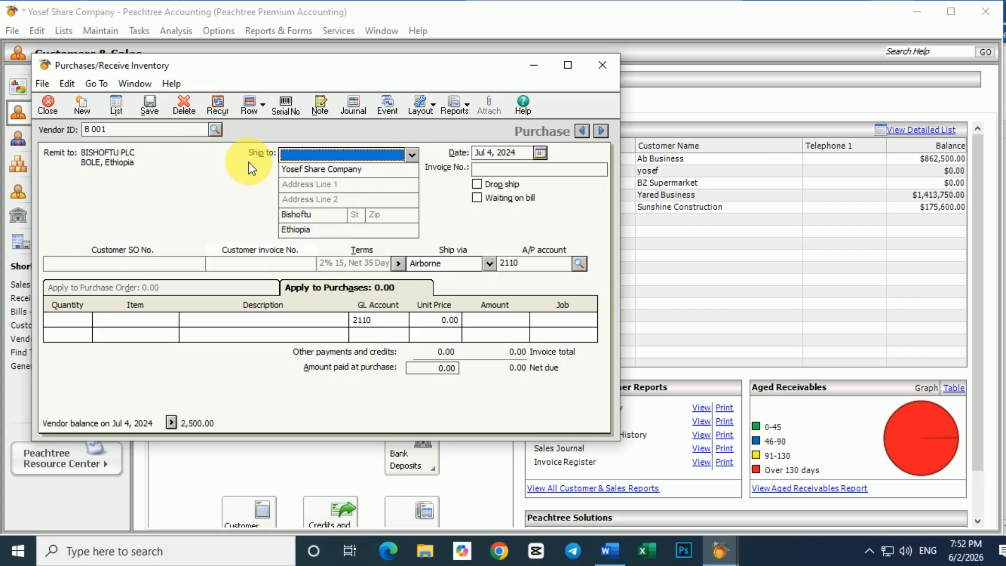
{"action": "left_click", "coordinate": [540, 152]}
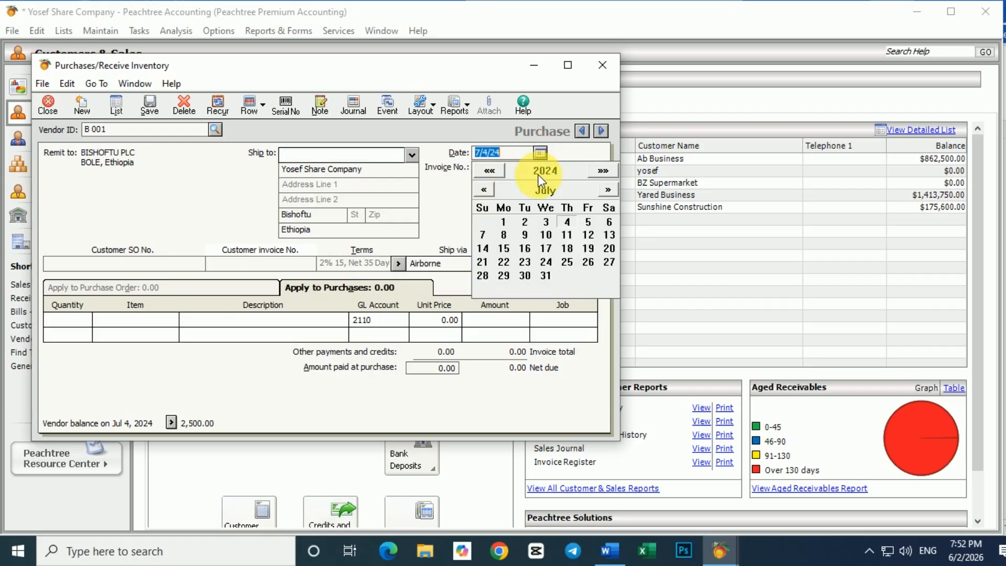
{"action": "left_click", "coordinate": [586, 223]}
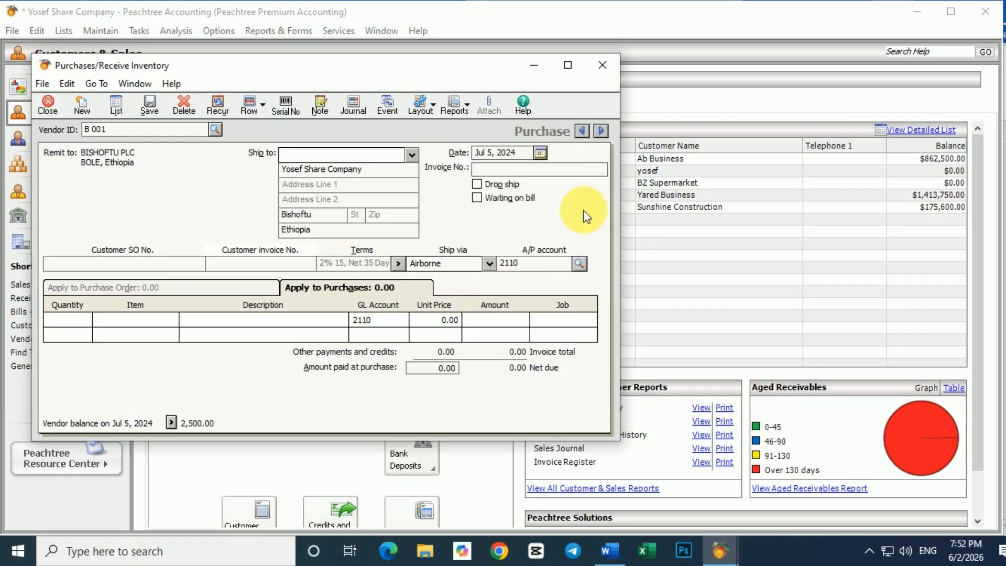
{"action": "left_click", "coordinate": [511, 170]}
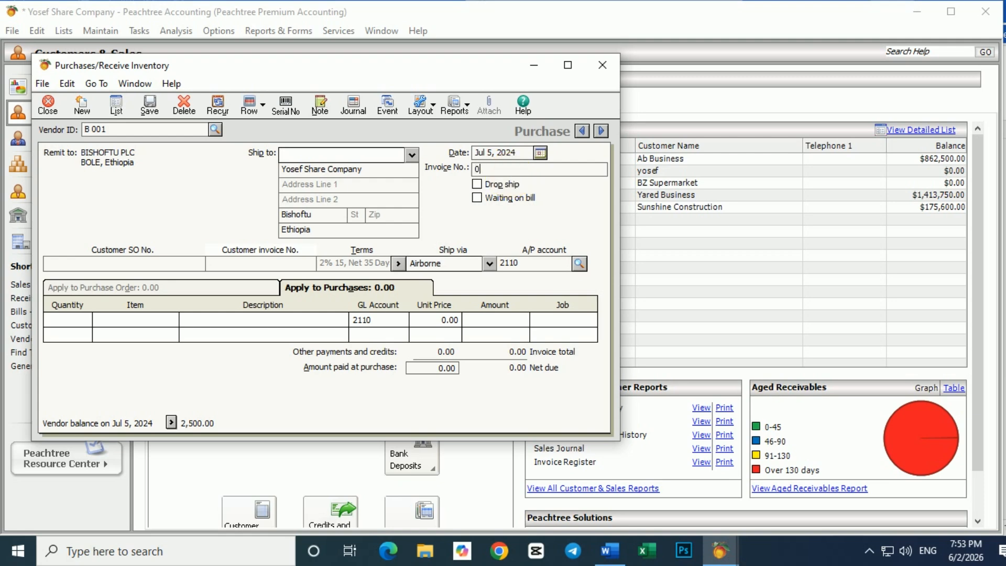
{"action": "type", "text": "0096"}
{"action": "left_click", "coordinate": [502, 170]}
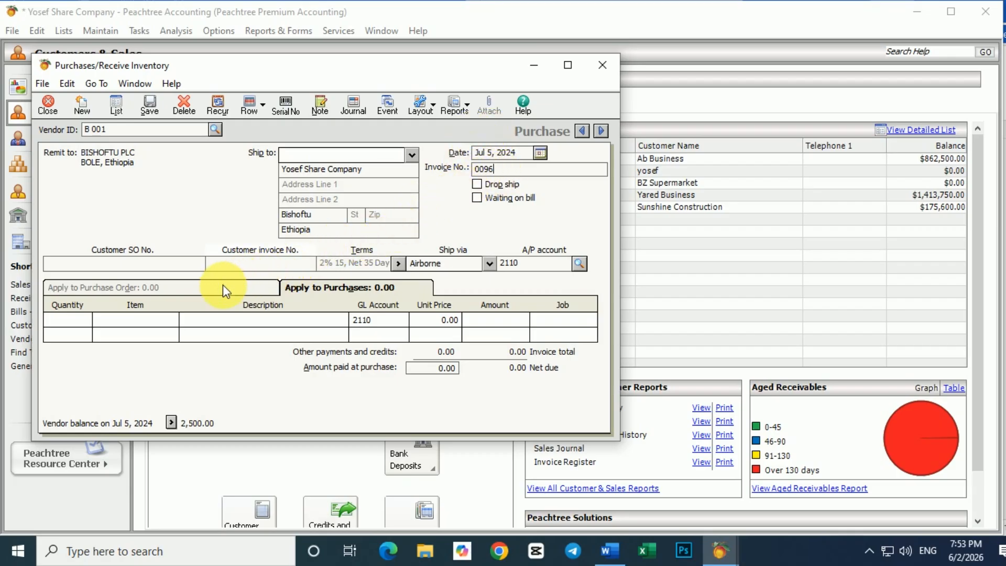
Enter quantity 50 and item D 001, dell, on the first purchase line
{"action": "left_click", "coordinate": [90, 321]}
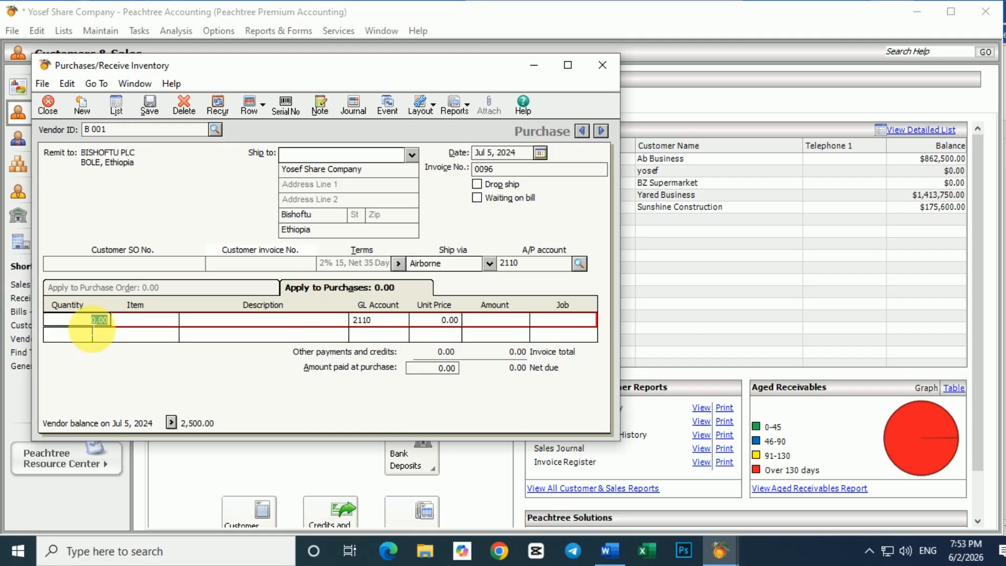
{"action": "type", "text": "5"}
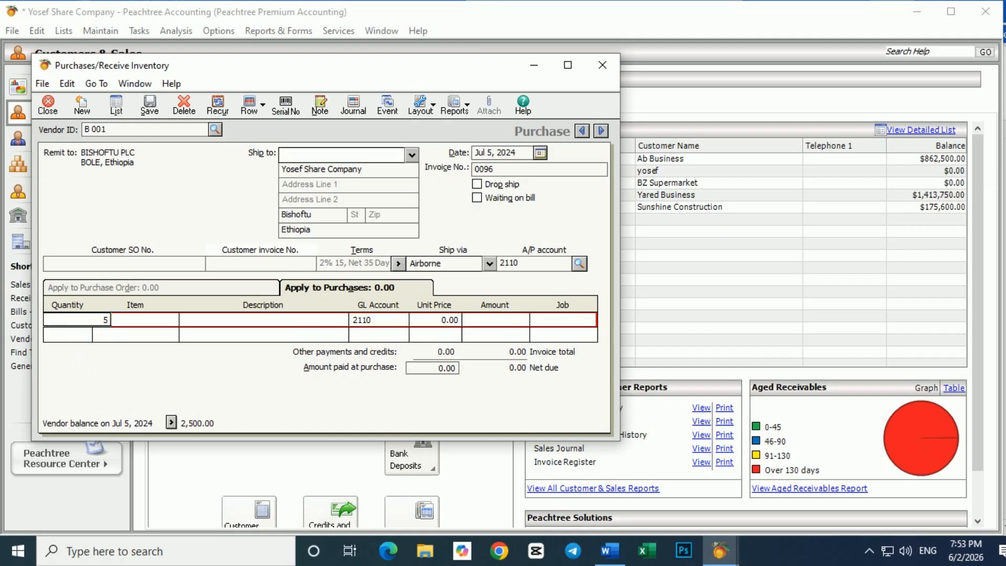
{"action": "type", "text": "0"}
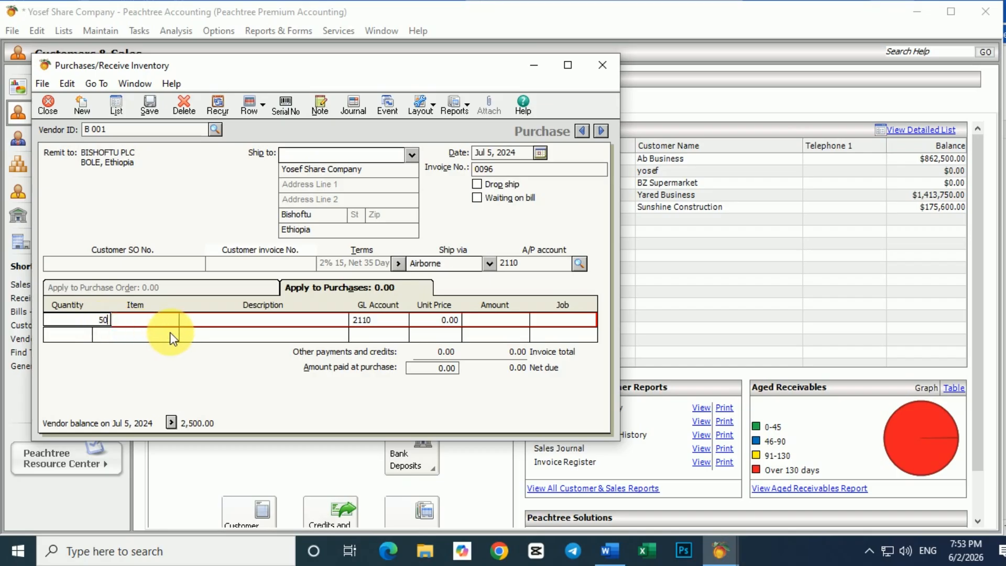
{"action": "left_click", "coordinate": [150, 321]}
{"action": "left_click", "coordinate": [173, 319]}
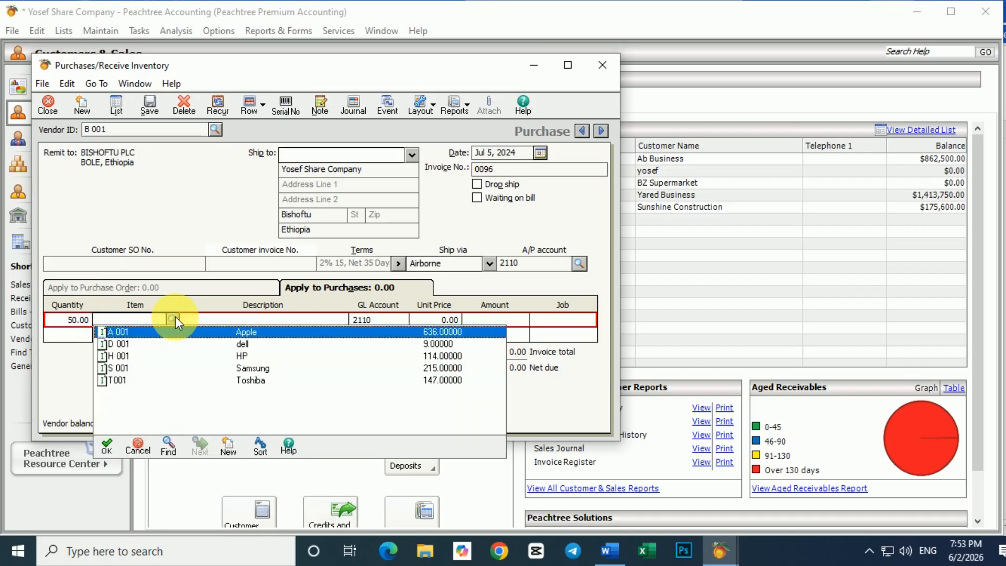
{"action": "double_click", "coordinate": [248, 344]}
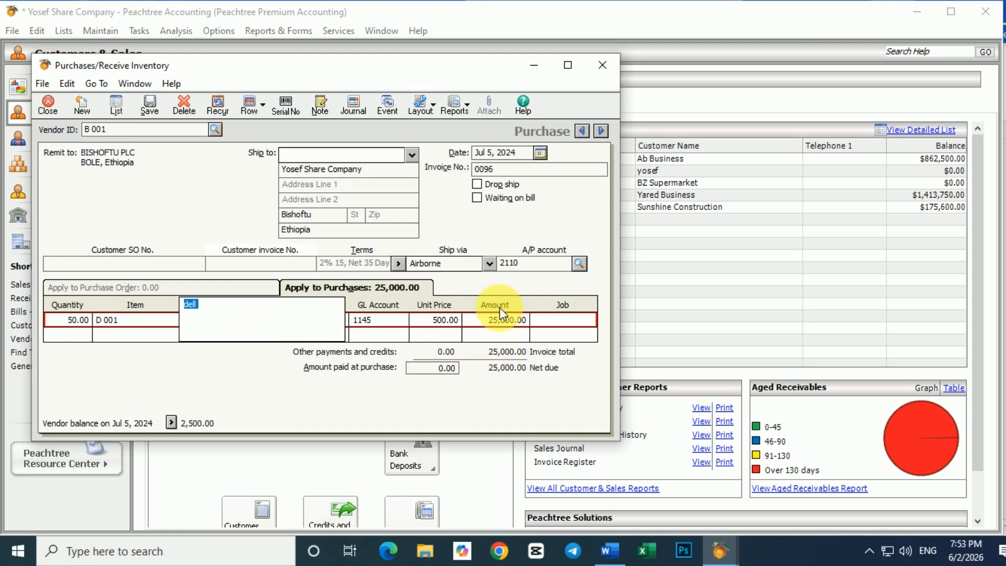
Check Dell's unit cost in the Word document's inventory table and item 5's purchase details, then return to the Purchases/Receive Inventory window
{"action": "left_click", "coordinate": [609, 550]}
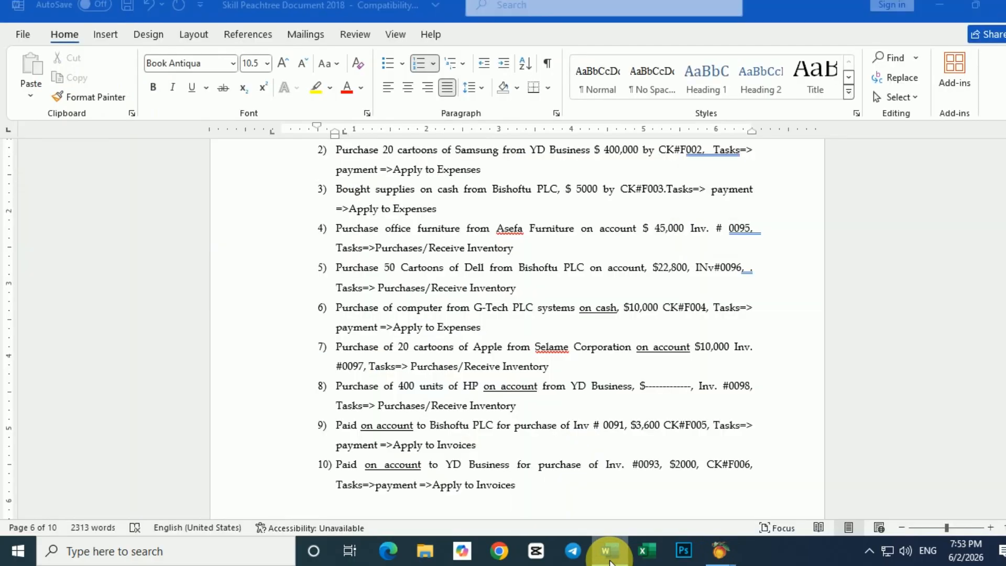
{"action": "scroll", "coordinate": [454, 327], "scroll_direction": "up", "scroll_amount": 5}
{"action": "scroll", "coordinate": [454, 327], "scroll_direction": "up", "scroll_amount": 20}
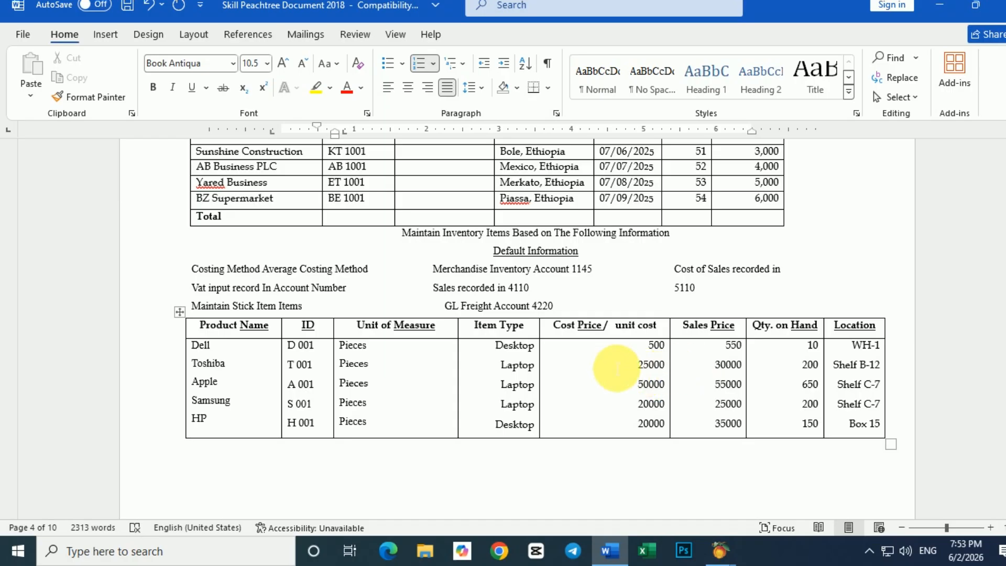
{"action": "scroll", "coordinate": [623, 380], "scroll_direction": "down", "scroll_amount": 8}
{"action": "scroll", "coordinate": [632, 386], "scroll_direction": "down", "scroll_amount": 15}
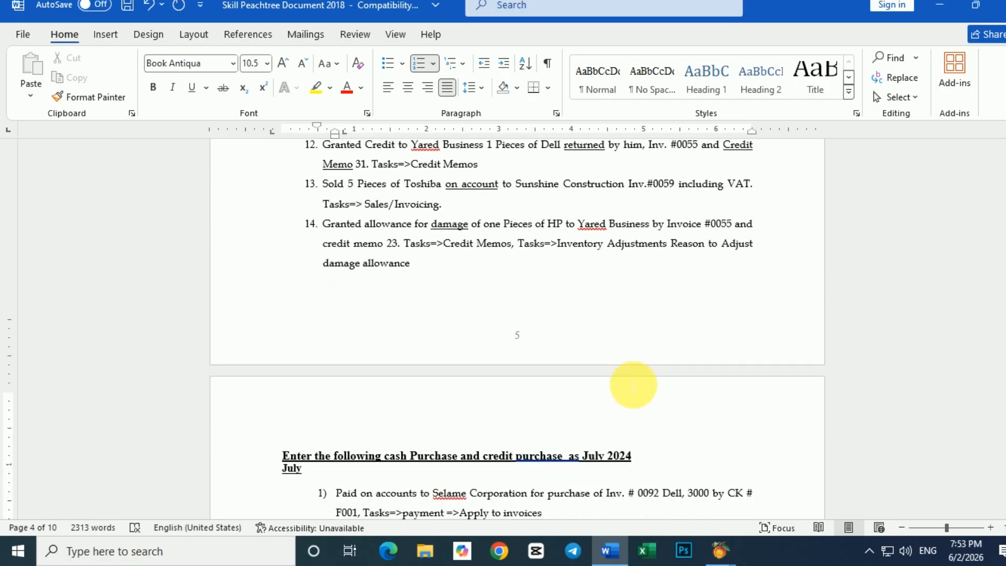
{"action": "scroll", "coordinate": [633, 386], "scroll_direction": "down", "scroll_amount": 3}
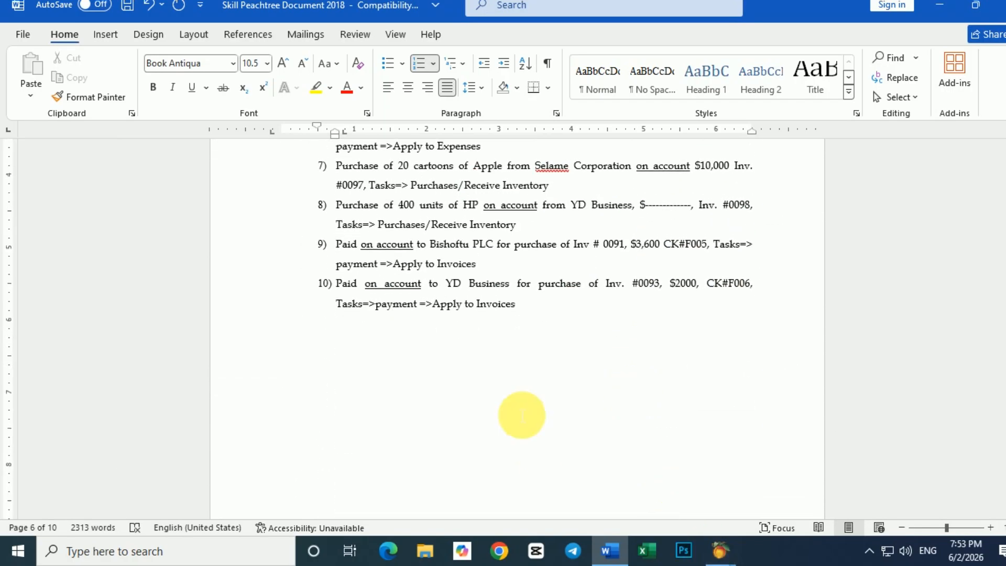
{"action": "scroll", "coordinate": [521, 413], "scroll_direction": "up", "scroll_amount": 3}
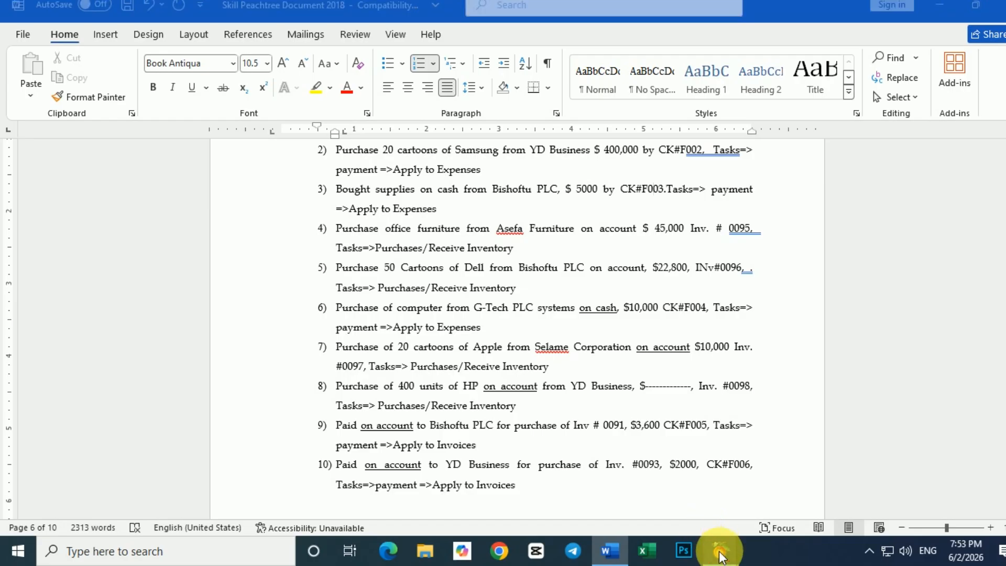
{"action": "mouse_move", "coordinate": [716, 550]}
{"action": "left_click", "coordinate": [878, 495]}
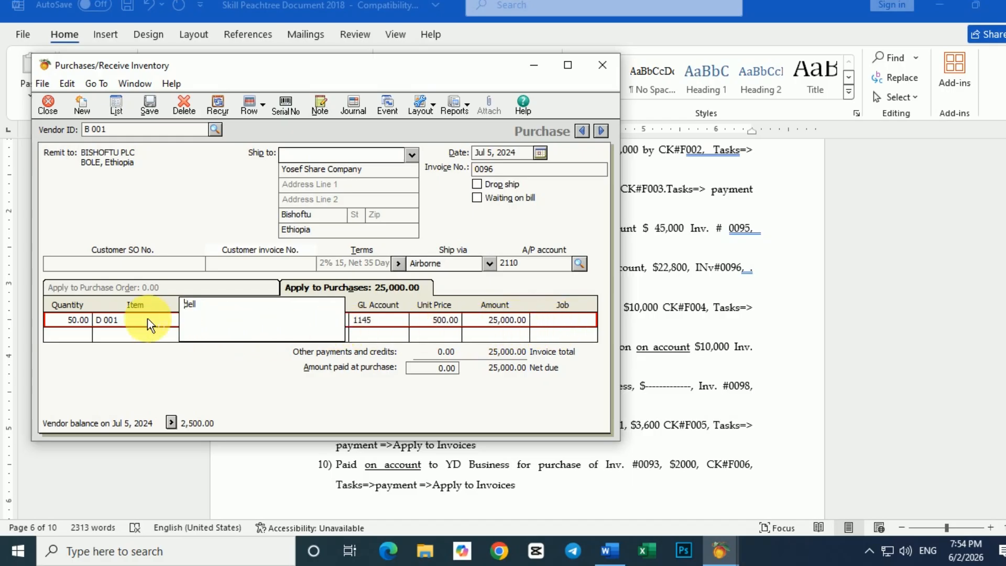
{"action": "left_click", "coordinate": [77, 333]}
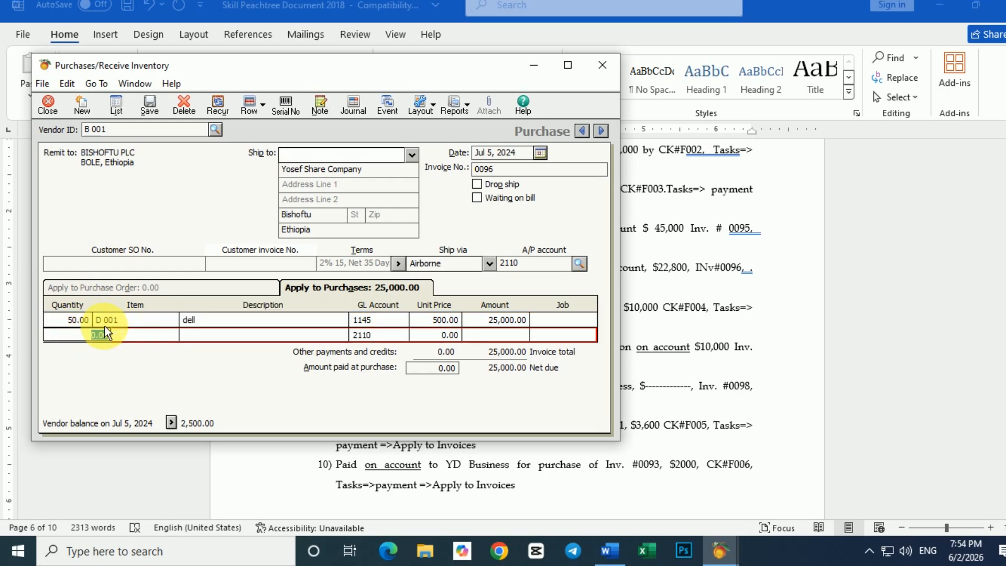
{"action": "key", "text": "Tab"}
{"action": "key", "text": "Tab"}
{"action": "key", "text": "Tab"}
{"action": "key", "text": "Tab"}
{"action": "key", "text": "Tab"}
{"action": "key", "text": "Tab"}
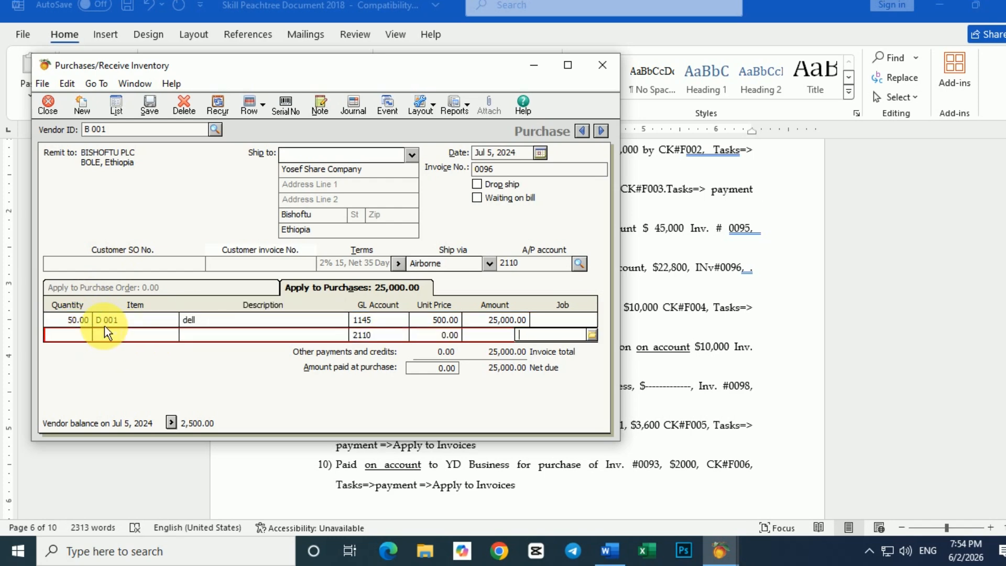
{"action": "key", "text": "Tab"}
{"action": "key", "text": "Tab"}
{"action": "key", "text": "Tab"}
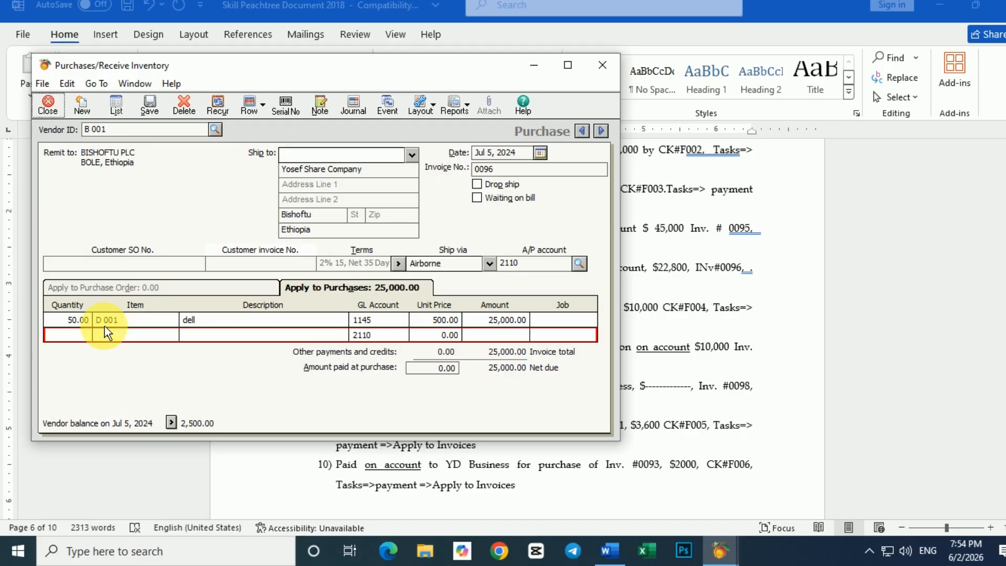
{"action": "left_click", "coordinate": [73, 335]}
{"action": "key", "text": "Tab"}
{"action": "key", "text": "Tab"}
{"action": "key", "text": "Tab"}
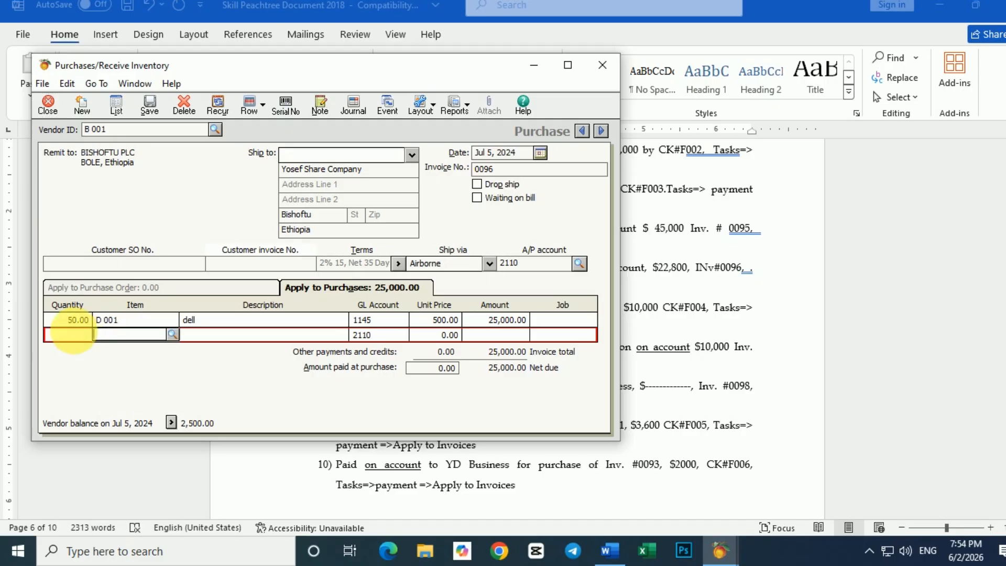
{"action": "key", "text": "Tab"}
{"action": "key", "text": "Tab"}
{"action": "key", "text": "Tab"}
{"action": "key", "text": "Tab"}
{"action": "key", "text": "Tab"}
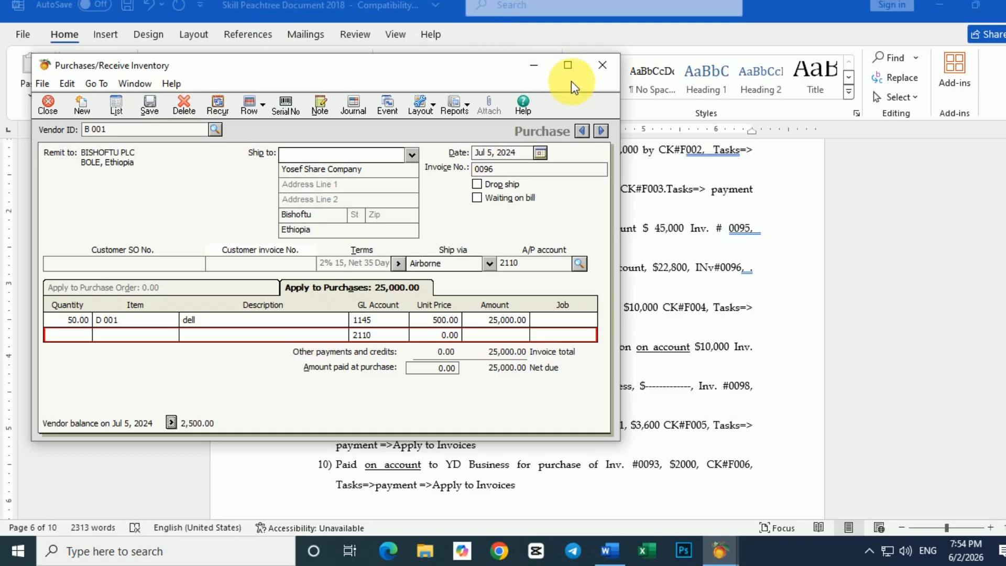
{"action": "left_click", "coordinate": [568, 66]}
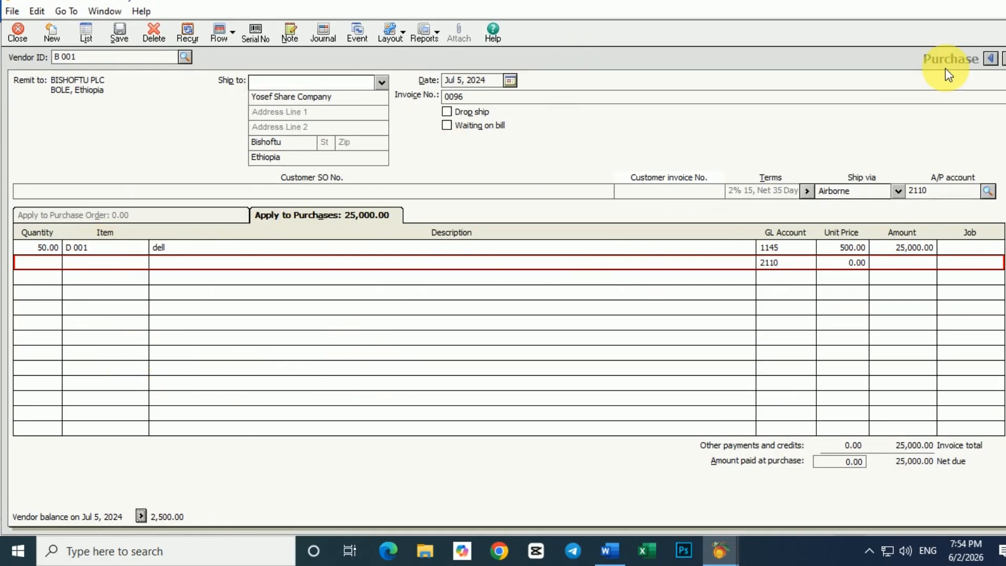
{"action": "left_click", "coordinate": [991, 10]}
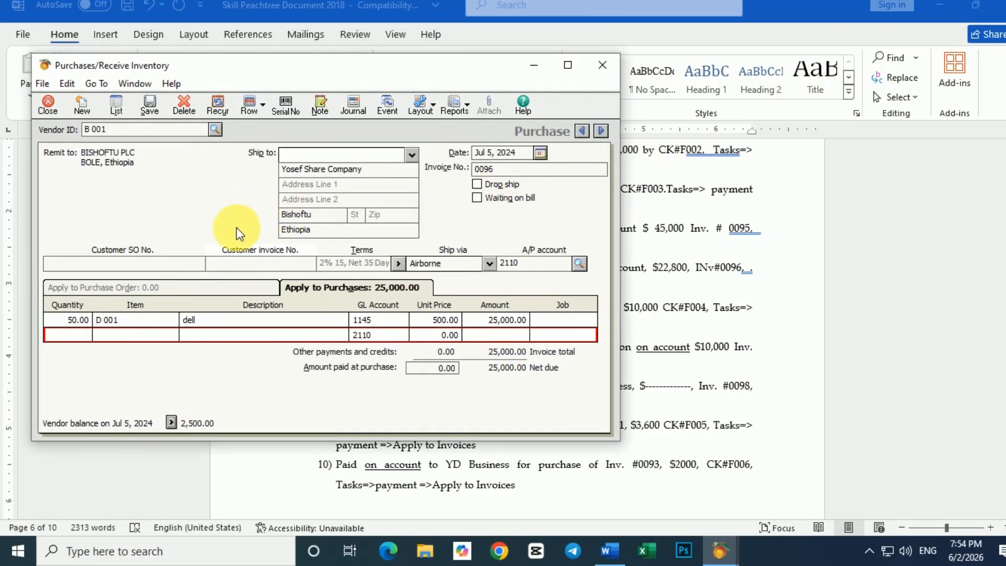
Save the Dell purchase and read item 6 in the Word document
{"action": "left_click", "coordinate": [147, 99]}
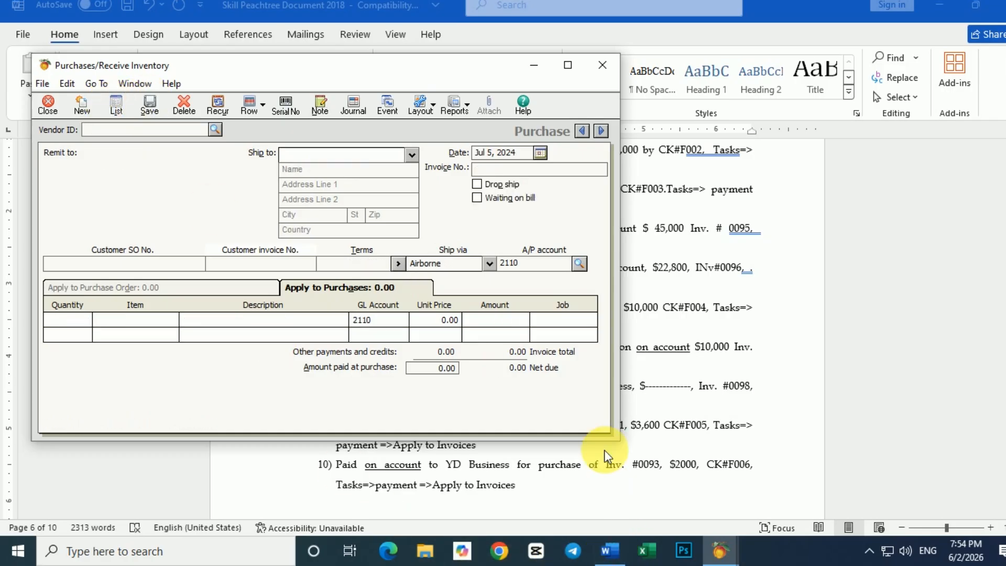
{"action": "left_click", "coordinate": [613, 562]}
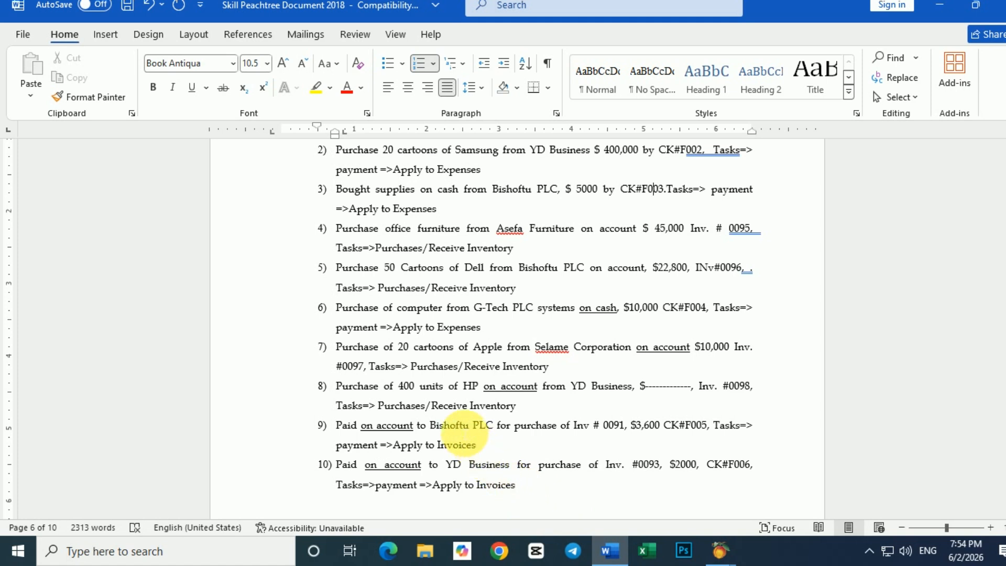
{"action": "scroll", "coordinate": [399, 352], "scroll_direction": "down", "scroll_amount": 1}
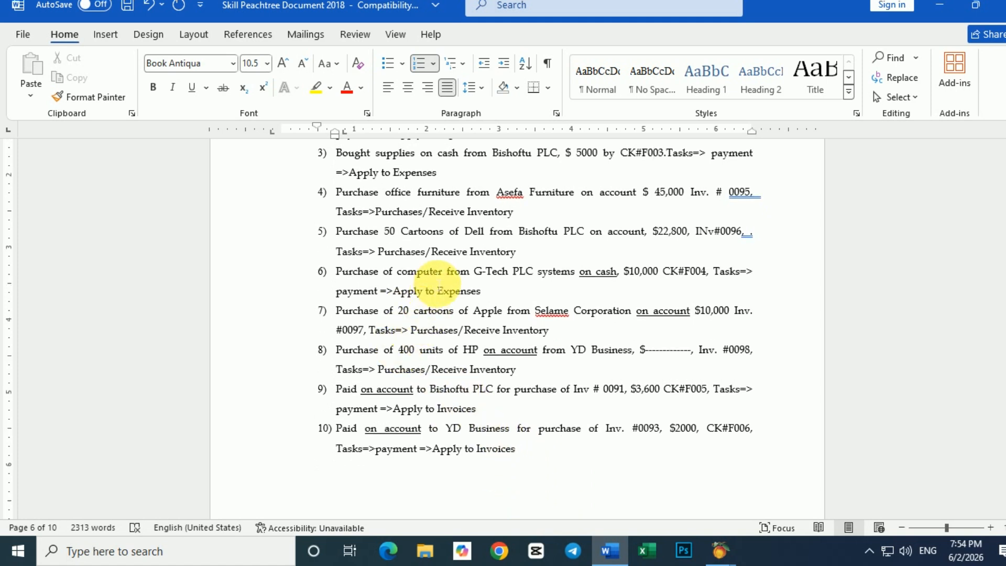
{"action": "left_click", "coordinate": [586, 272]}
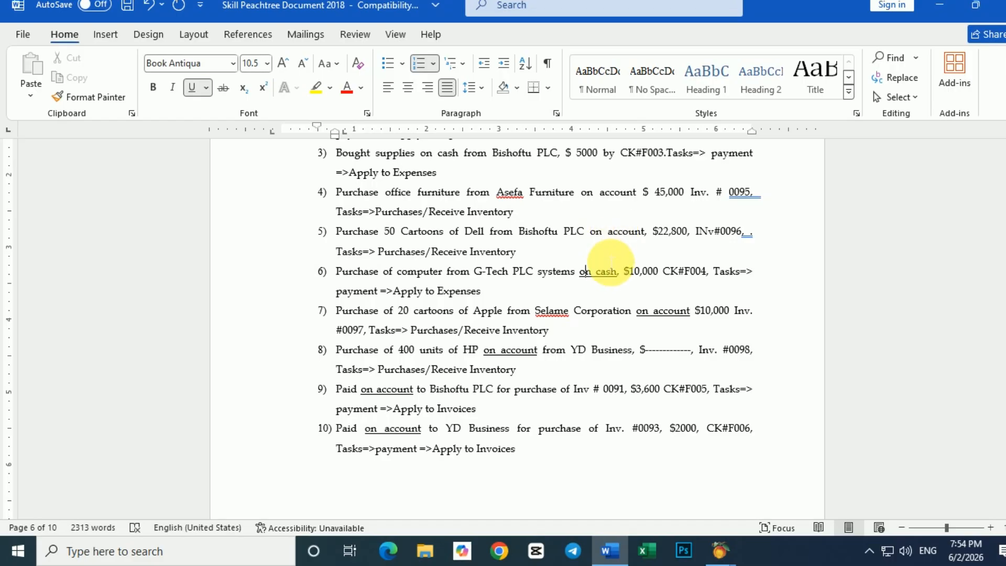
Switch to the main Peachtree window, open the Payments entry and set the payment date to Jul 6, 2024
{"action": "mouse_move", "coordinate": [715, 548]}
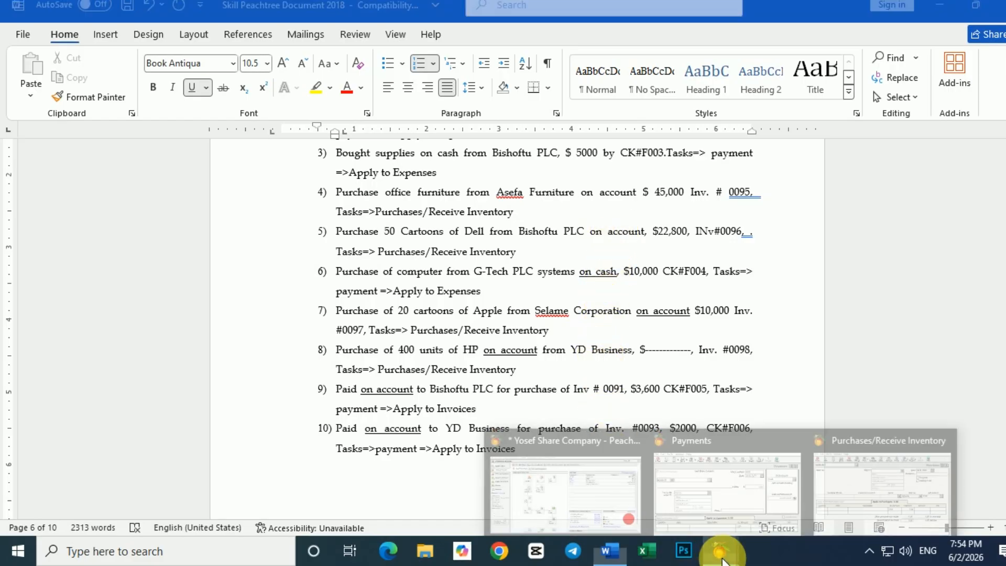
{"action": "left_click", "coordinate": [589, 495]}
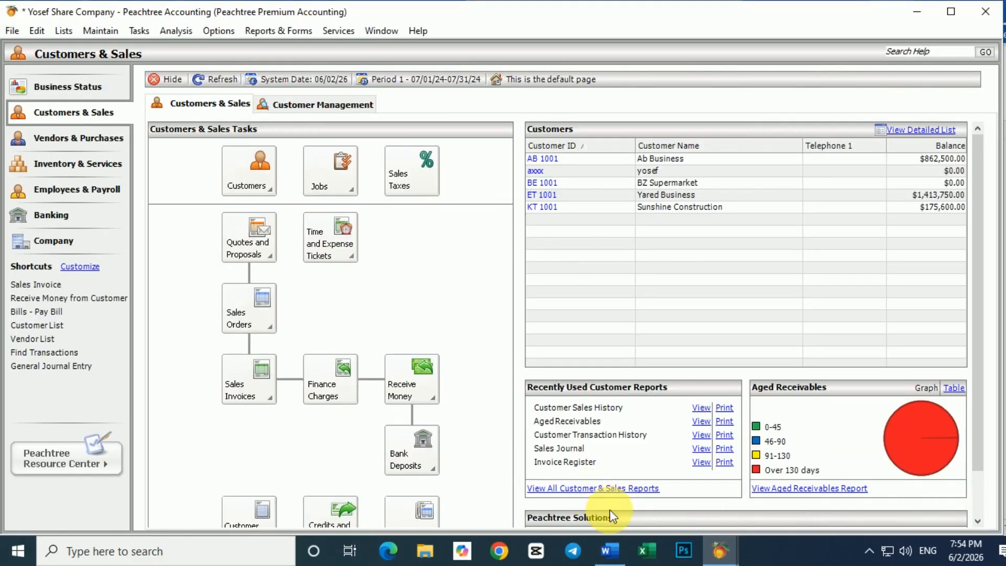
{"action": "left_click", "coordinate": [139, 31]}
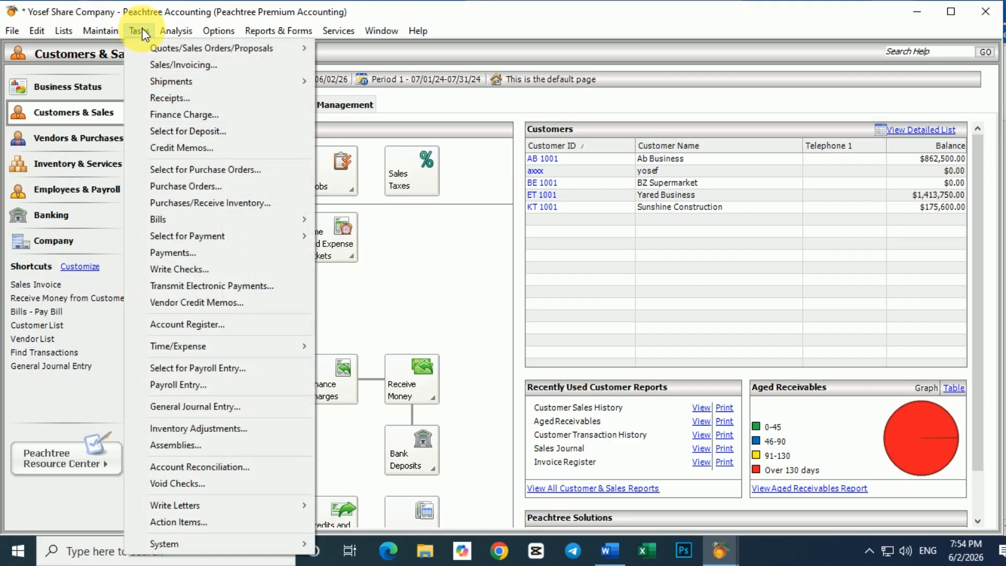
{"action": "left_click", "coordinate": [178, 251]}
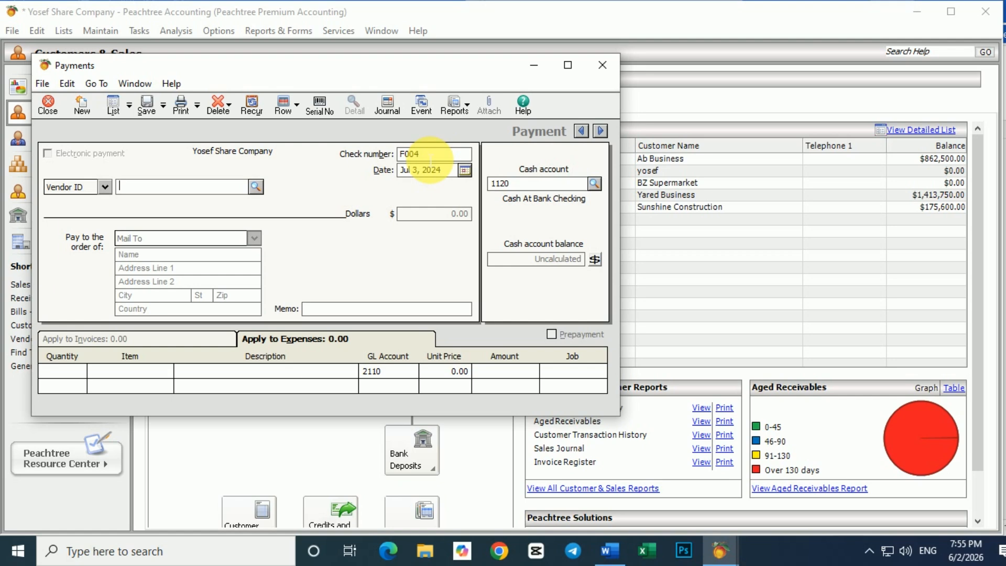
{"action": "left_click", "coordinate": [464, 170]}
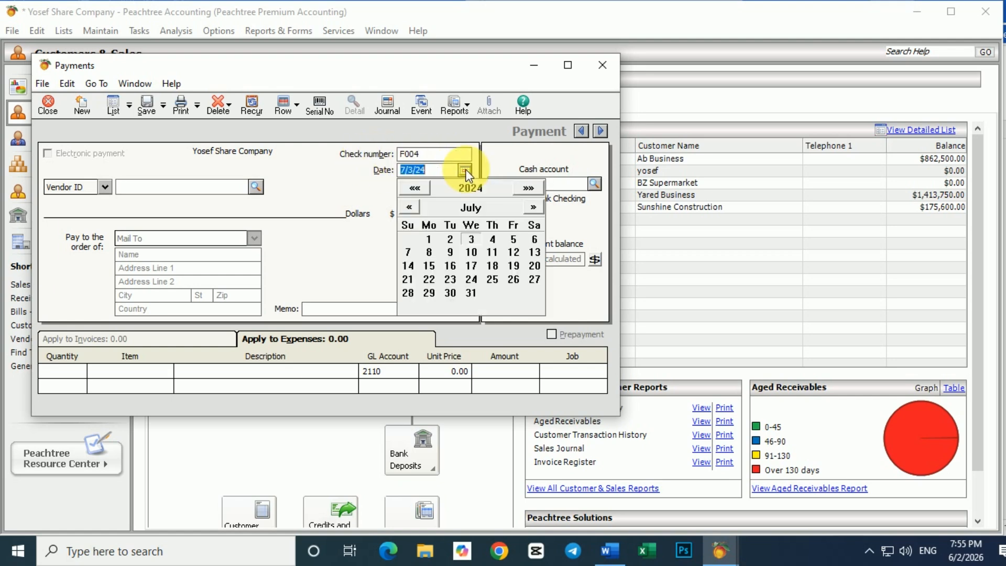
{"action": "left_click", "coordinate": [534, 239]}
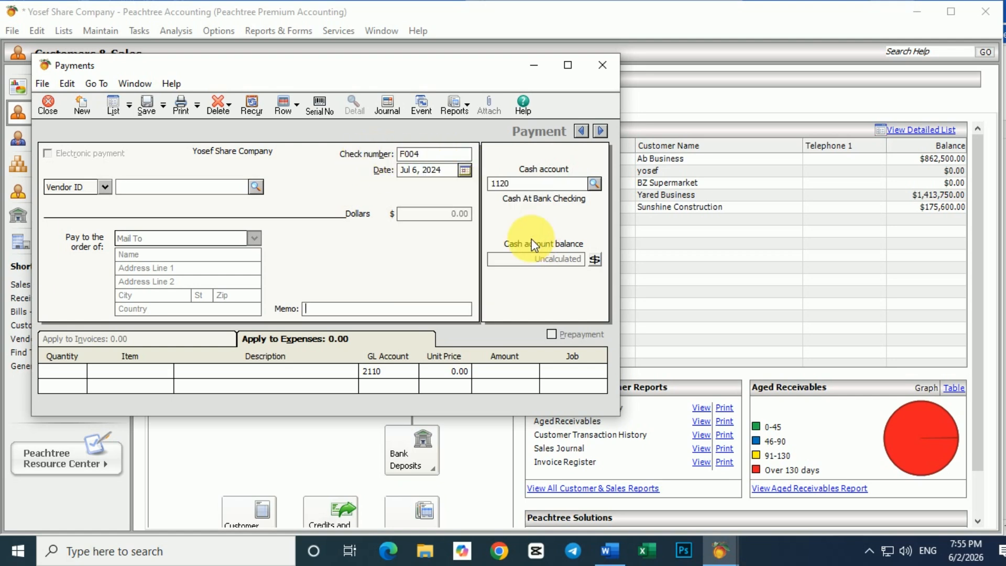
Create and save a new vendor with ID gg001 and name G Tech PLC from the payment's vendor lookup, and return to the payment
{"action": "left_click", "coordinate": [259, 187]}
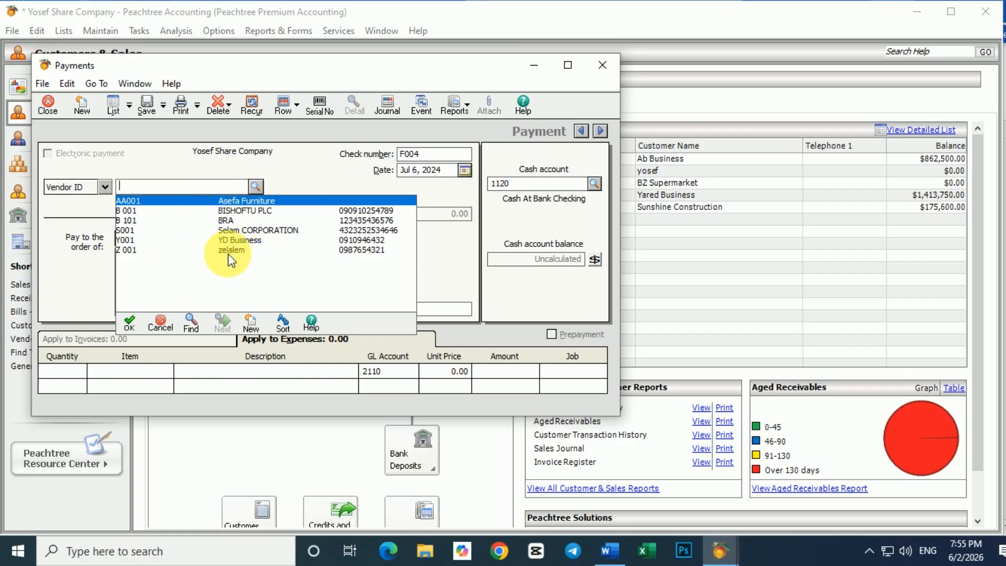
{"action": "left_click", "coordinate": [263, 336]}
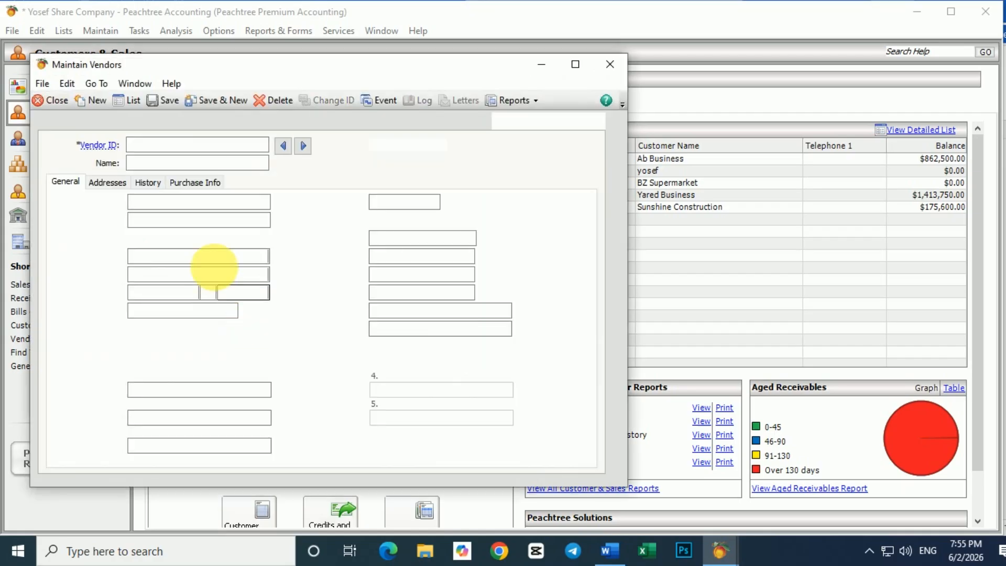
{"action": "type", "text": "gg"}
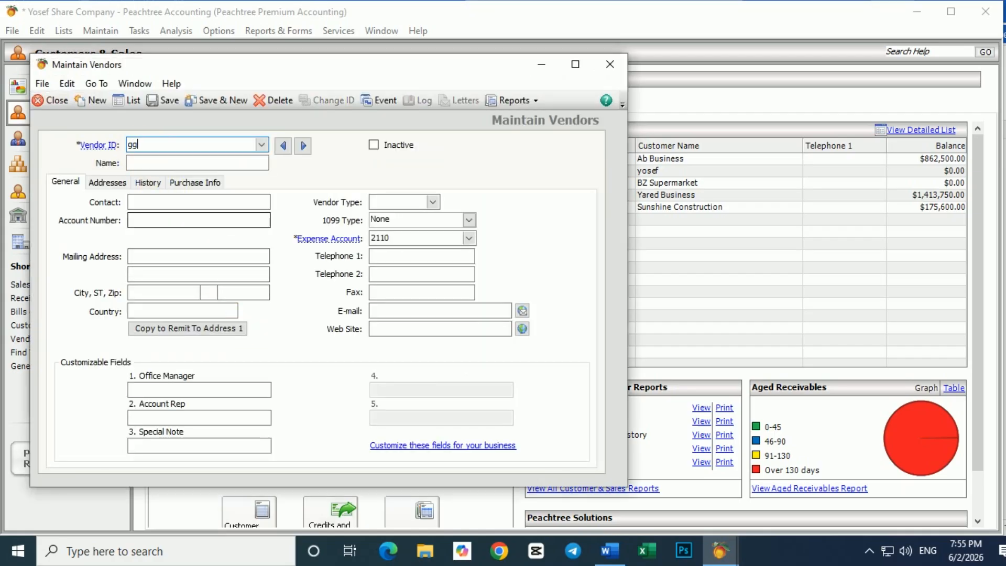
{"action": "type", "text": "001"}
{"action": "left_click", "coordinate": [151, 165]}
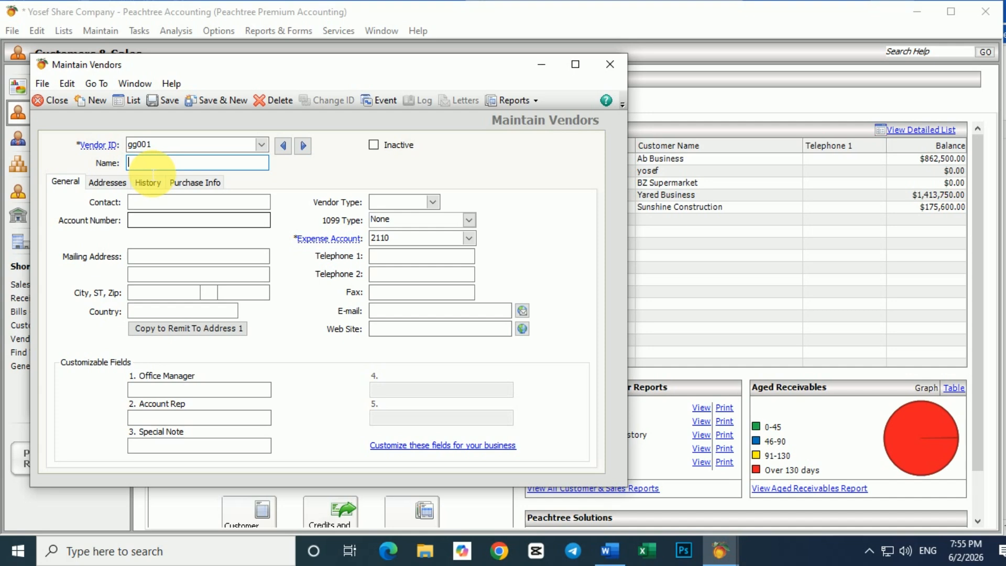
{"action": "type", "text": "G Tech PLC"}
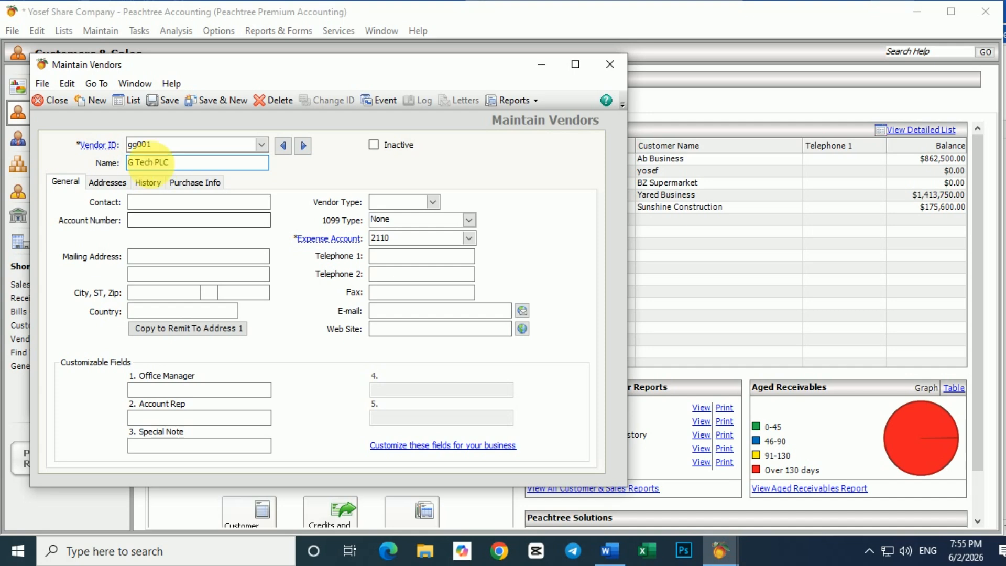
{"action": "left_click", "coordinate": [169, 100]}
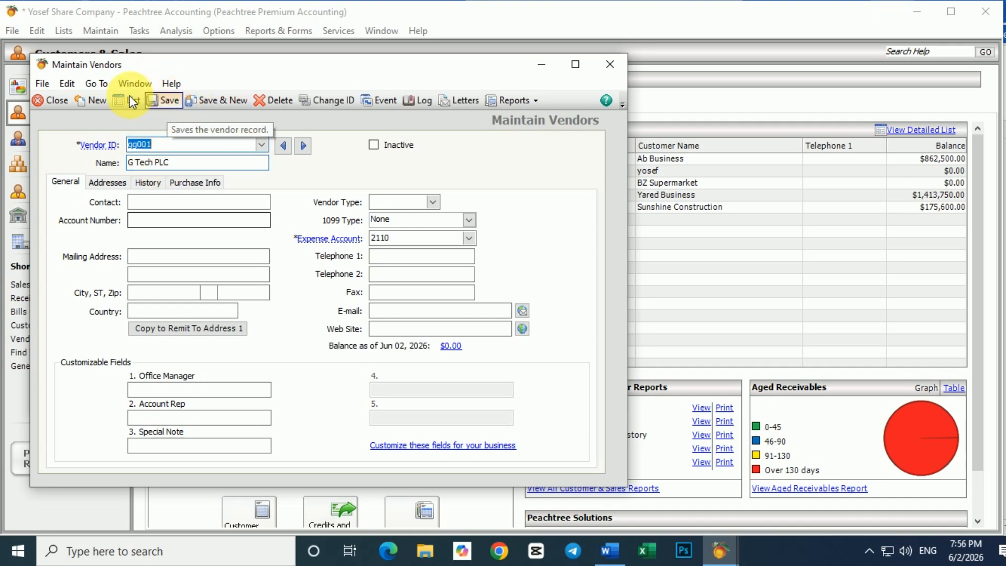
{"action": "left_click", "coordinate": [53, 100]}
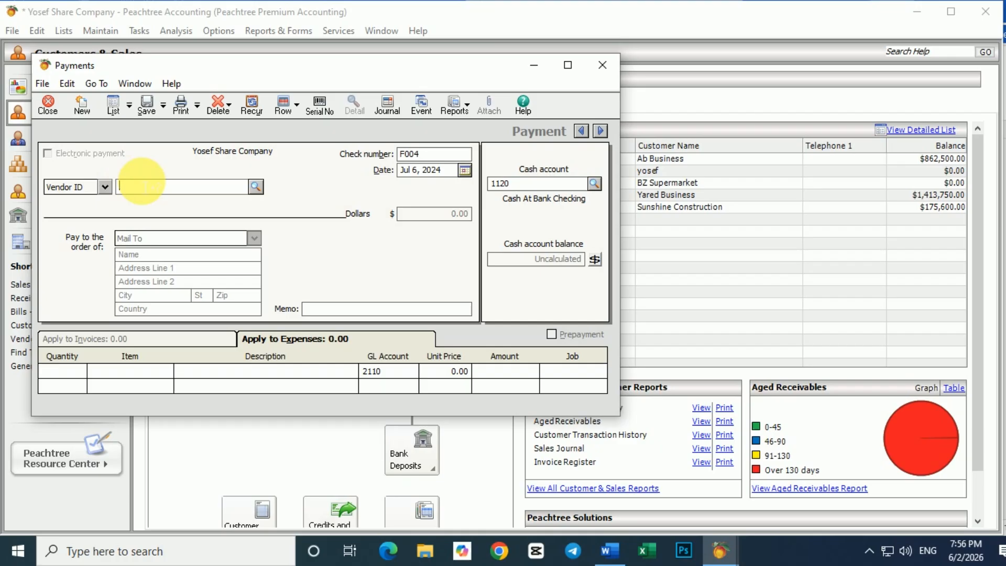
Assign vendor gg001 (G Tech PLC) to the payment and describe the first expense line as Computer
{"action": "left_click", "coordinate": [254, 188]}
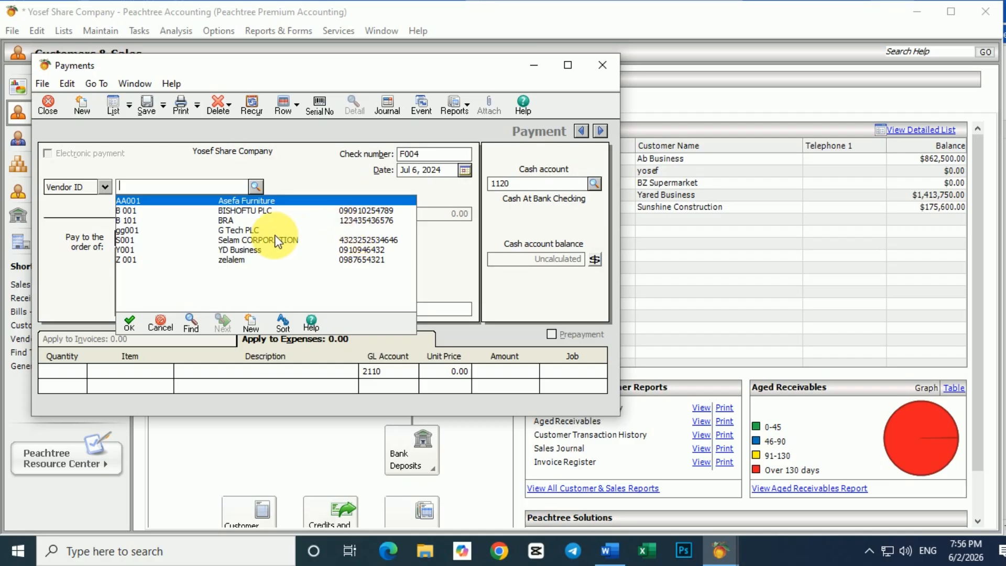
{"action": "double_click", "coordinate": [247, 229]}
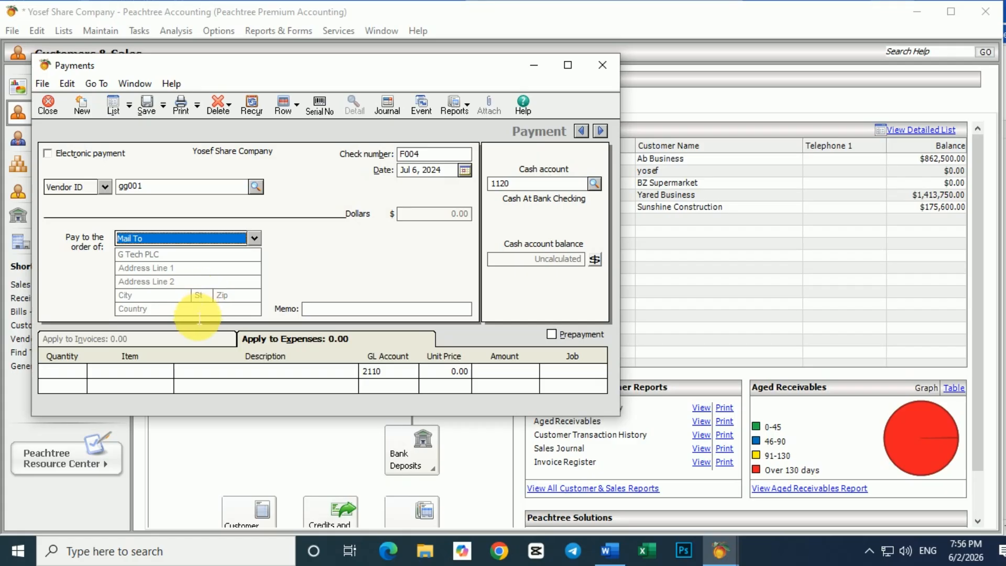
{"action": "left_click", "coordinate": [292, 372]}
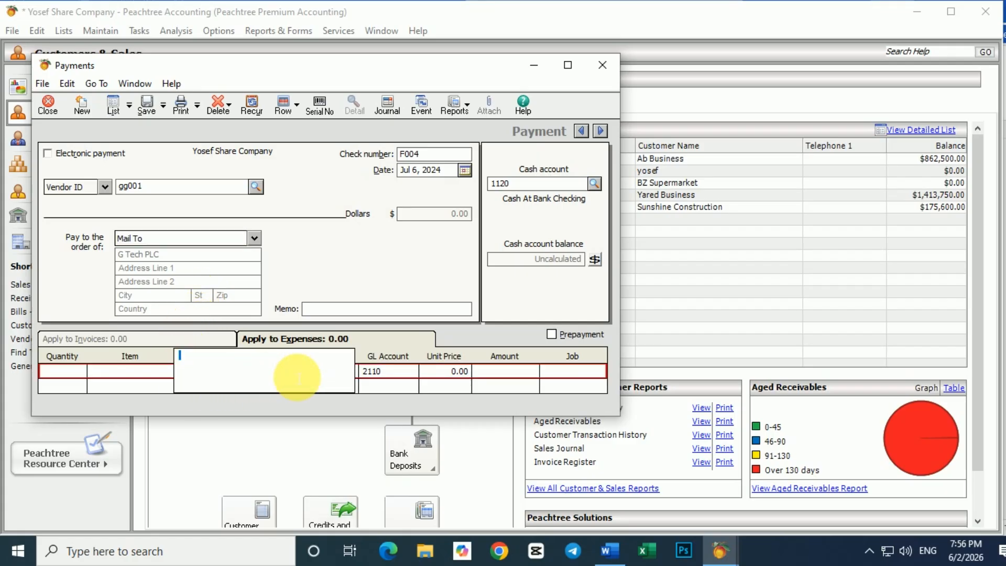
{"action": "type", "text": "C"}
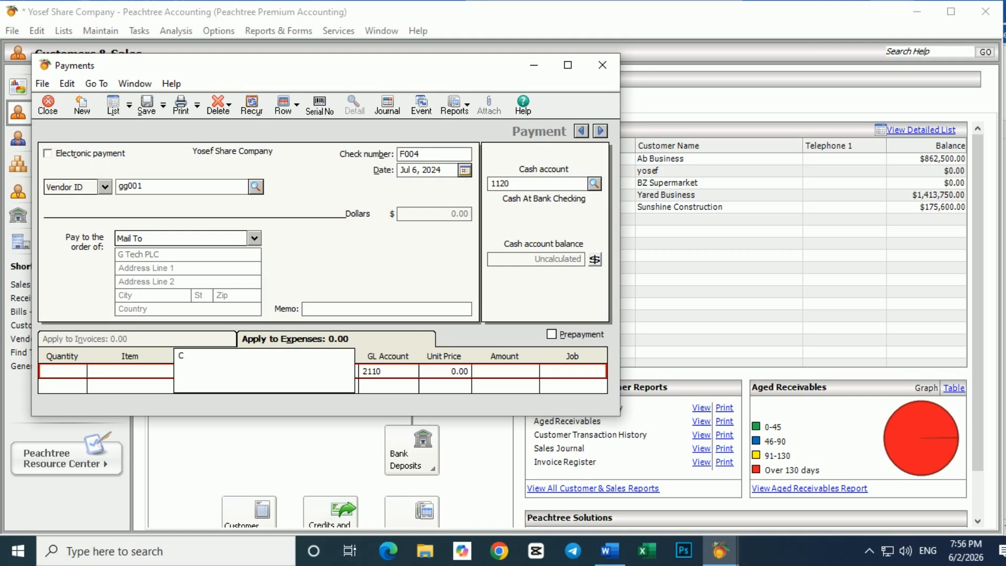
{"action": "type", "text": "omputer"}
Set the Computer expense line's amount to 10,000, then save the payment and close the Payments window
{"action": "left_click", "coordinate": [513, 373]}
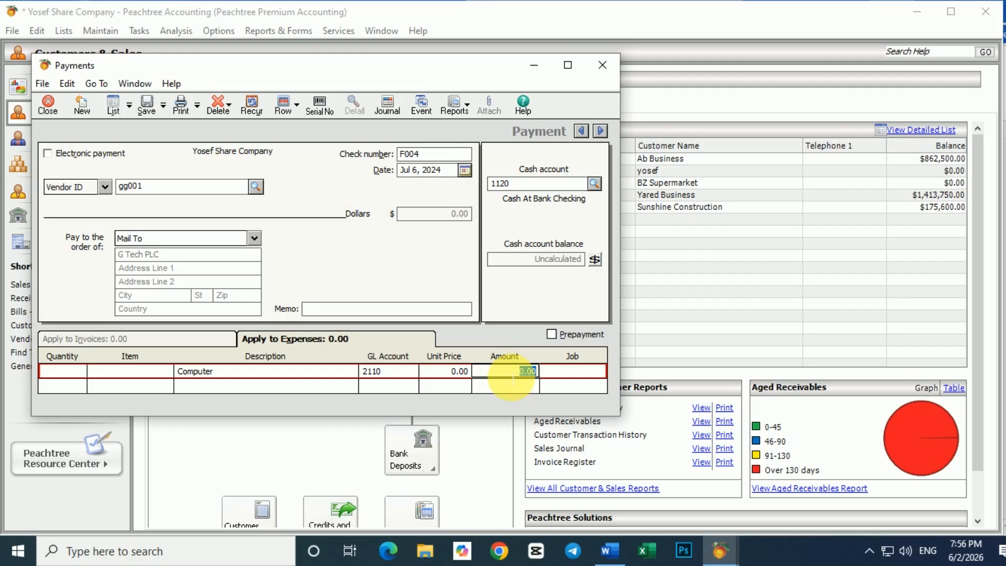
{"action": "type", "text": "10000"}
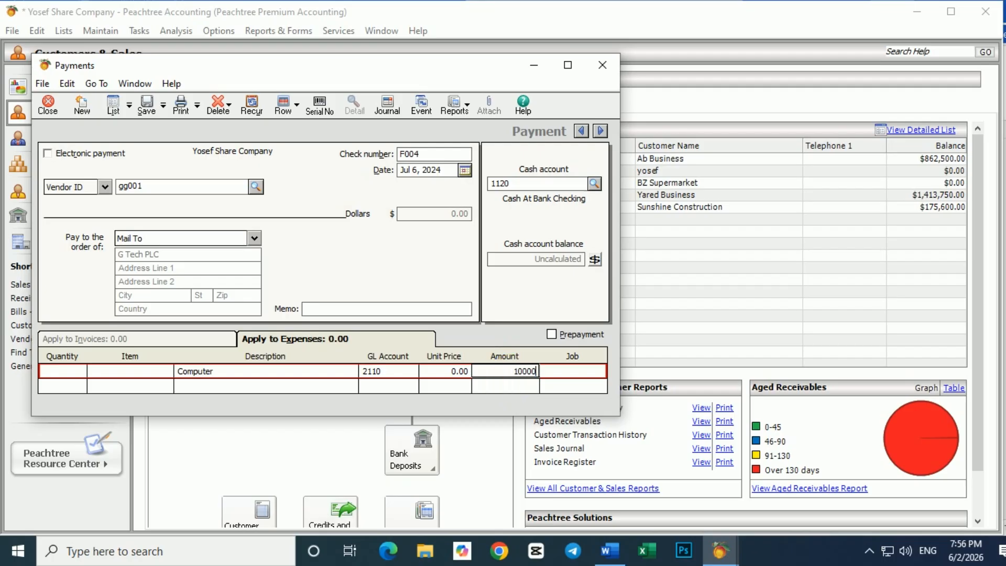
{"action": "key", "text": "Tab"}
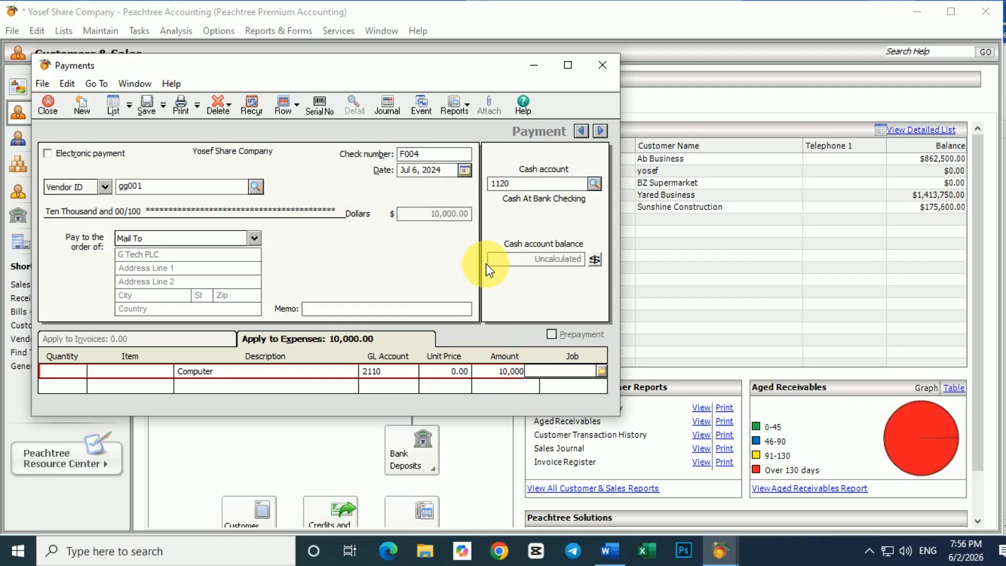
{"action": "left_click", "coordinate": [146, 102]}
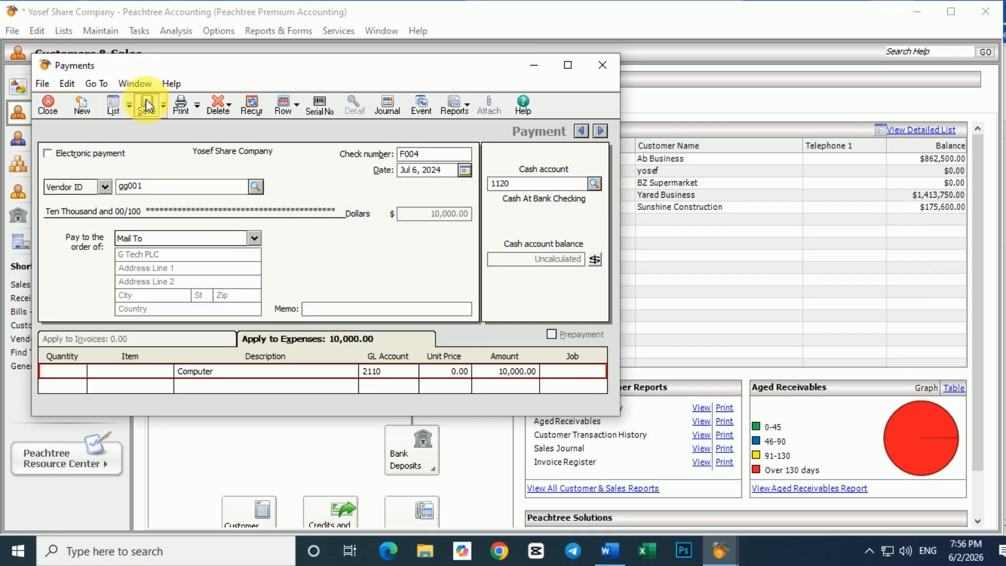
{"action": "left_click", "coordinate": [47, 104]}
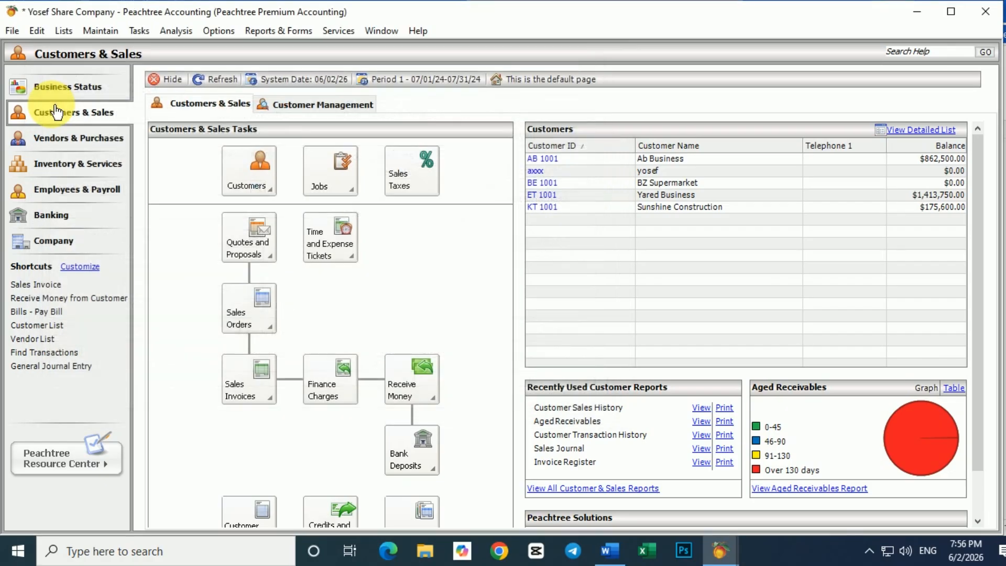
Switch to the Word document and read the purchase details of item 7
{"action": "left_click", "coordinate": [609, 551]}
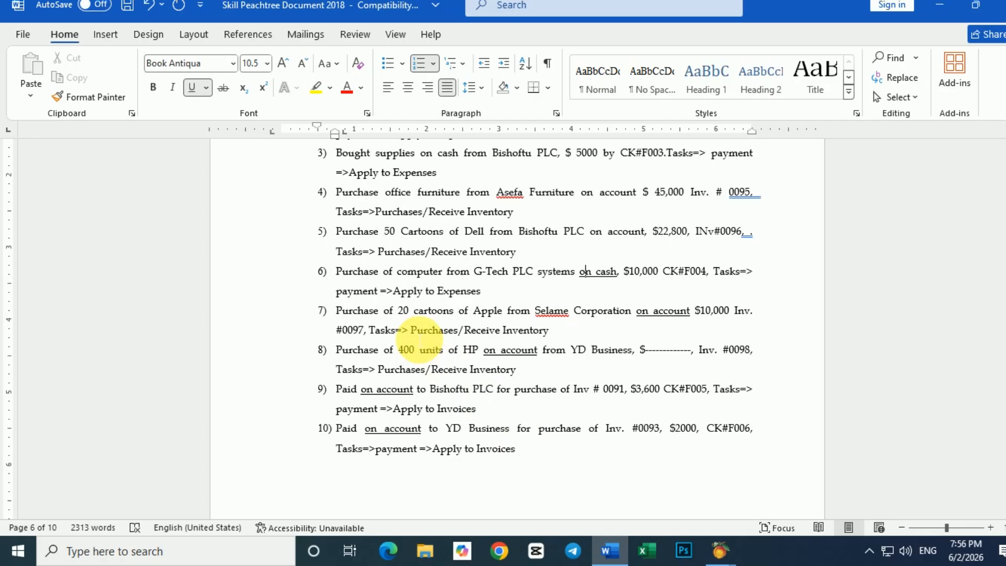
{"action": "scroll", "coordinate": [417, 338], "scroll_direction": "down", "scroll_amount": 3}
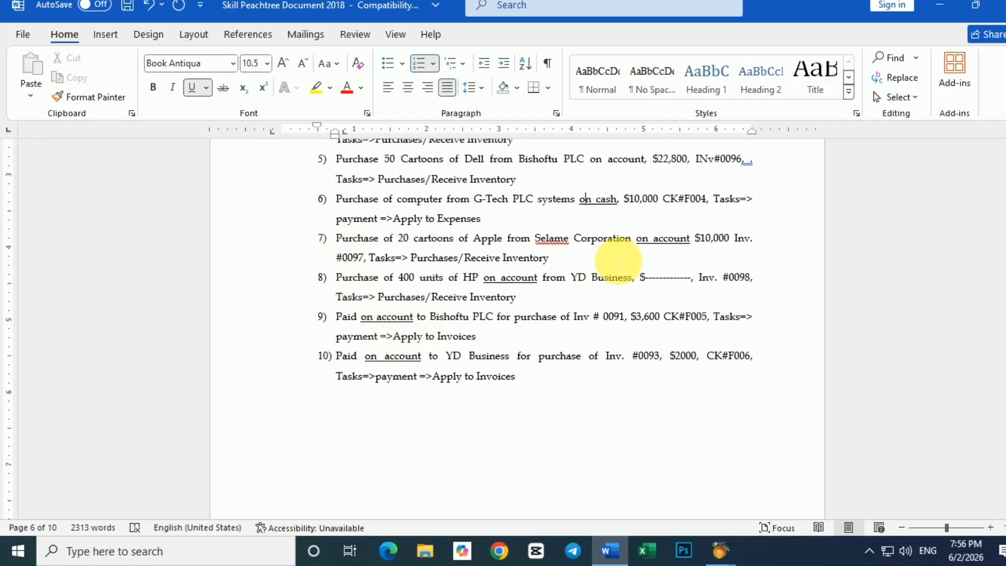
{"action": "left_click", "coordinate": [571, 272]}
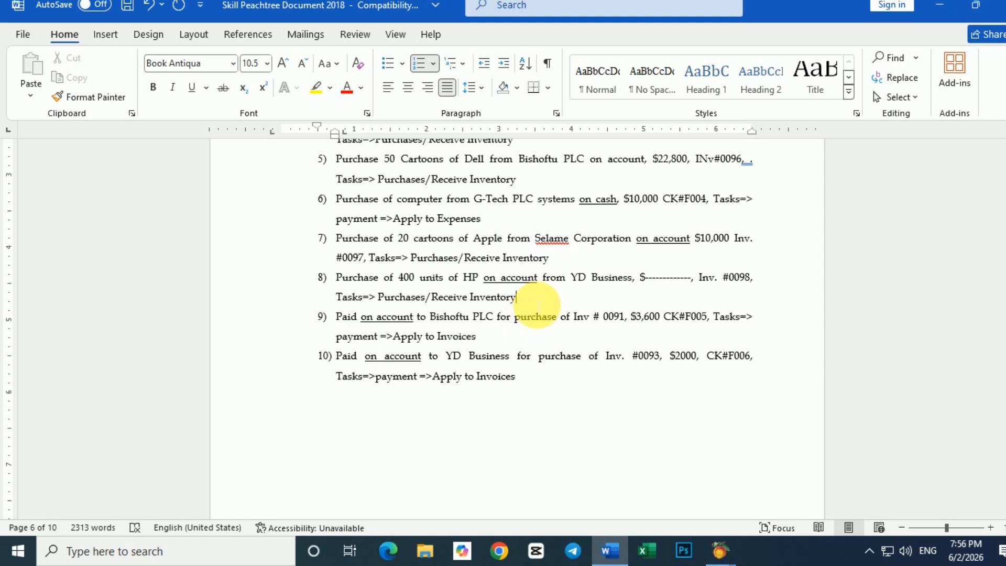
{"action": "left_click", "coordinate": [500, 339]}
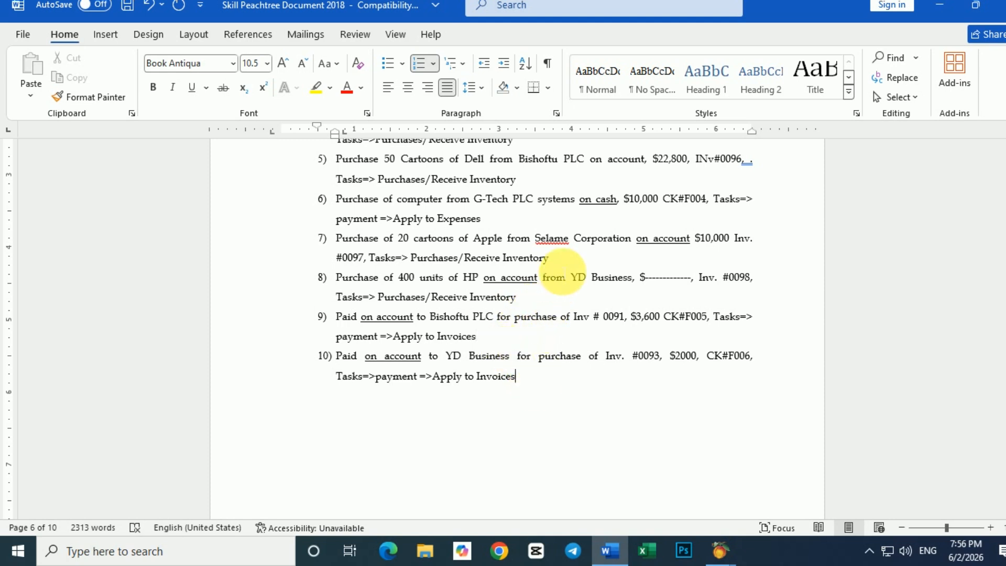
{"action": "left_click", "coordinate": [559, 264]}
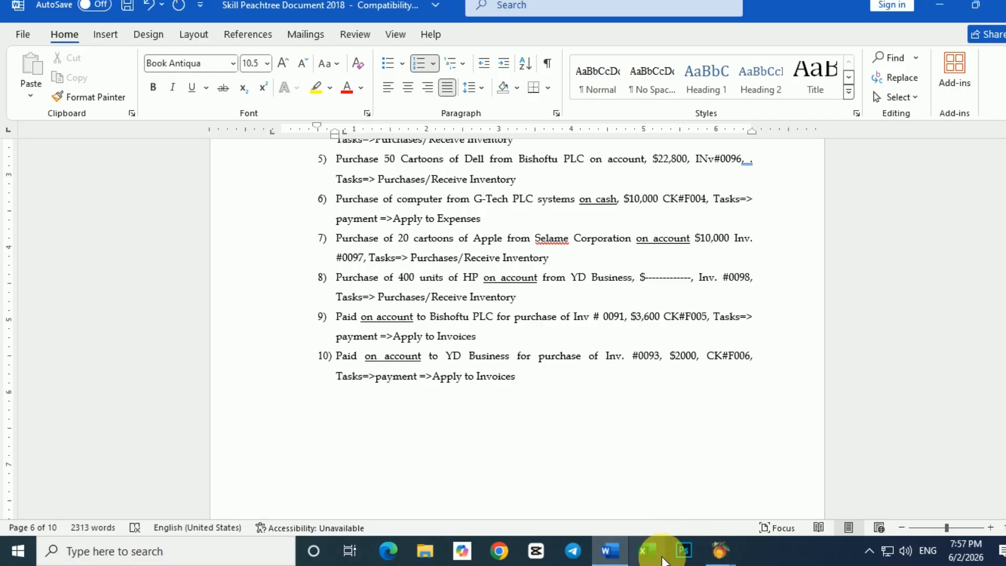
Switch to the main Peachtree window, open a Purchases/Receive Inventory entry and set its date to Jul 7, 2024
{"action": "left_click", "coordinate": [716, 548]}
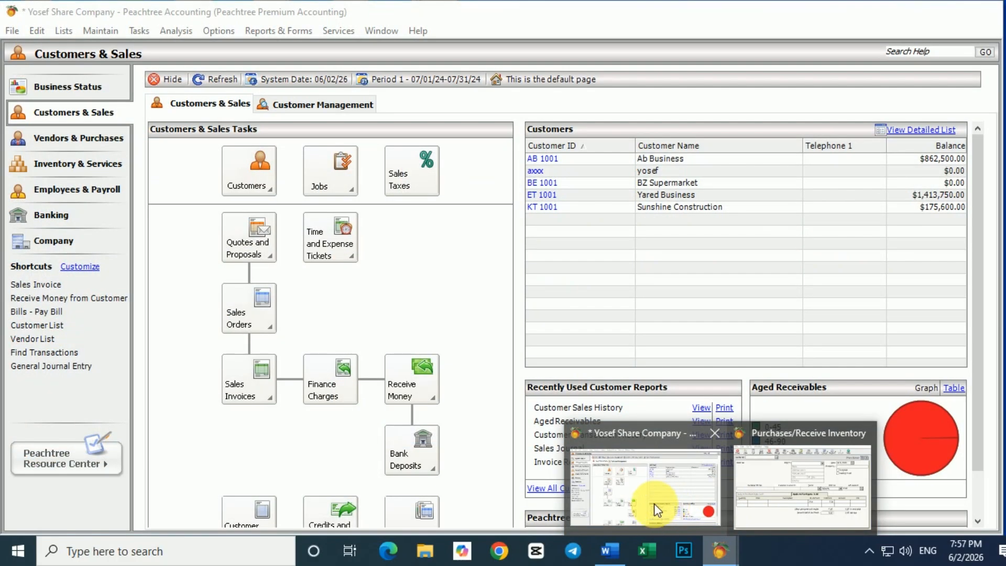
{"action": "left_click", "coordinate": [653, 500]}
{"action": "left_click", "coordinate": [137, 32]}
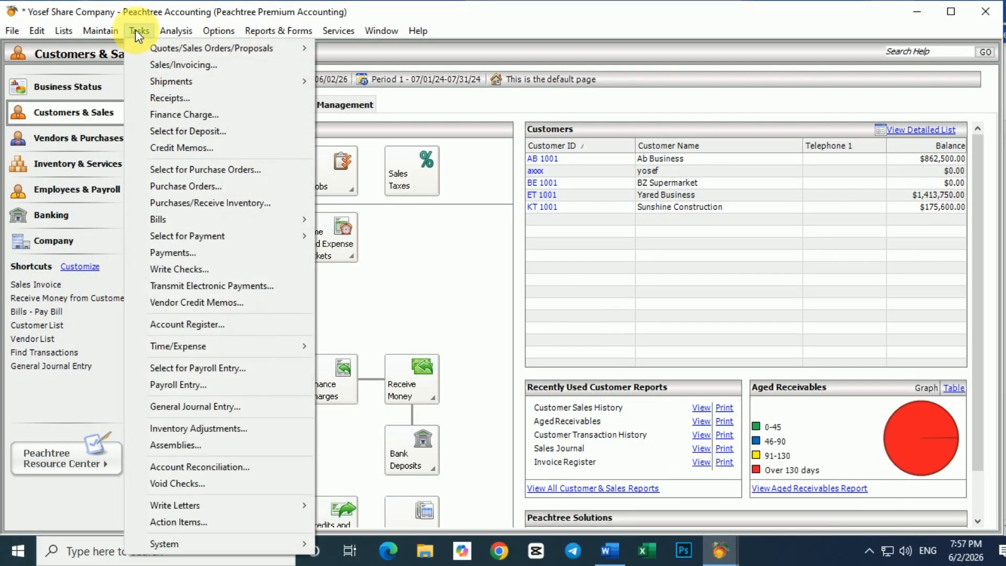
{"action": "left_click", "coordinate": [194, 202]}
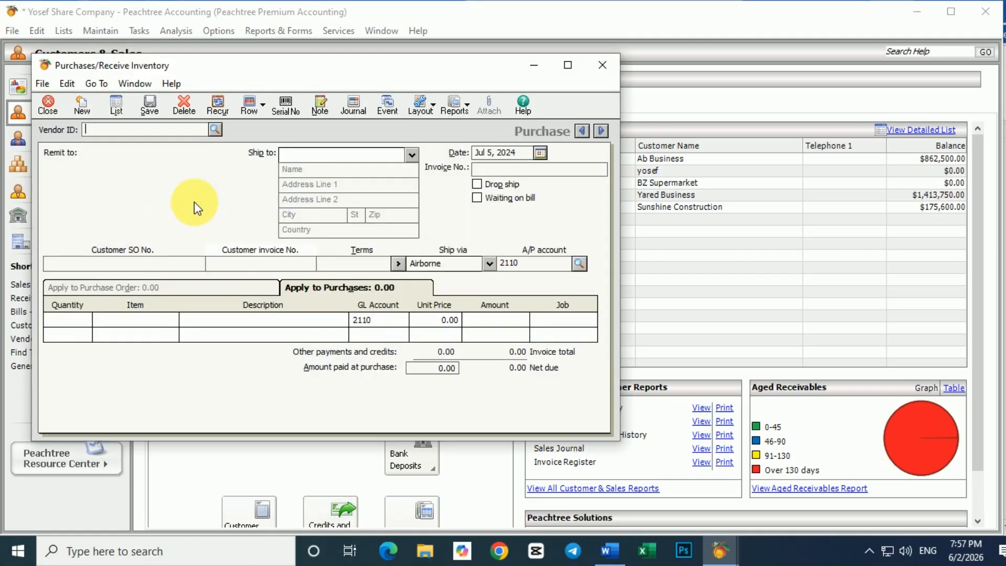
{"action": "left_click", "coordinate": [540, 153]}
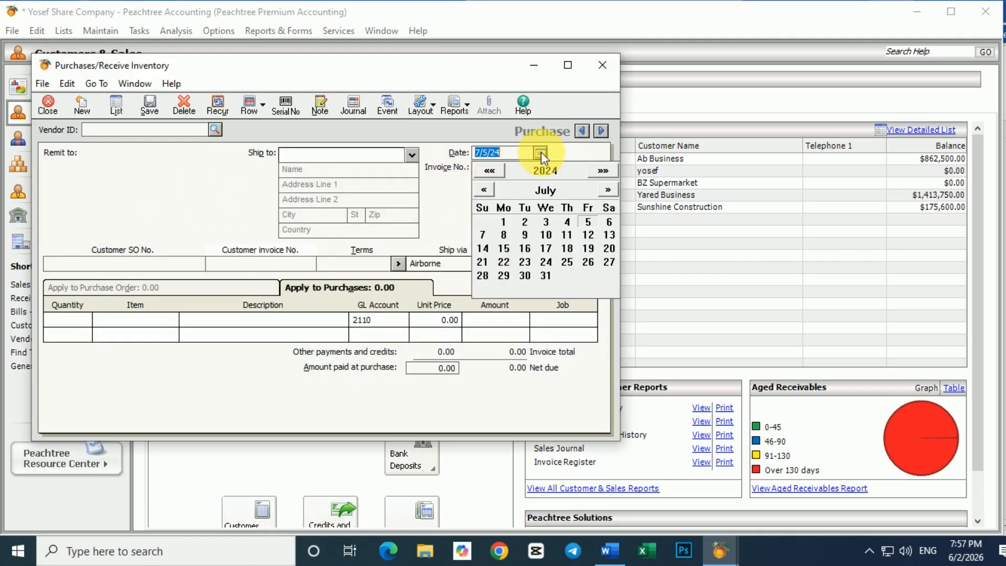
{"action": "left_click", "coordinate": [480, 236]}
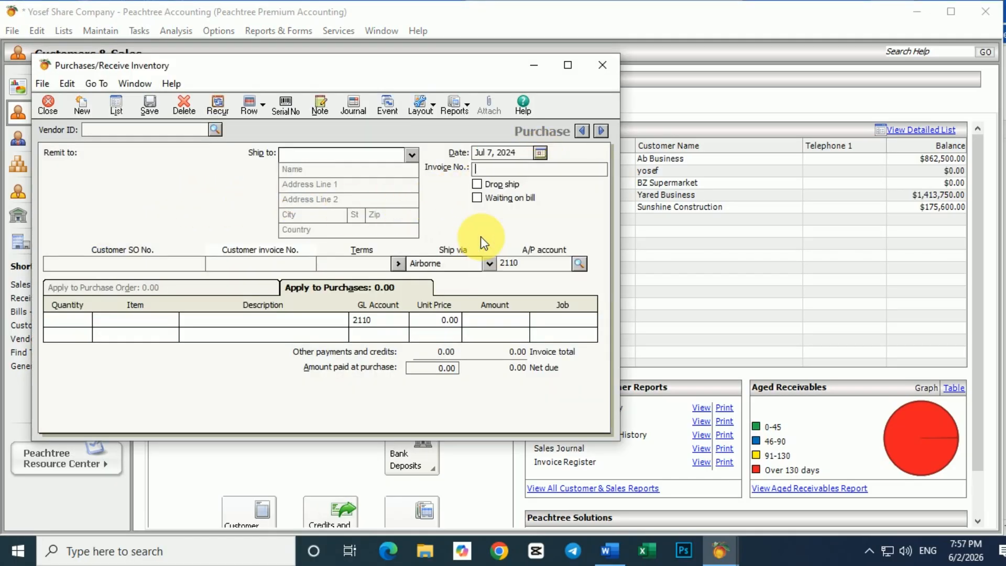
Assign vendor S001 (Selam CORPORATION) to the purchase and enter invoice number 0097
{"action": "left_click", "coordinate": [212, 127]}
{"action": "left_click", "coordinate": [213, 128]}
{"action": "left_click", "coordinate": [213, 129]}
{"action": "left_click", "coordinate": [214, 128]}
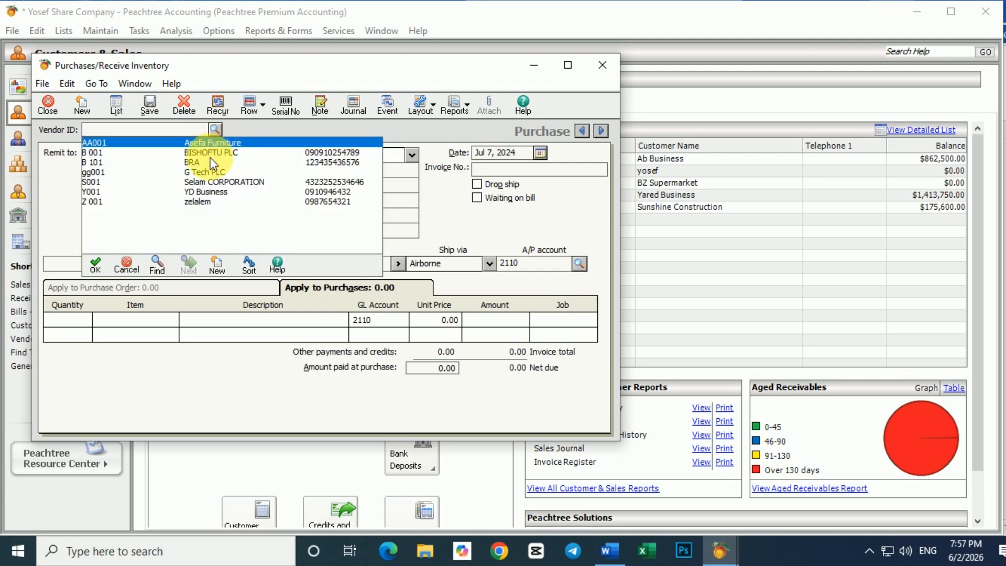
{"action": "double_click", "coordinate": [207, 182]}
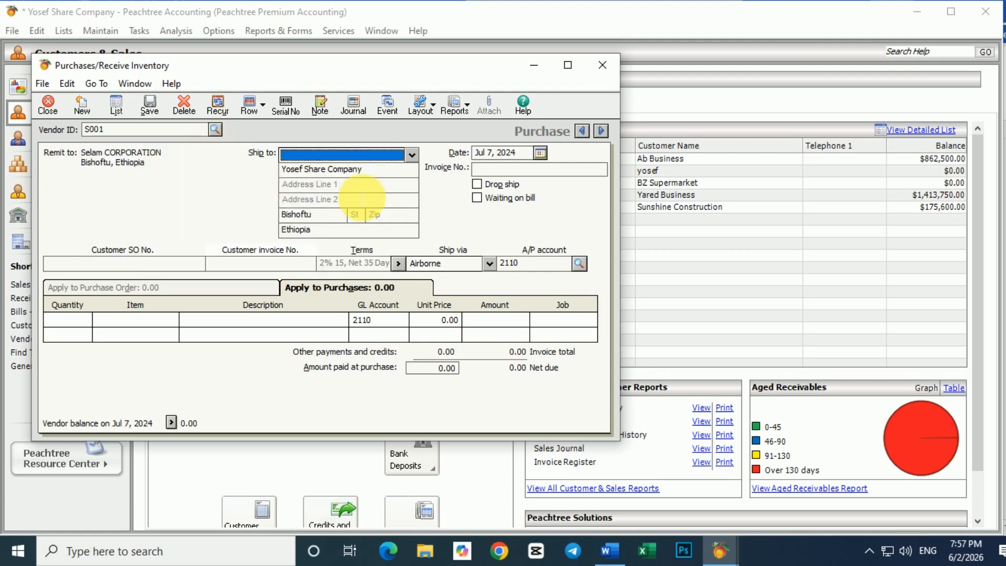
{"action": "left_click", "coordinate": [476, 170]}
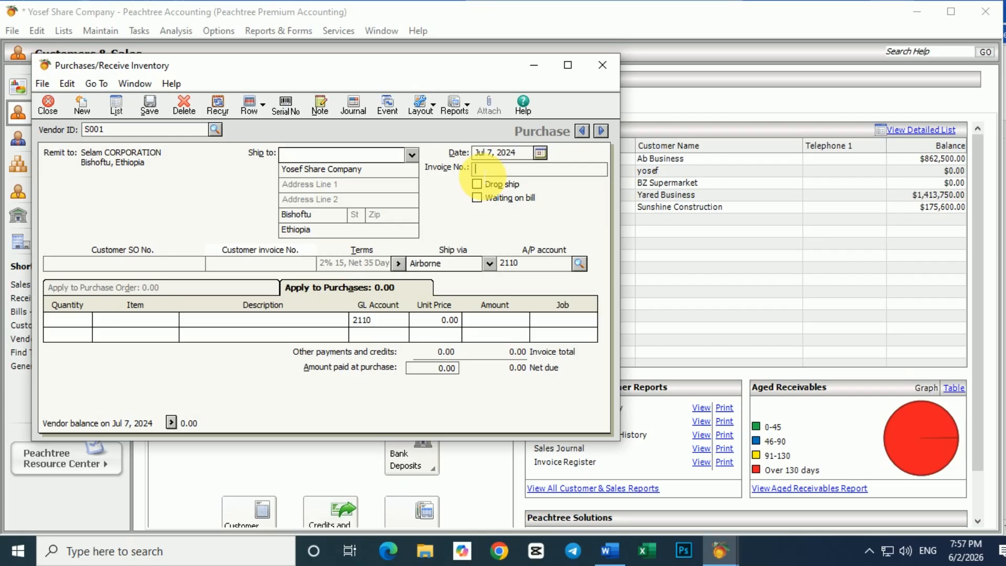
{"action": "type", "text": "0097"}
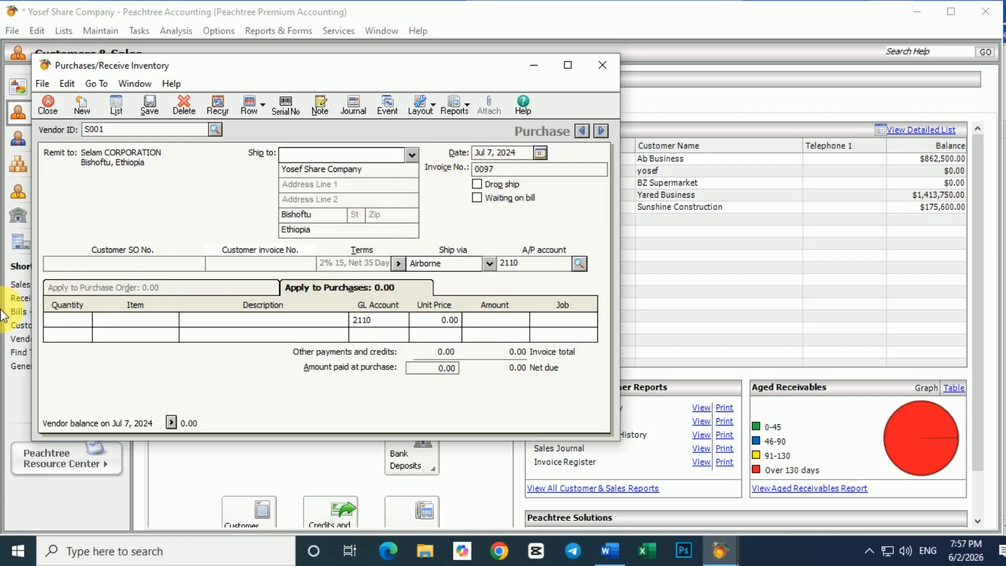
Add 20 units of item A 001 (Apple) to the purchase, then save it and close the purchase window
{"action": "left_click", "coordinate": [70, 322]}
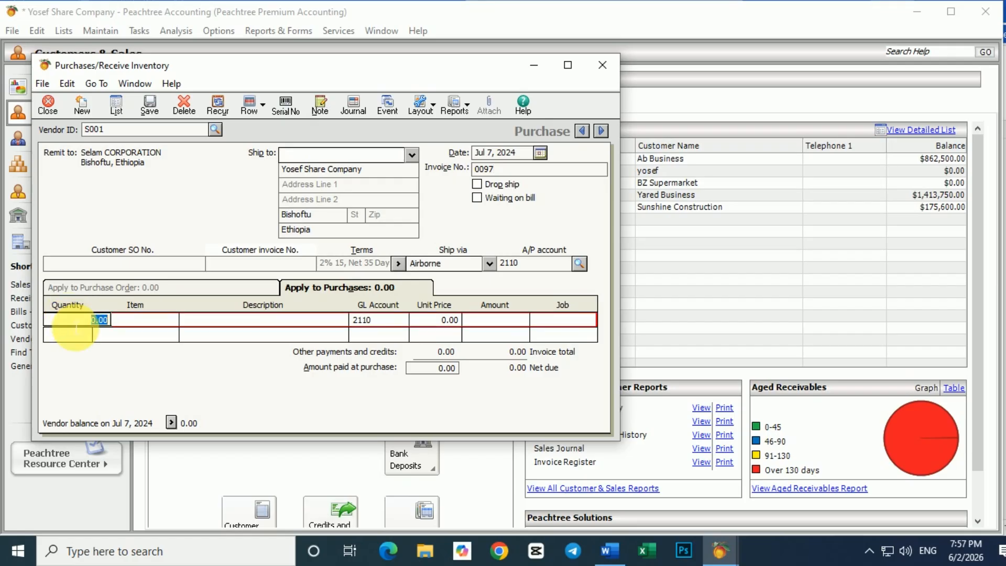
{"action": "type", "text": "20"}
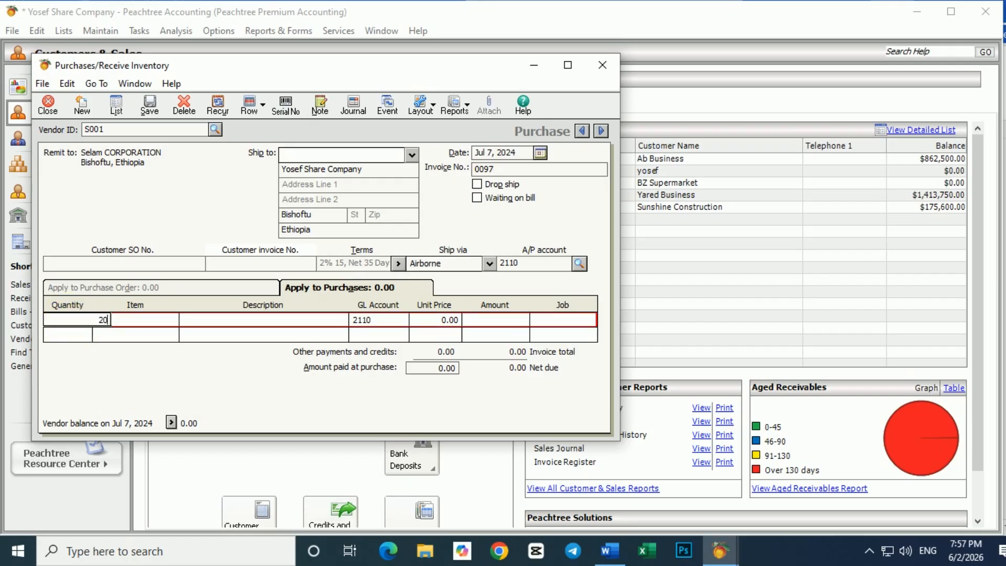
{"action": "left_click", "coordinate": [139, 320]}
{"action": "left_click", "coordinate": [174, 319]}
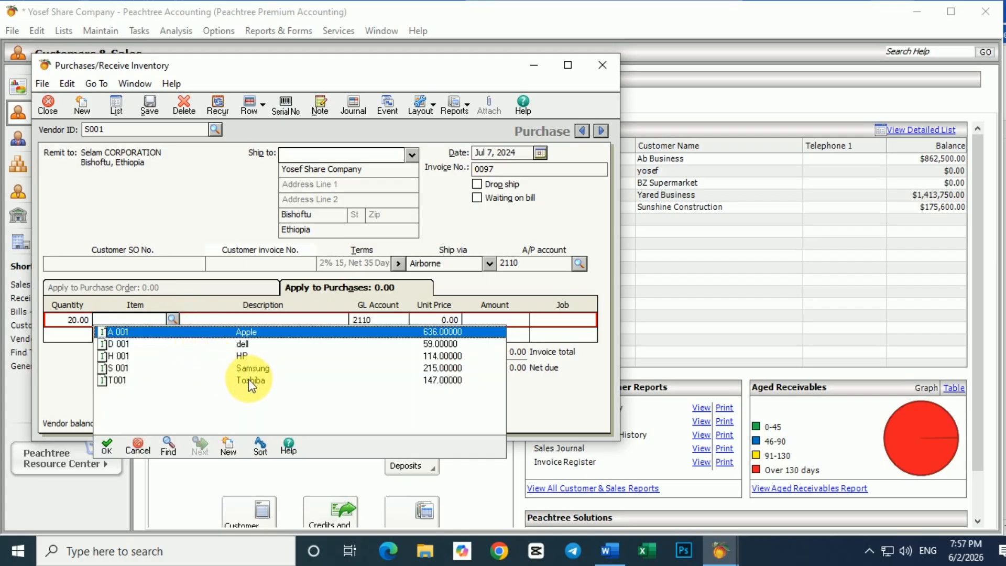
{"action": "double_click", "coordinate": [246, 332]}
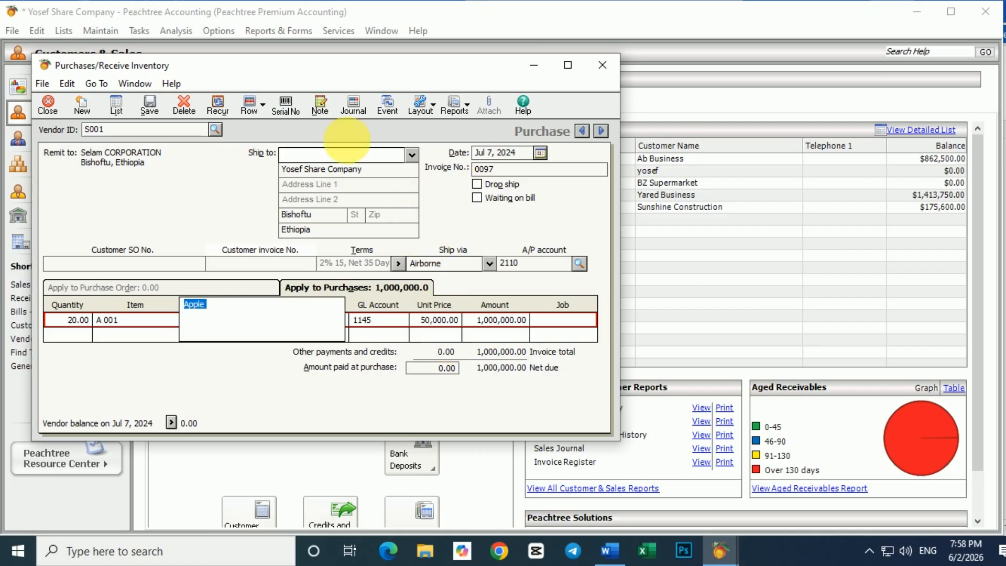
{"action": "left_click", "coordinate": [151, 107]}
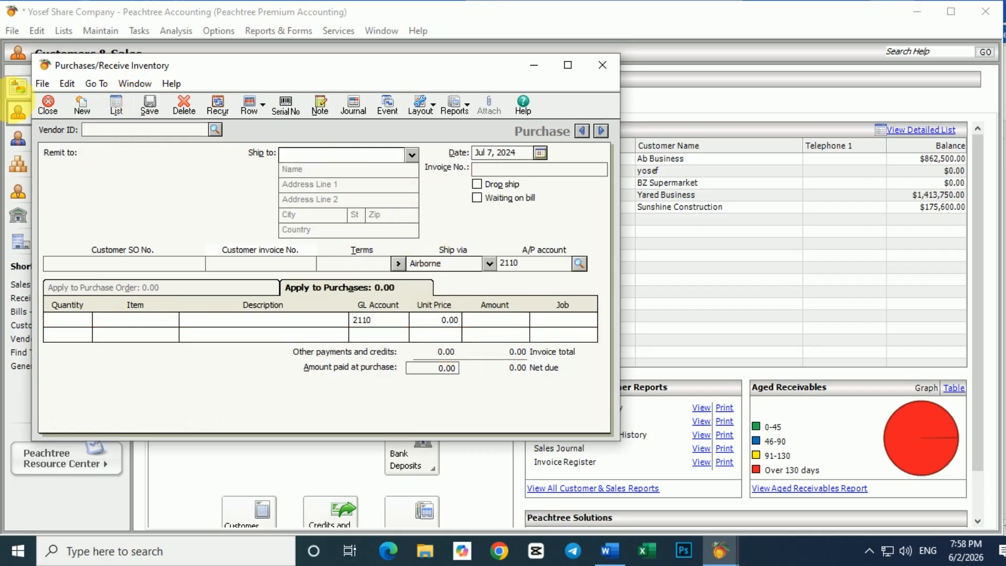
{"action": "left_click", "coordinate": [45, 102]}
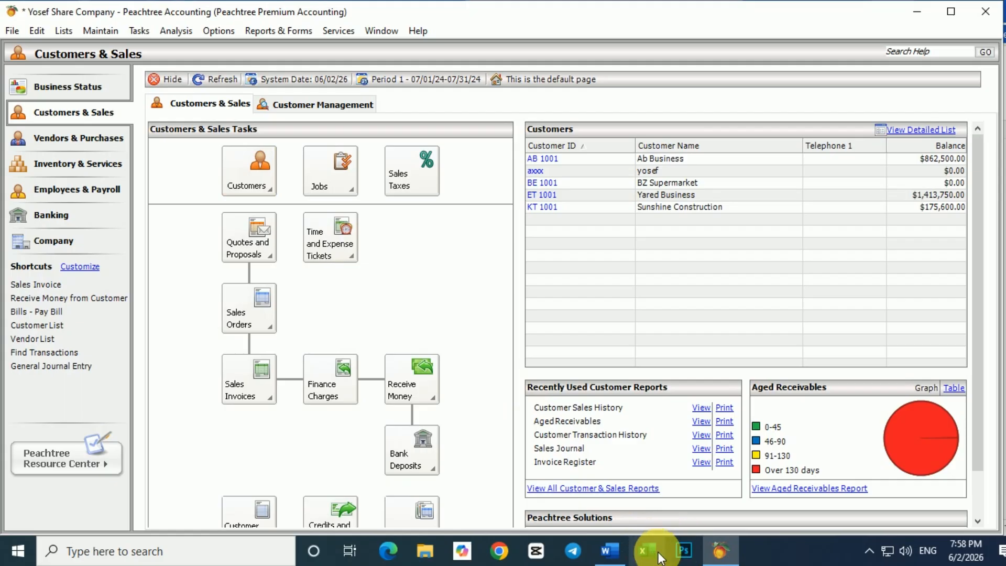
Read item 8 in the Word document, then return to Peachtree and open a Purchases/Receive Inventory entry
{"action": "left_click", "coordinate": [608, 552]}
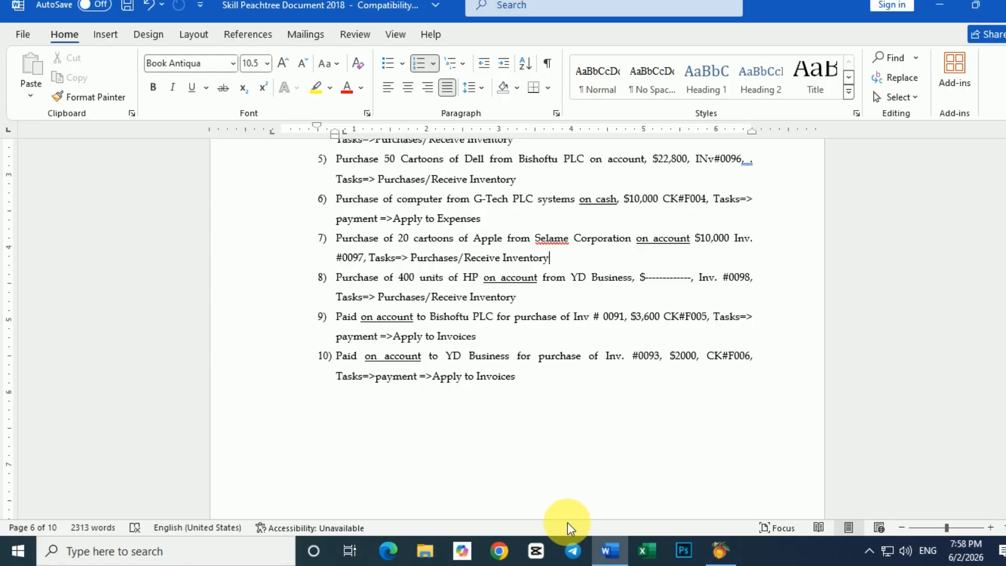
{"action": "left_click", "coordinate": [721, 551]}
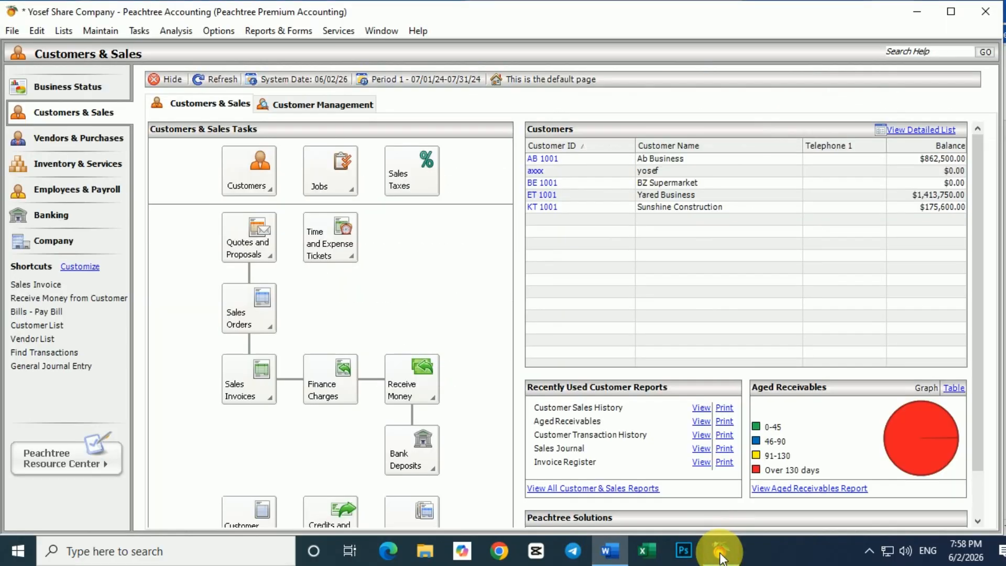
{"action": "left_click", "coordinate": [139, 32]}
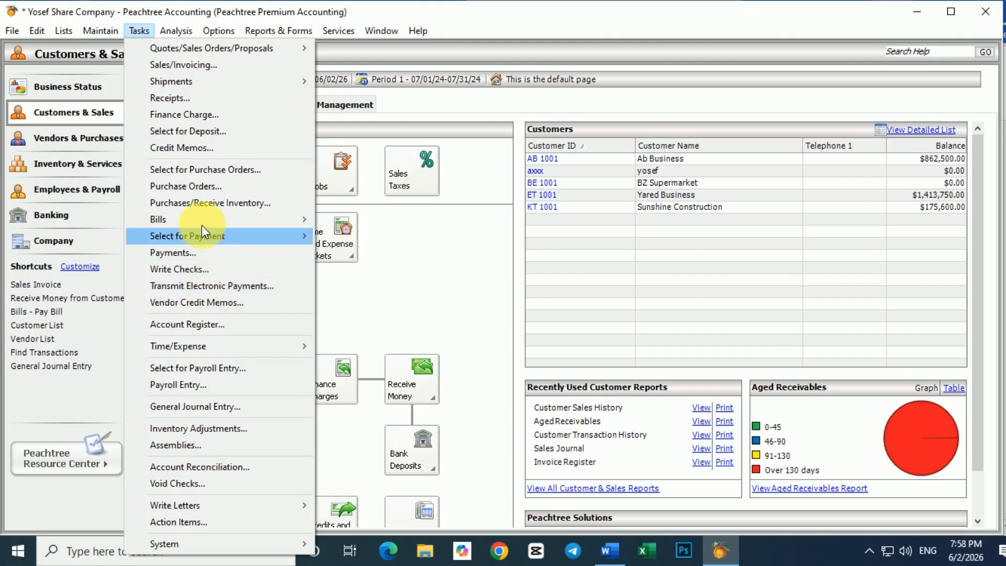
{"action": "left_click", "coordinate": [200, 202]}
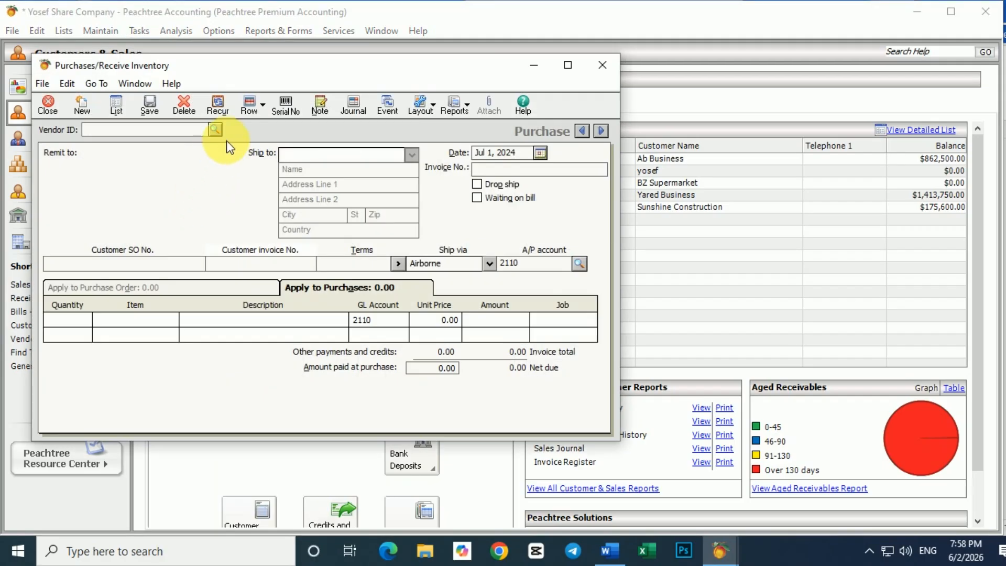
Assign vendor Y001 (YD Business) to the purchase
{"action": "left_click", "coordinate": [214, 129]}
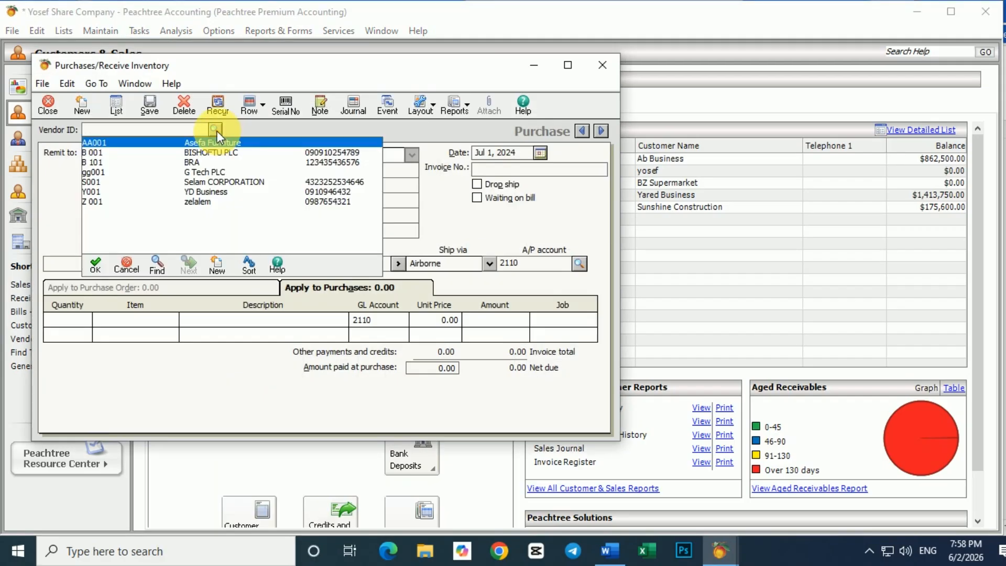
{"action": "left_click", "coordinate": [215, 130]}
{"action": "left_click", "coordinate": [216, 130]}
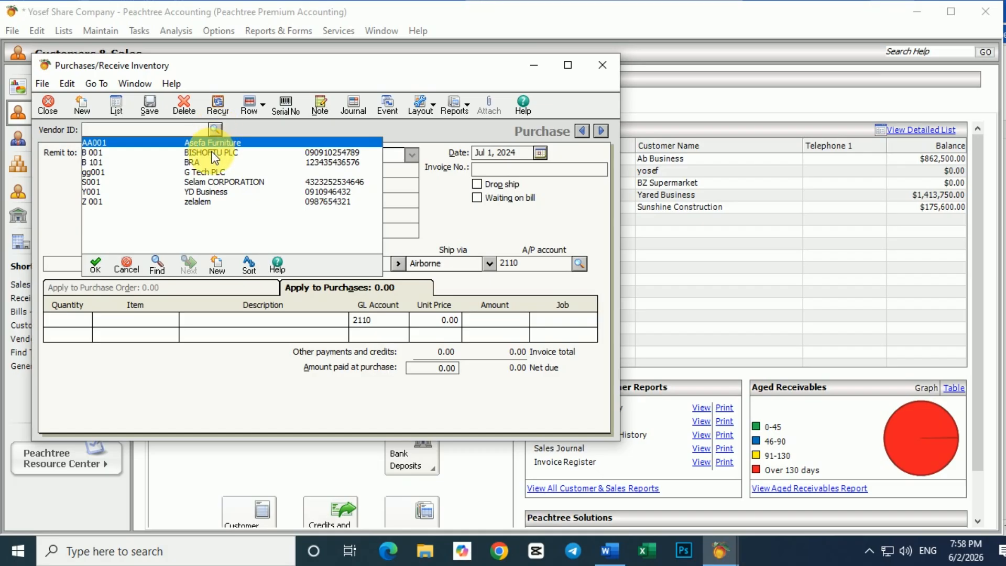
{"action": "double_click", "coordinate": [207, 192]}
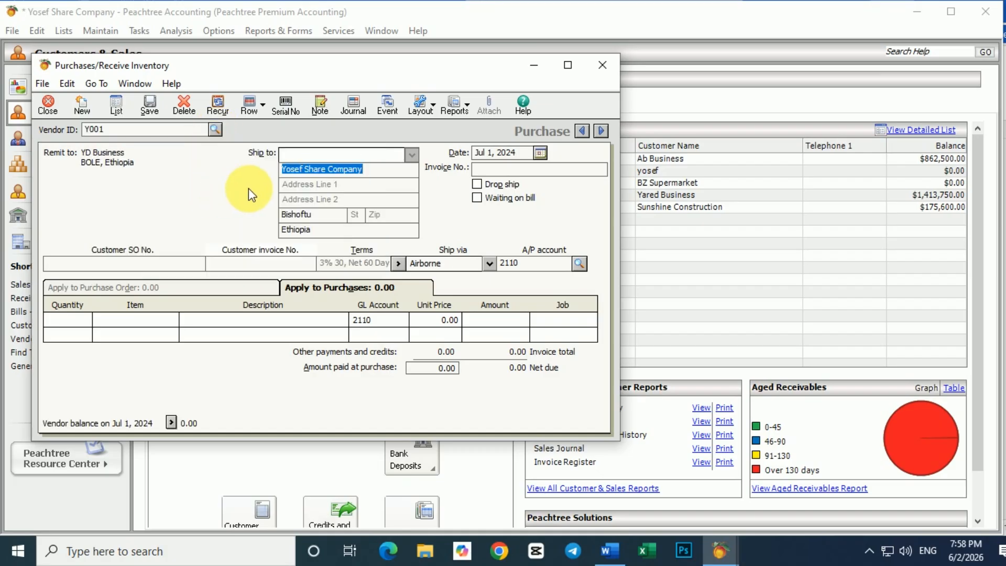
Set the purchase date to Jul 8, 2024 and enter invoice number 0098
{"action": "left_click", "coordinate": [539, 153]}
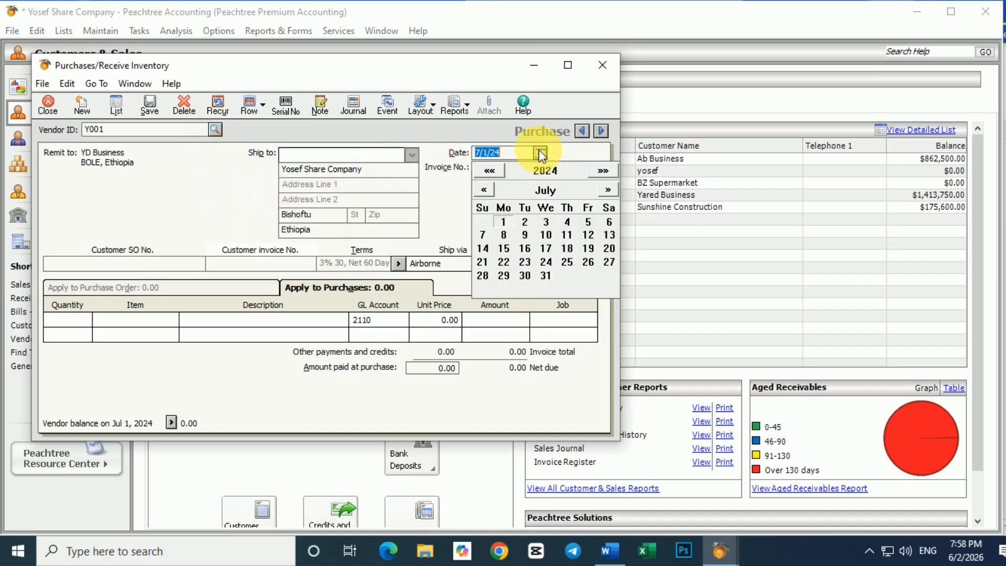
{"action": "left_click", "coordinate": [540, 153]}
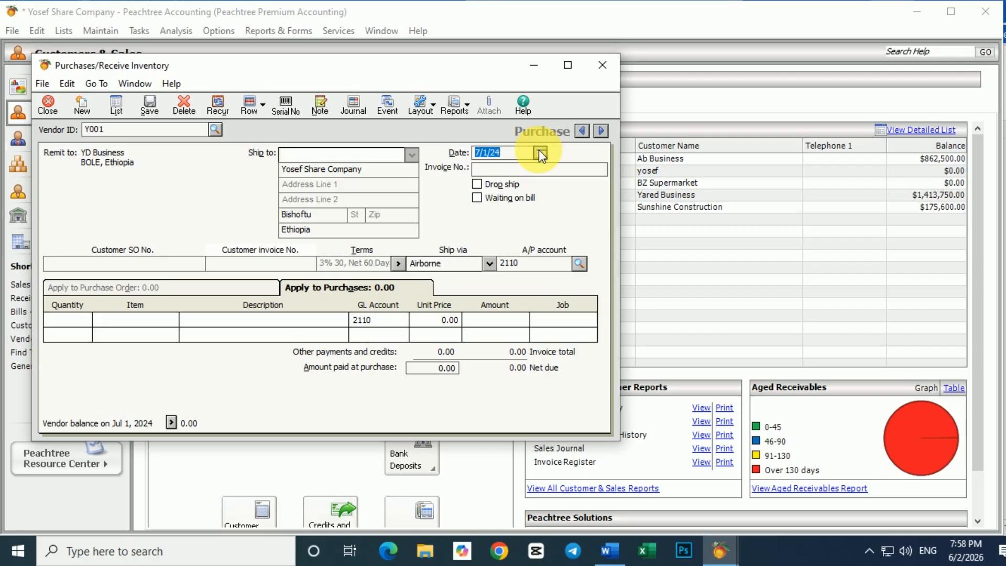
{"action": "left_click", "coordinate": [540, 152]}
{"action": "left_click", "coordinate": [494, 235]}
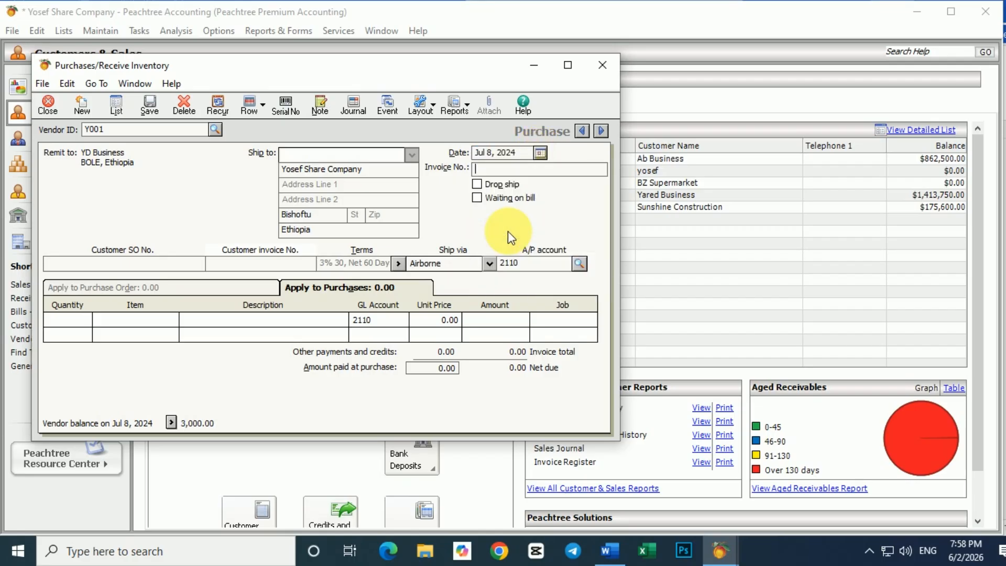
{"action": "left_click", "coordinate": [502, 170]}
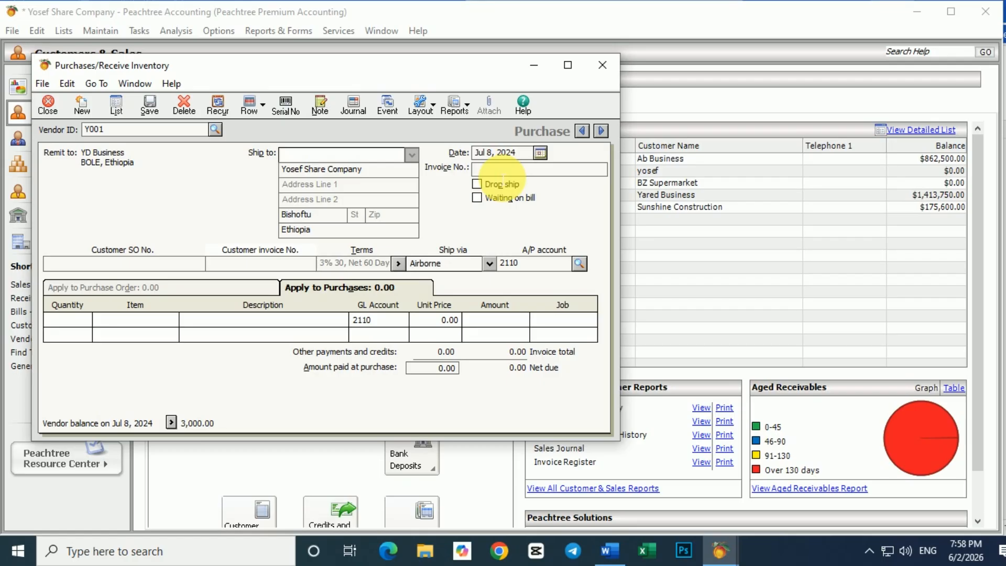
{"action": "type", "text": "0098"}
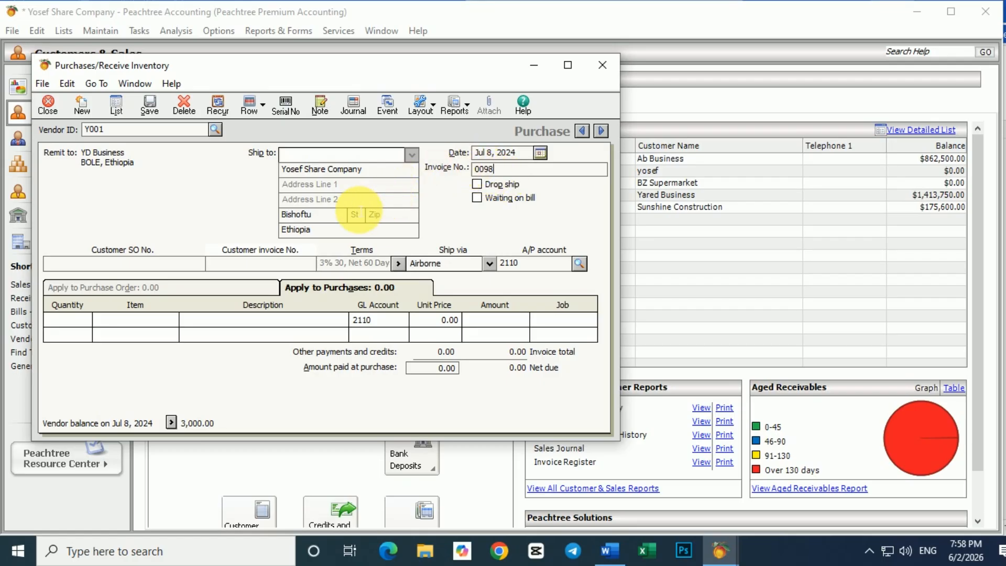
Add 400 units of item H 001 (HP) to the purchase, then save it and close the purchase window
{"action": "left_click", "coordinate": [80, 325]}
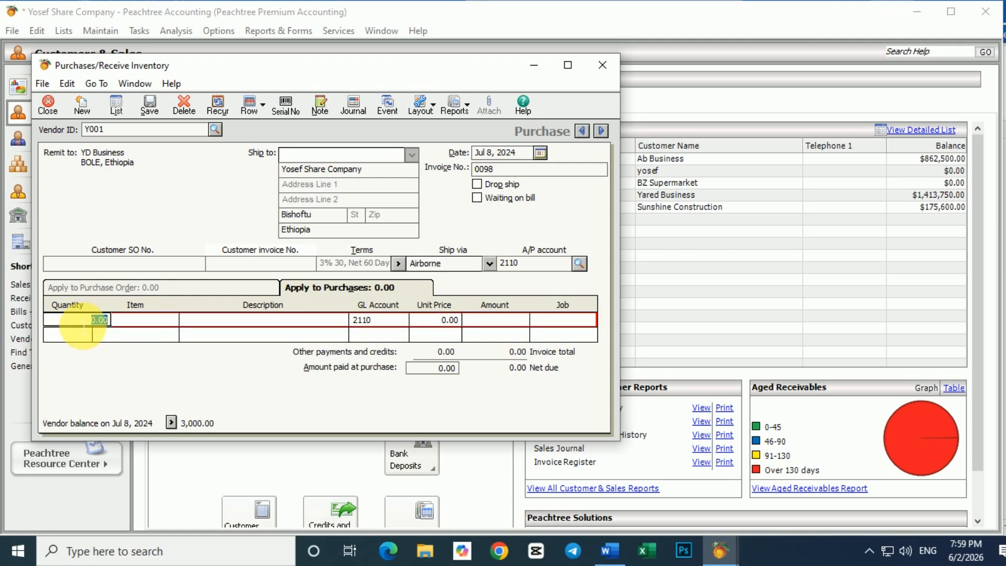
{"action": "type", "text": "400"}
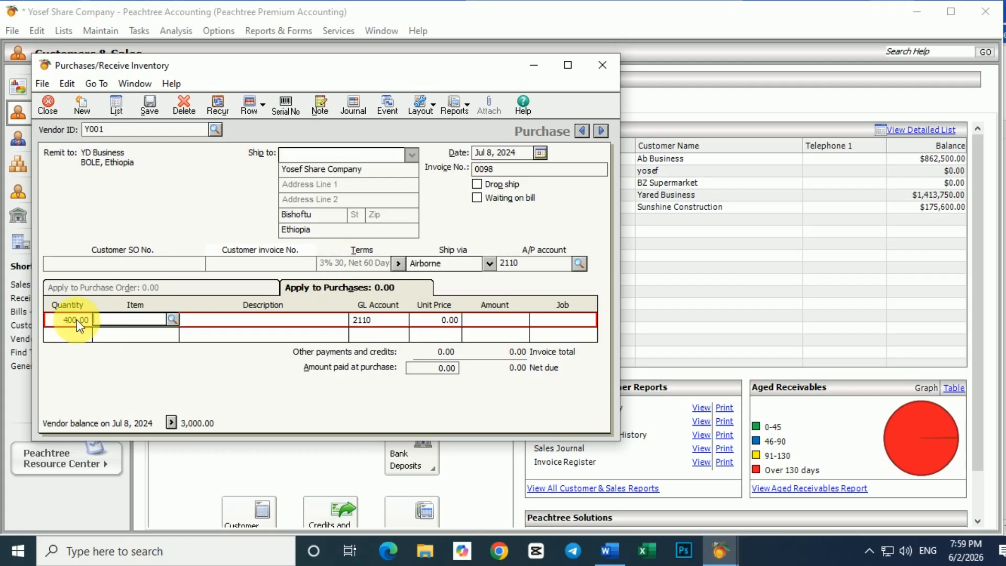
{"action": "key", "text": "Tab"}
{"action": "left_click", "coordinate": [173, 319]}
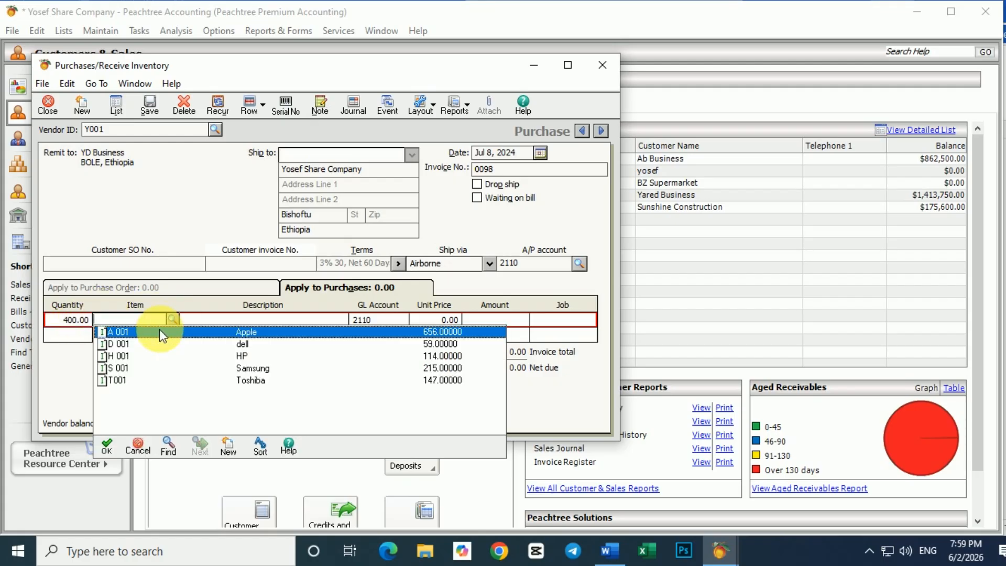
{"action": "double_click", "coordinate": [248, 356]}
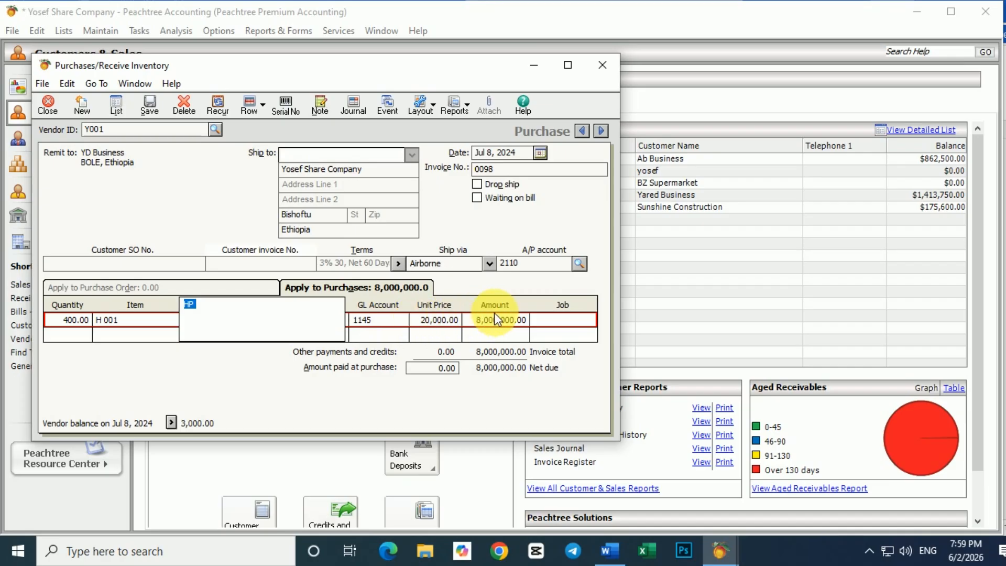
{"action": "left_click", "coordinate": [151, 104]}
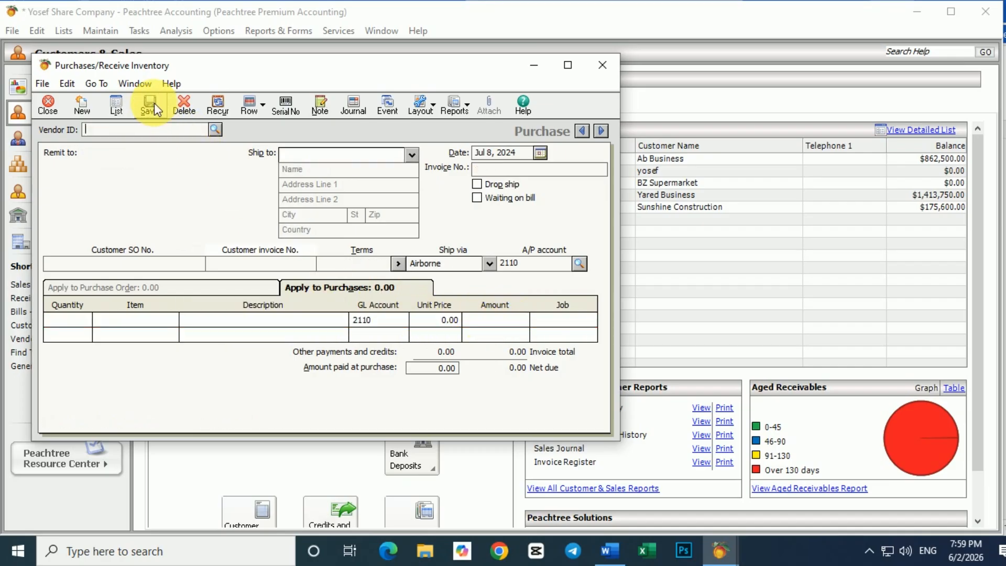
{"action": "left_click", "coordinate": [52, 105]}
Read item 9 in the Word document, then switch to the main Peachtree window and open a Payments entry
{"action": "key", "text": "alt+Tab"}
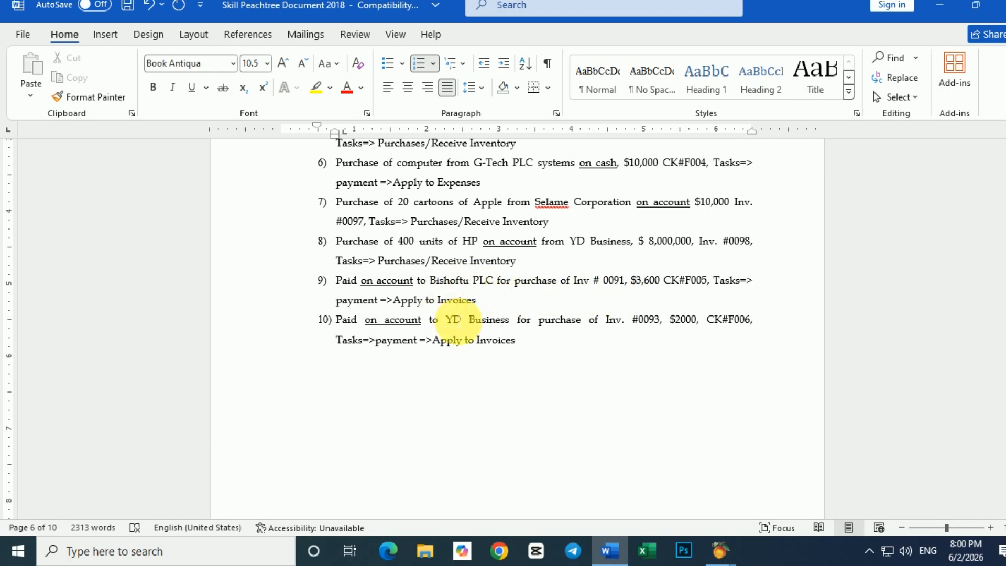
{"action": "left_click", "coordinate": [719, 552]}
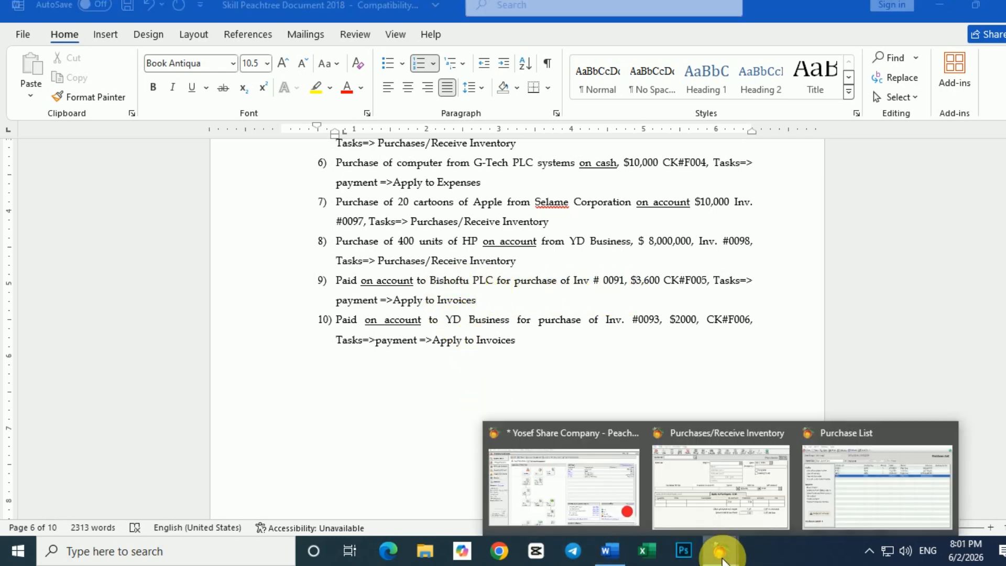
{"action": "left_click", "coordinate": [611, 482]}
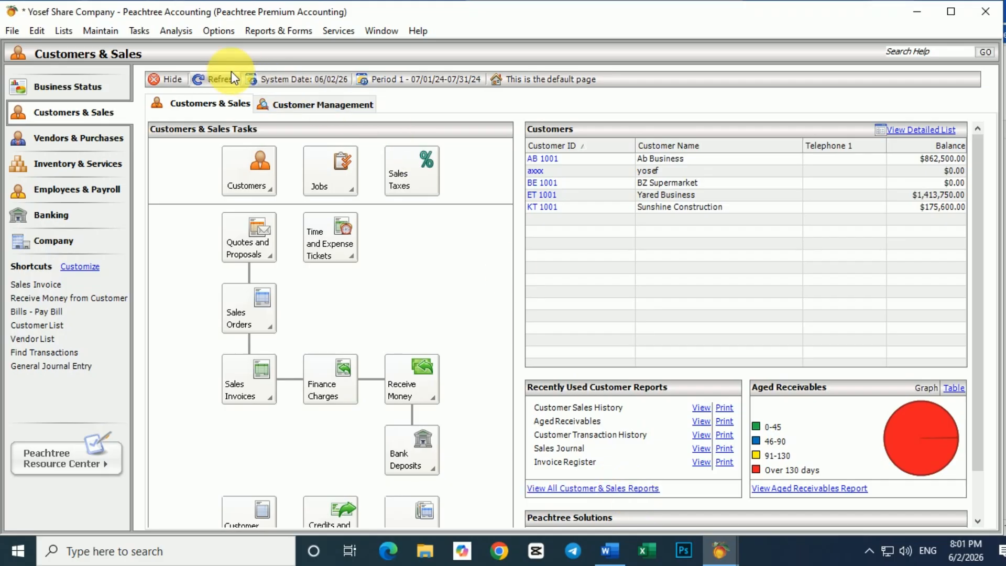
{"action": "left_click", "coordinate": [142, 31]}
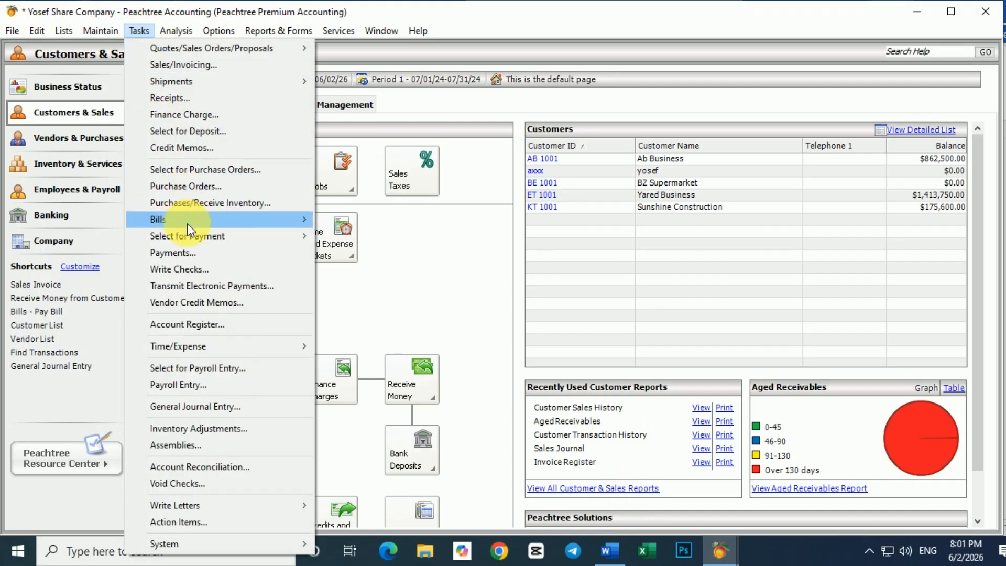
{"action": "left_click", "coordinate": [190, 248]}
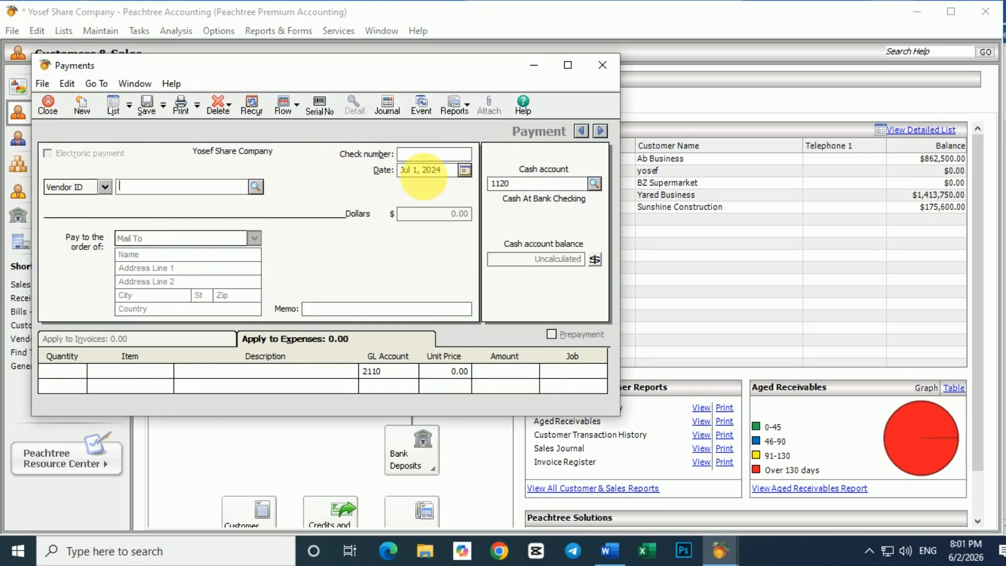
Enter check number f005 for the payment and set its date to Jul 9, 2024
{"action": "left_click", "coordinate": [435, 156]}
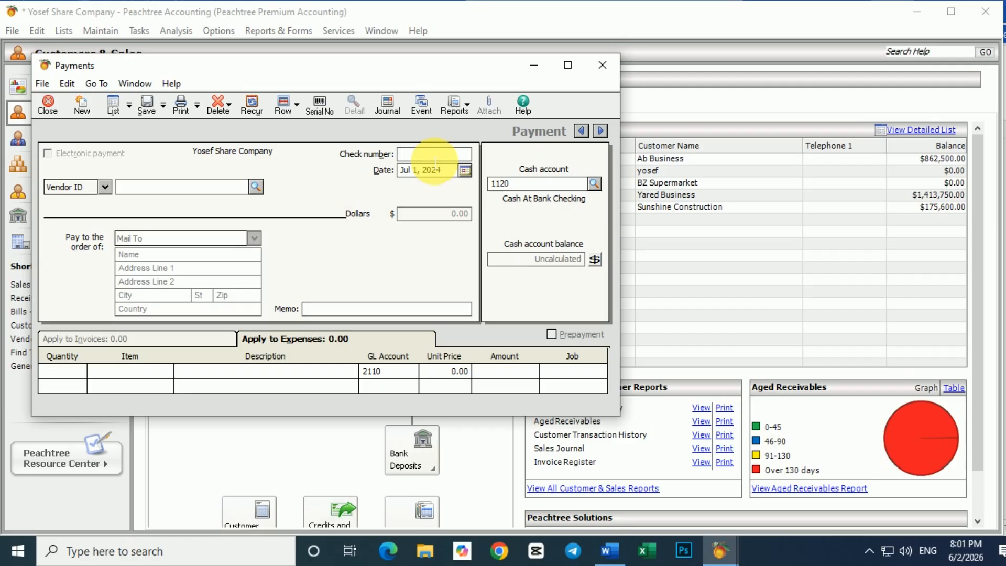
{"action": "type", "text": "f"}
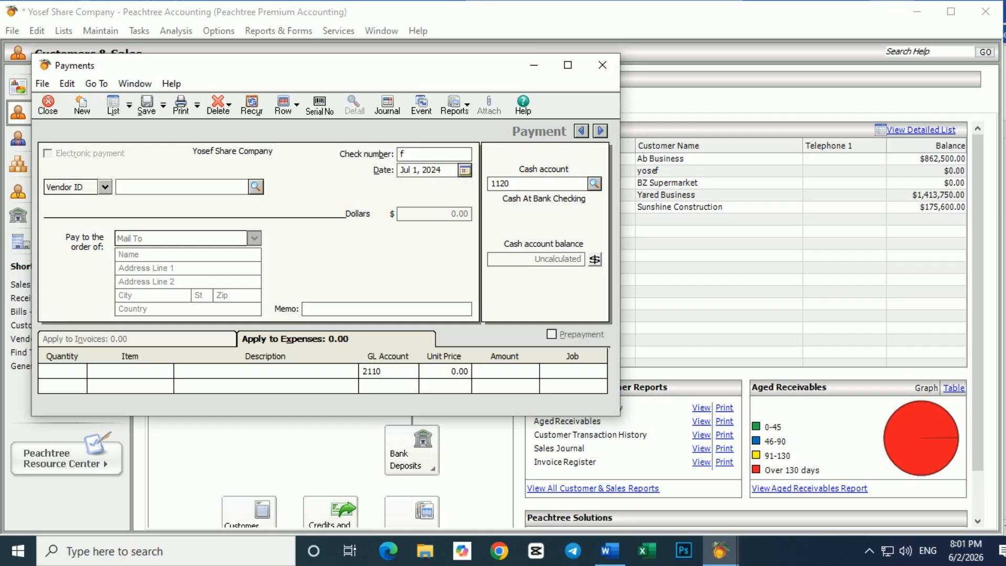
{"action": "type", "text": "005"}
{"action": "left_click", "coordinate": [465, 171]}
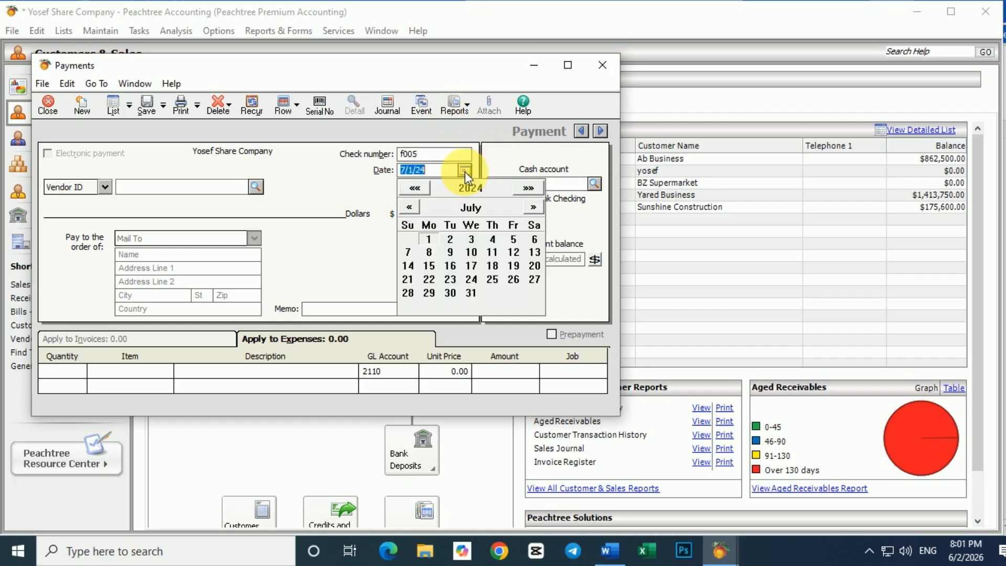
{"action": "left_click", "coordinate": [449, 253]}
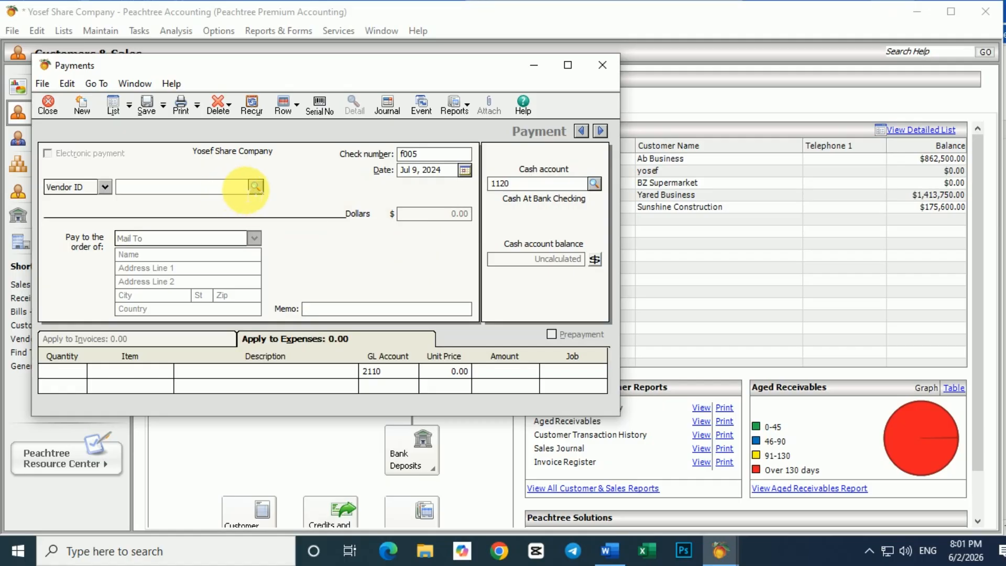
Assign vendor B 001 (BISHOFTU PLC) to the payment
{"action": "left_click", "coordinate": [256, 187]}
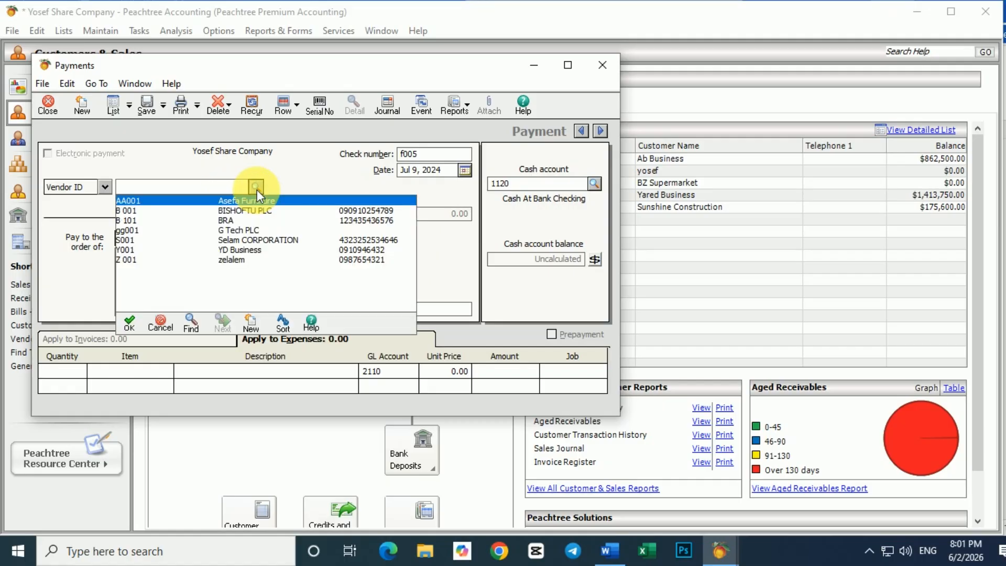
{"action": "left_click", "coordinate": [256, 187]}
{"action": "left_click", "coordinate": [256, 187]}
{"action": "left_click", "coordinate": [256, 187]}
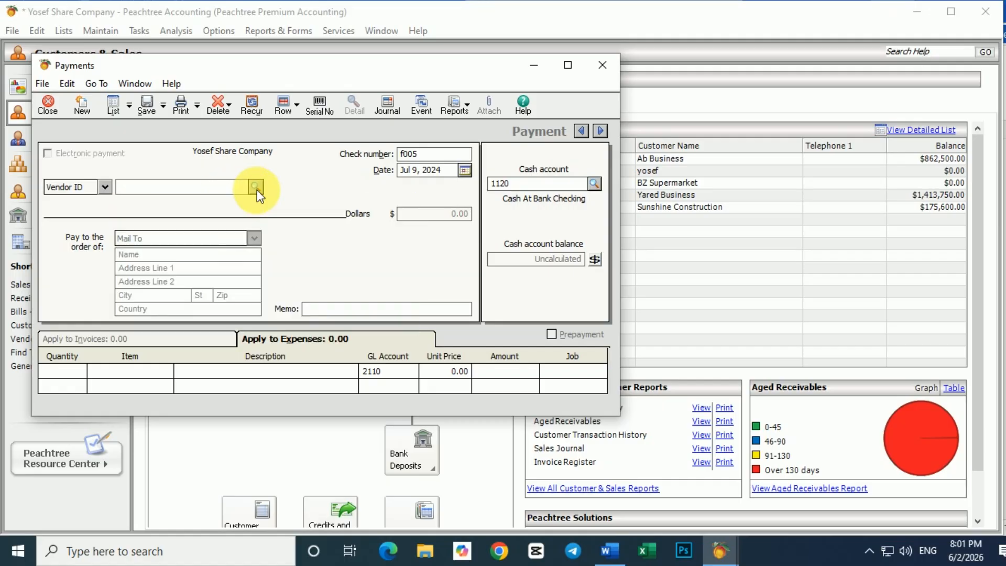
{"action": "left_click", "coordinate": [256, 187]}
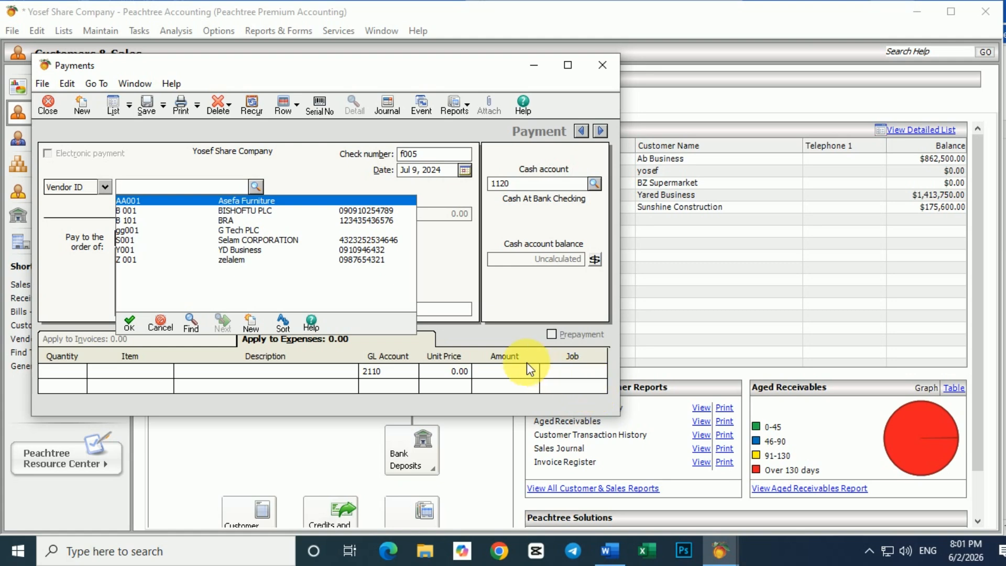
{"action": "double_click", "coordinate": [237, 211]}
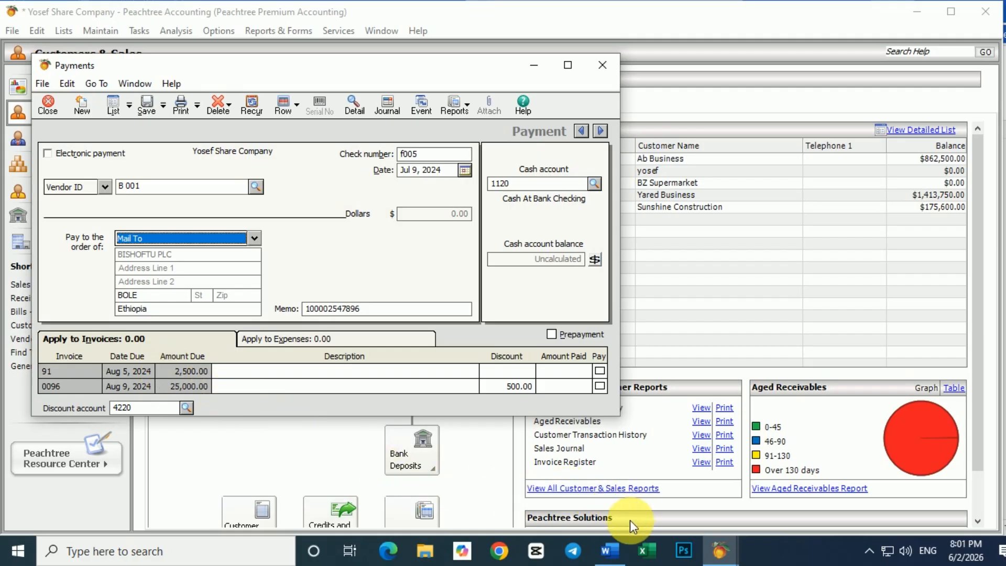
Check the invoice number of item 9 in the Word document, then return to the Peachtree Payments window
{"action": "left_click", "coordinate": [609, 550]}
{"action": "left_click", "coordinate": [608, 280]}
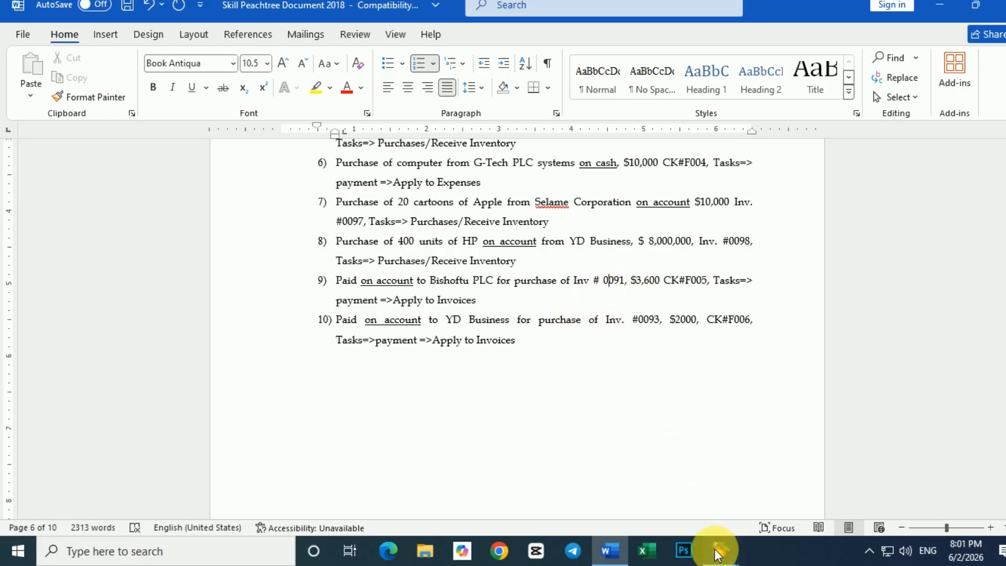
{"action": "mouse_move", "coordinate": [718, 547]}
{"action": "left_click", "coordinate": [909, 491]}
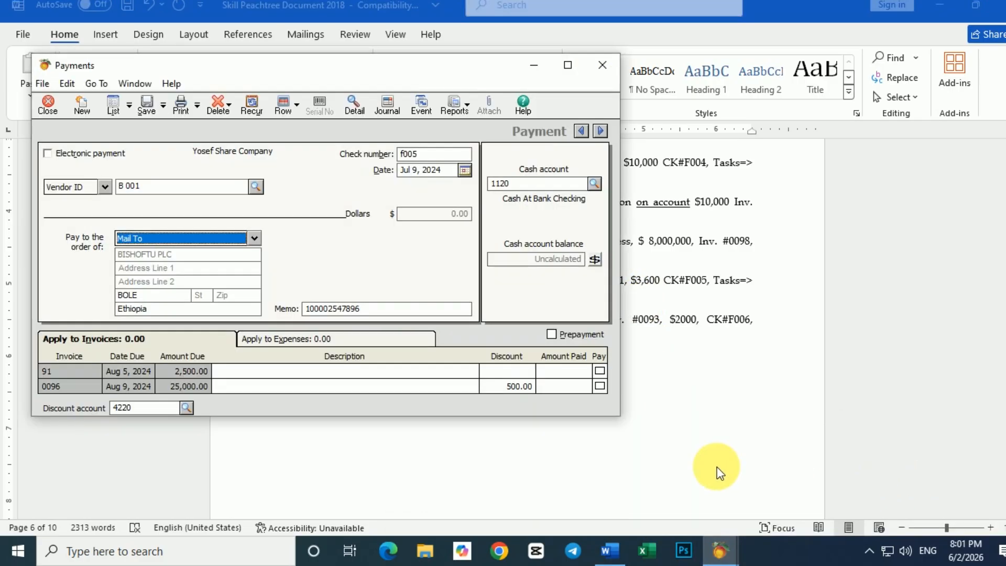
Mark invoice 91 as paid in full and save the payment
{"action": "left_click", "coordinate": [61, 372]}
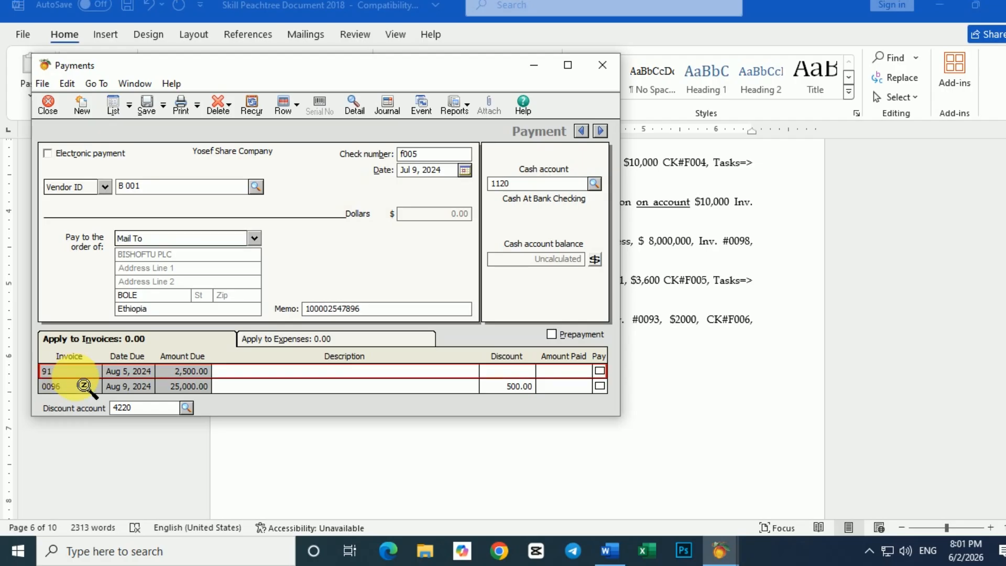
{"action": "left_click", "coordinate": [600, 371]}
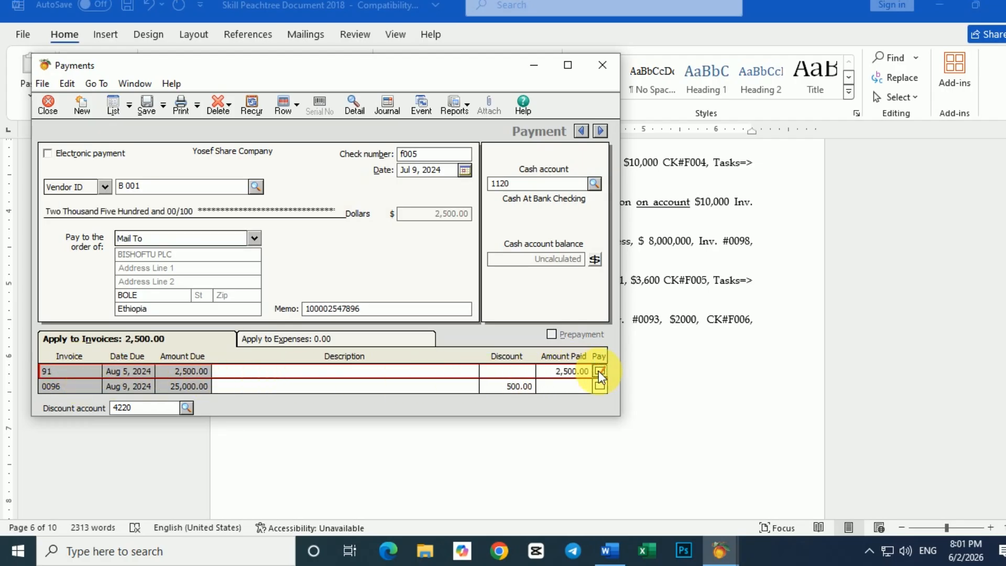
{"action": "left_click", "coordinate": [147, 107]}
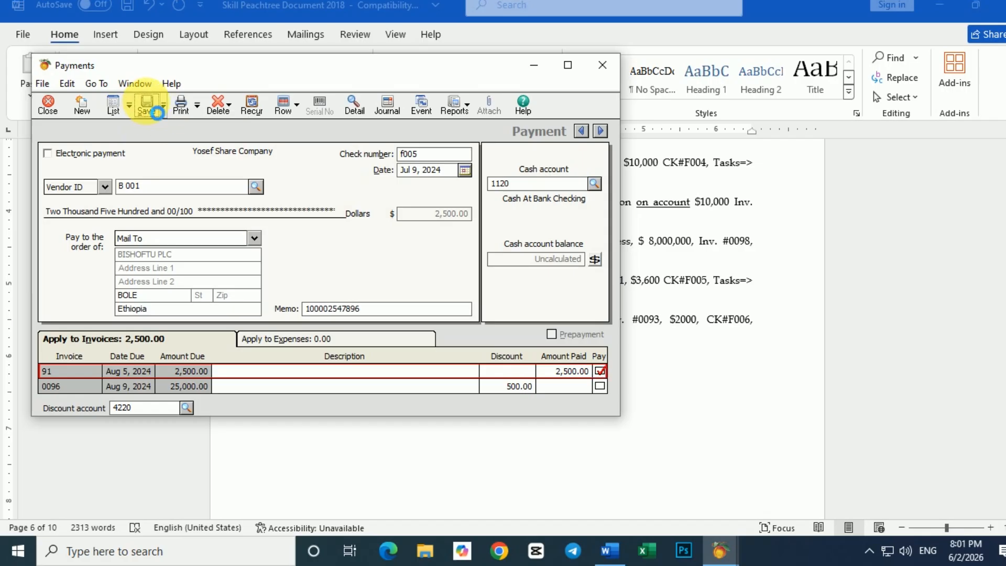
Close the Payments window, change item 9's invoice number to 91 in the Word document, and save the document
{"action": "left_click", "coordinate": [53, 103]}
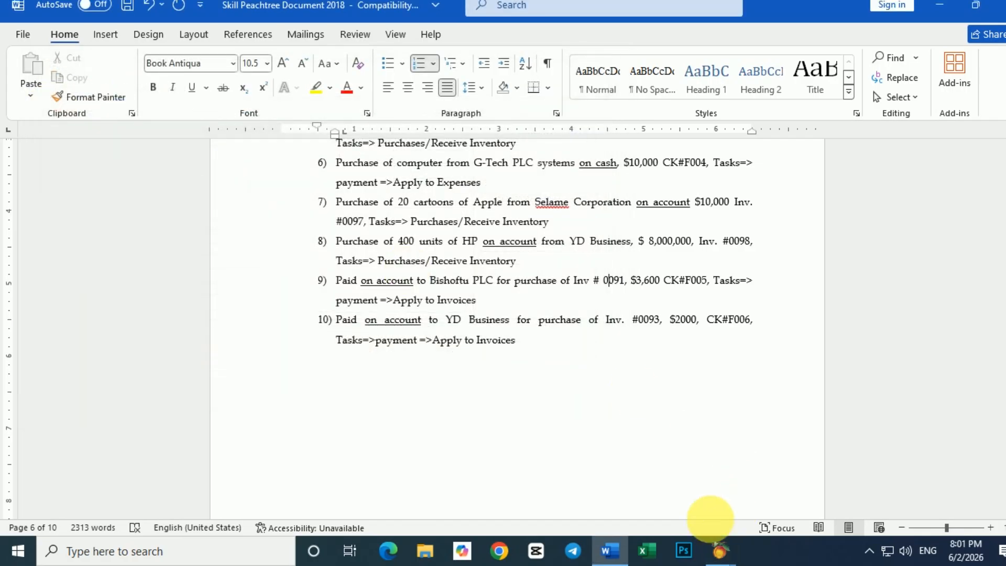
{"action": "left_click", "coordinate": [610, 552]}
{"action": "left_click", "coordinate": [610, 554]}
{"action": "left_click", "coordinate": [127, 8]}
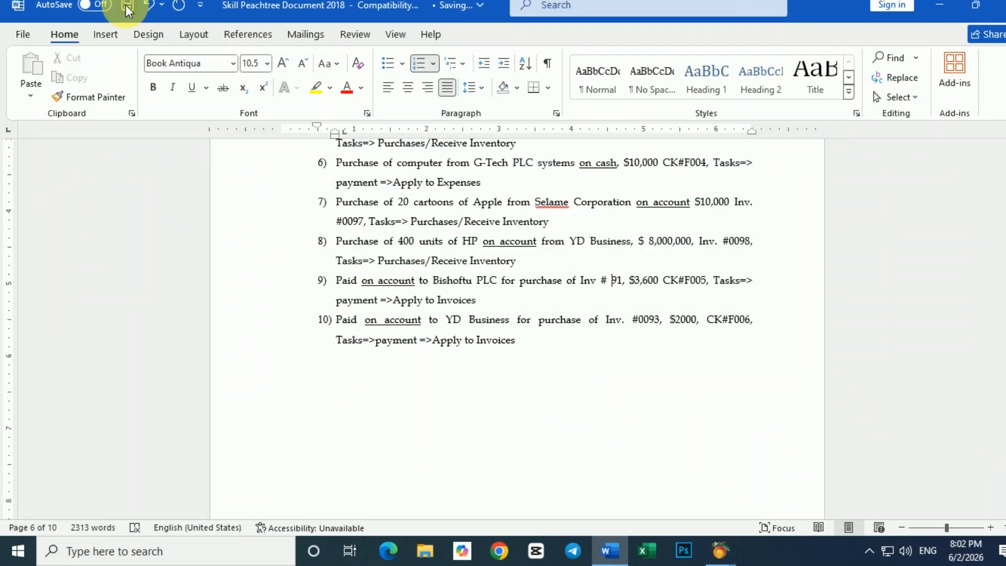
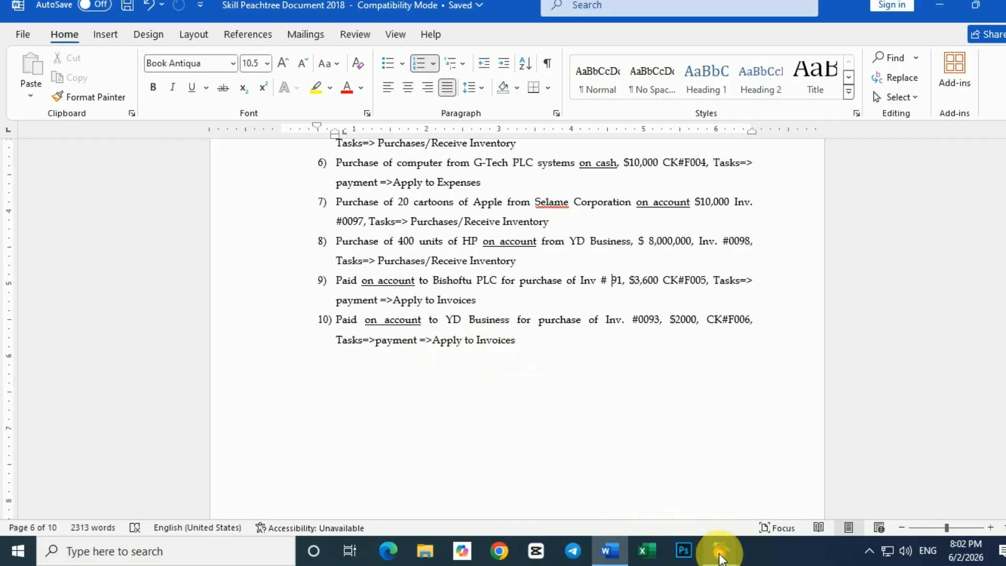
Switch to the main Peachtree window and start a new payment with check number f006
{"action": "mouse_move", "coordinate": [721, 557]}
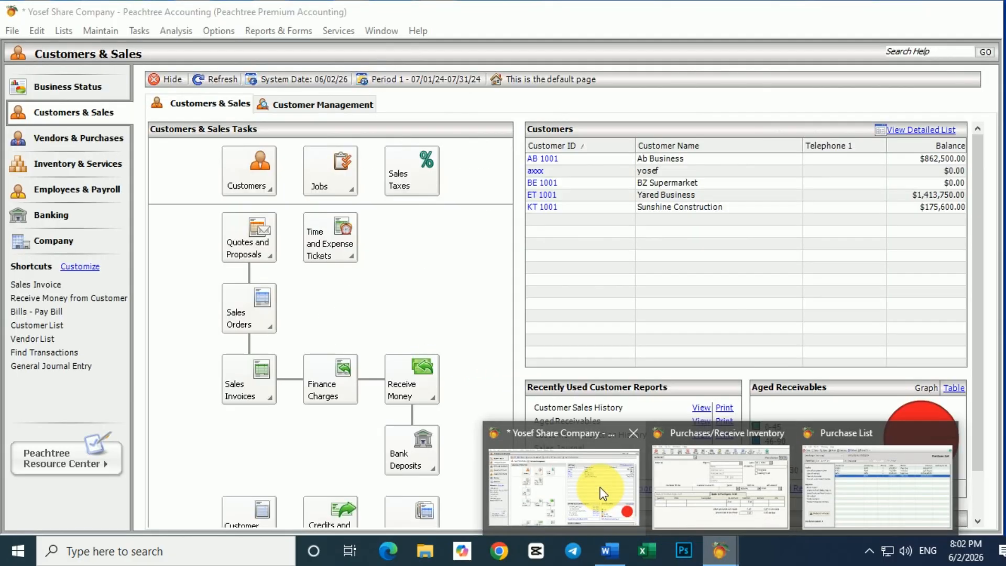
{"action": "left_click", "coordinate": [599, 486]}
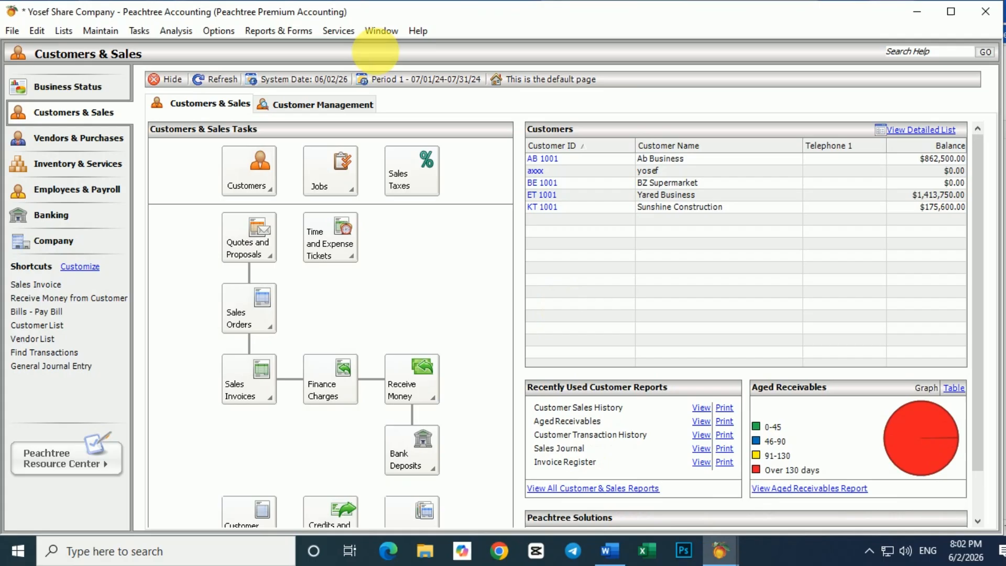
{"action": "left_click", "coordinate": [149, 31]}
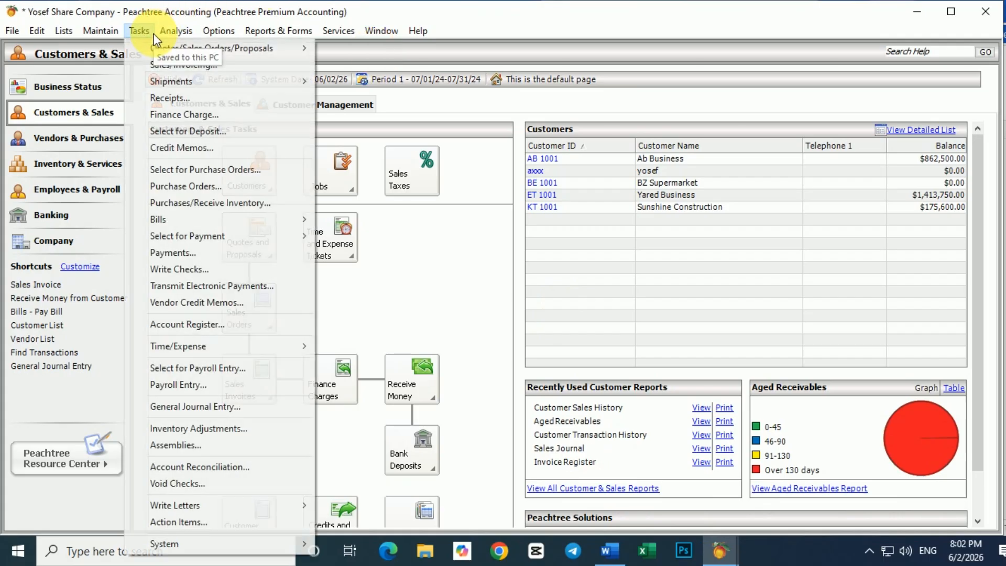
{"action": "left_click", "coordinate": [197, 252]}
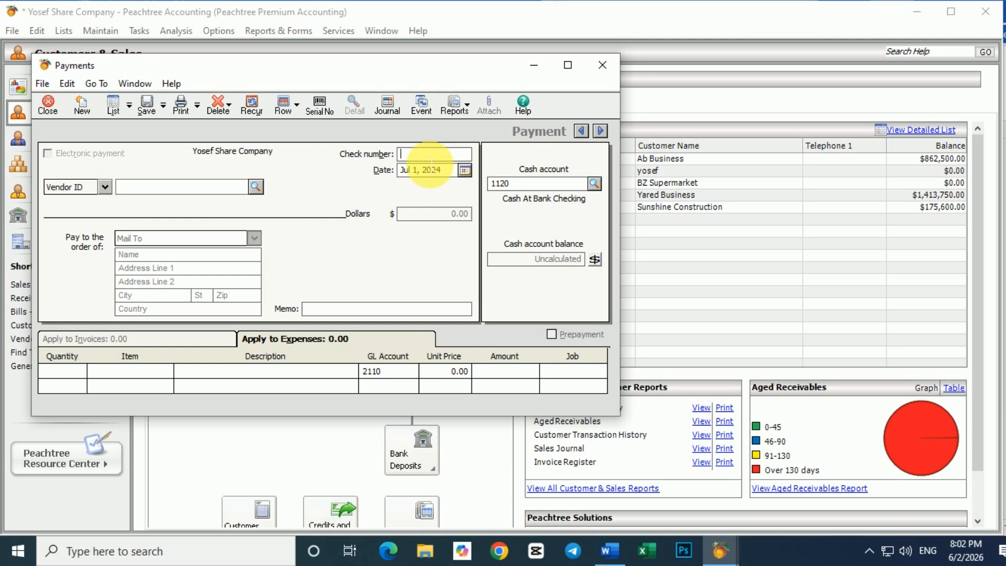
{"action": "type", "text": "f006"}
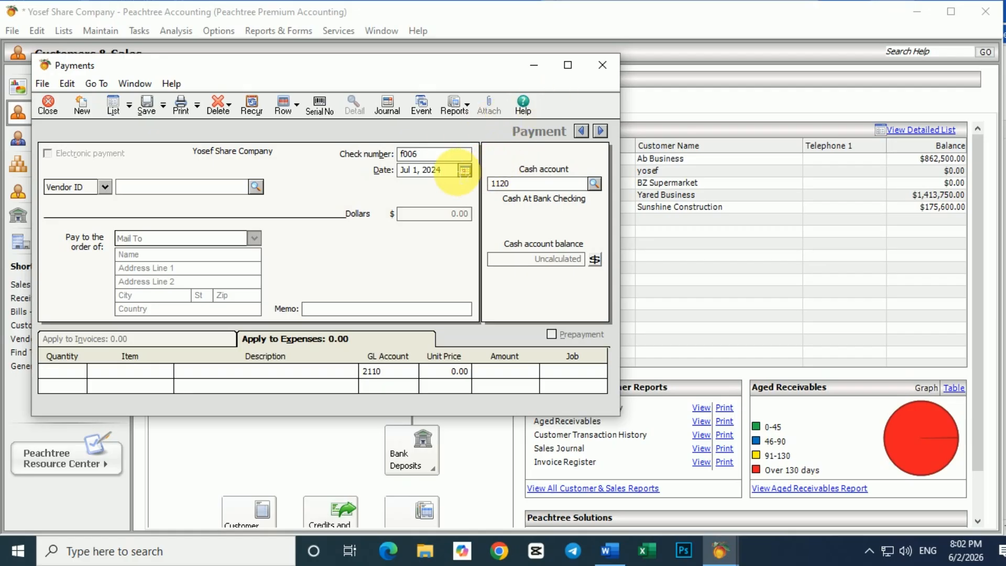
Date the payment Jul 10, 2024 and assign it to vendor Y001 (YD Business)
{"action": "left_click", "coordinate": [464, 171]}
{"action": "left_click", "coordinate": [465, 172]}
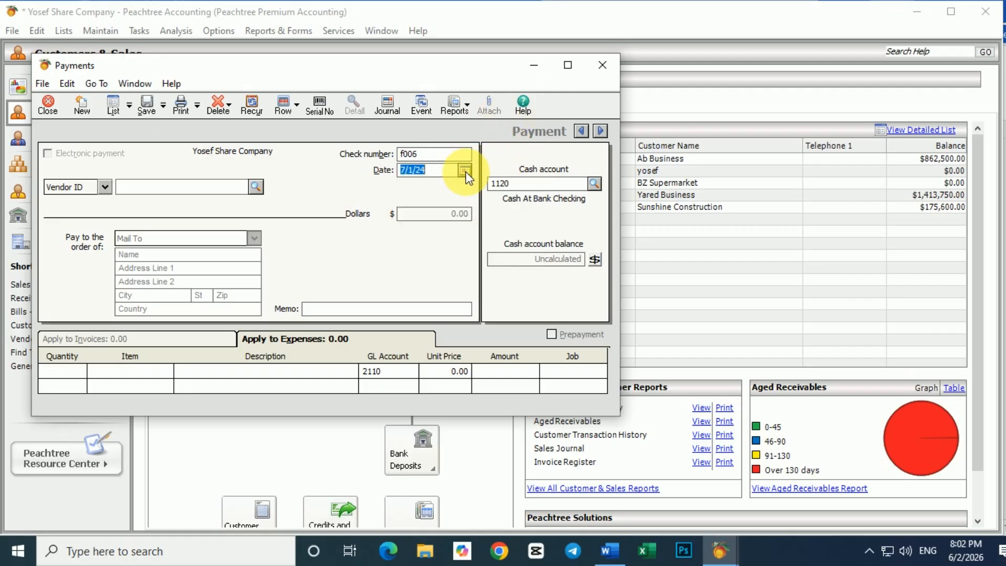
{"action": "left_click", "coordinate": [464, 172]}
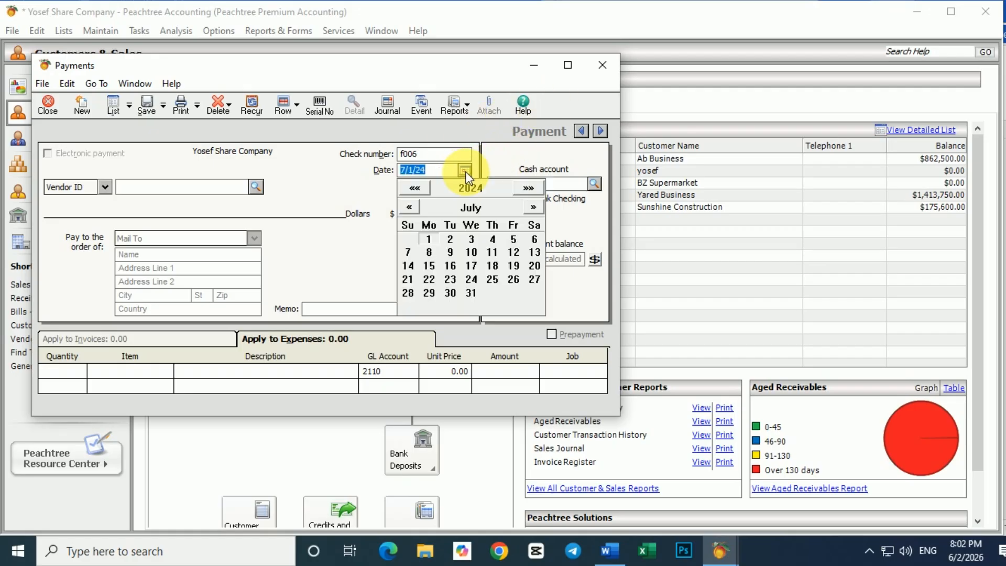
{"action": "left_click", "coordinate": [470, 252]}
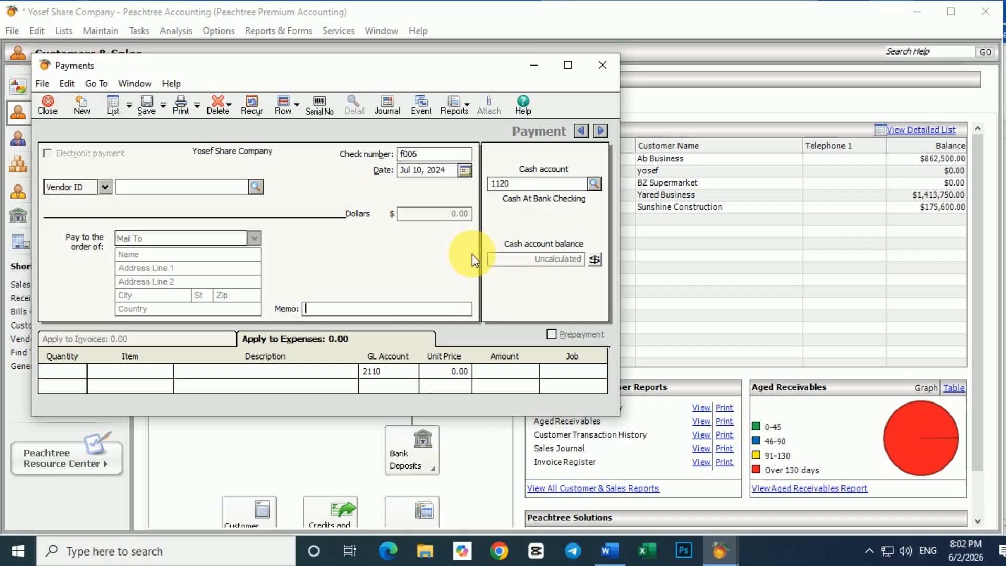
{"action": "left_click", "coordinate": [254, 186]}
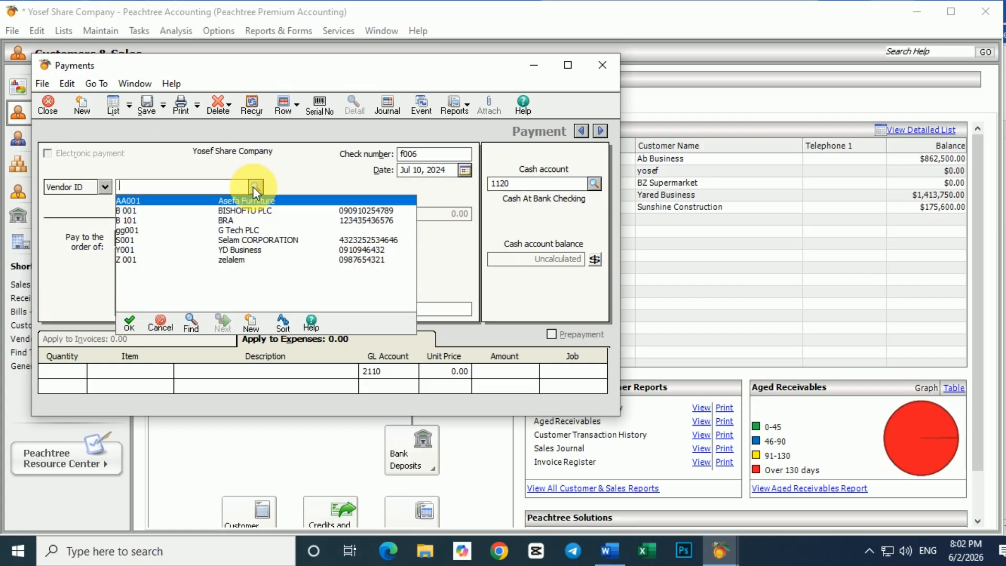
{"action": "double_click", "coordinate": [241, 250]}
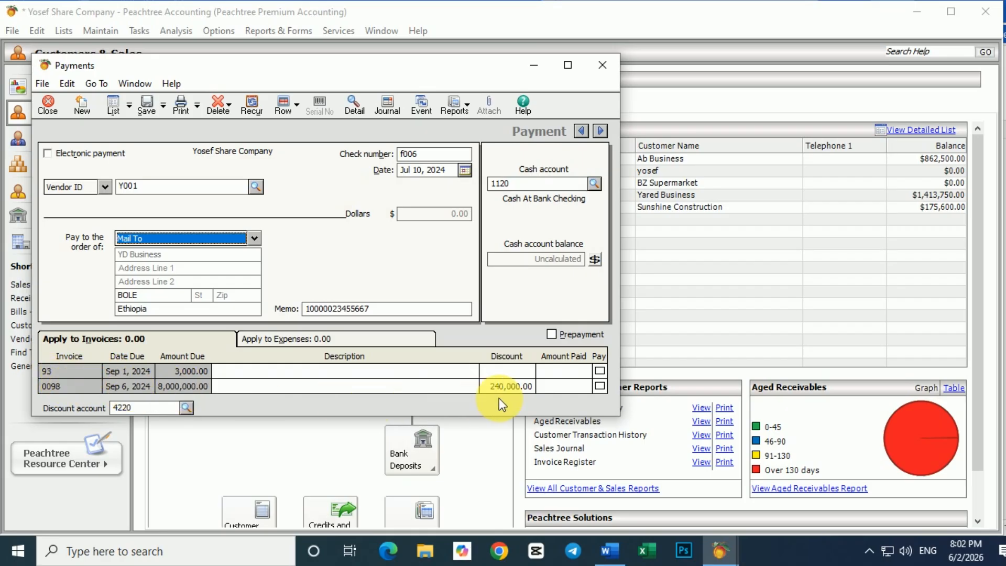
Mark YD Business invoice 93 as paid in full, save the payment, and close the Payments window
{"action": "left_click", "coordinate": [598, 373]}
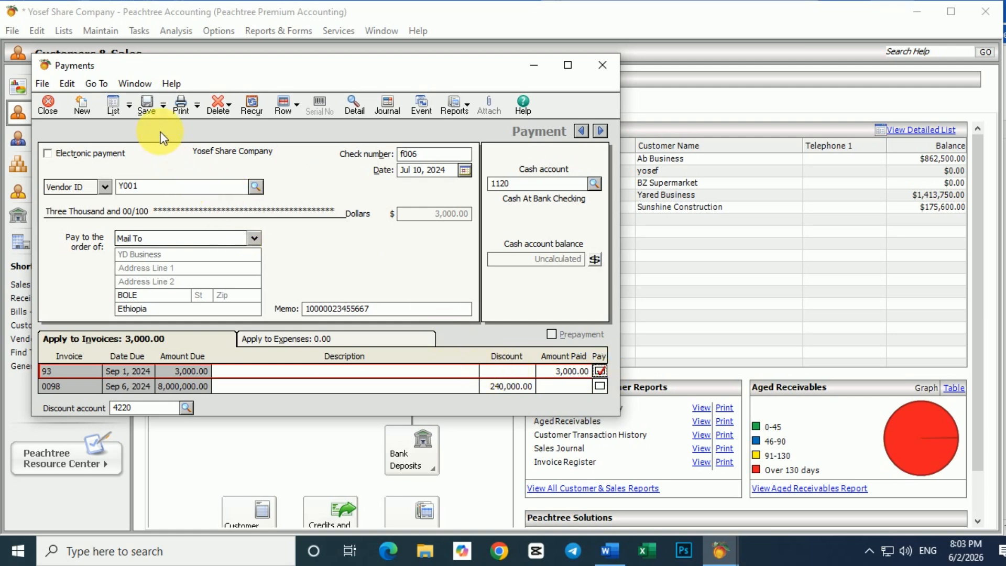
{"action": "left_click", "coordinate": [157, 113]}
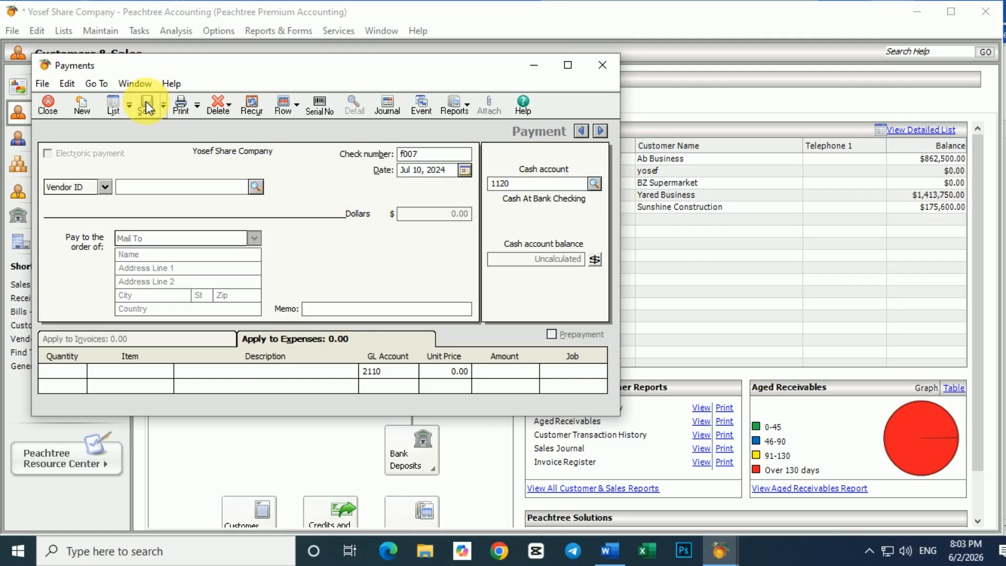
{"action": "left_click", "coordinate": [601, 67]}
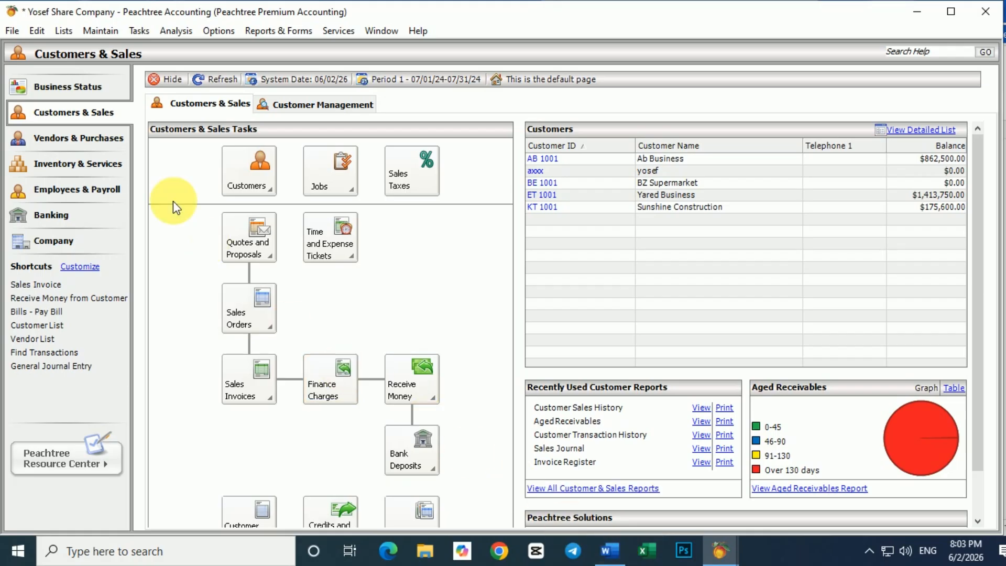
Start a local company backup and name the backup file "Yosef Share Company- Cash Purcas And Credit Purchase"
{"action": "left_click", "coordinate": [13, 31]}
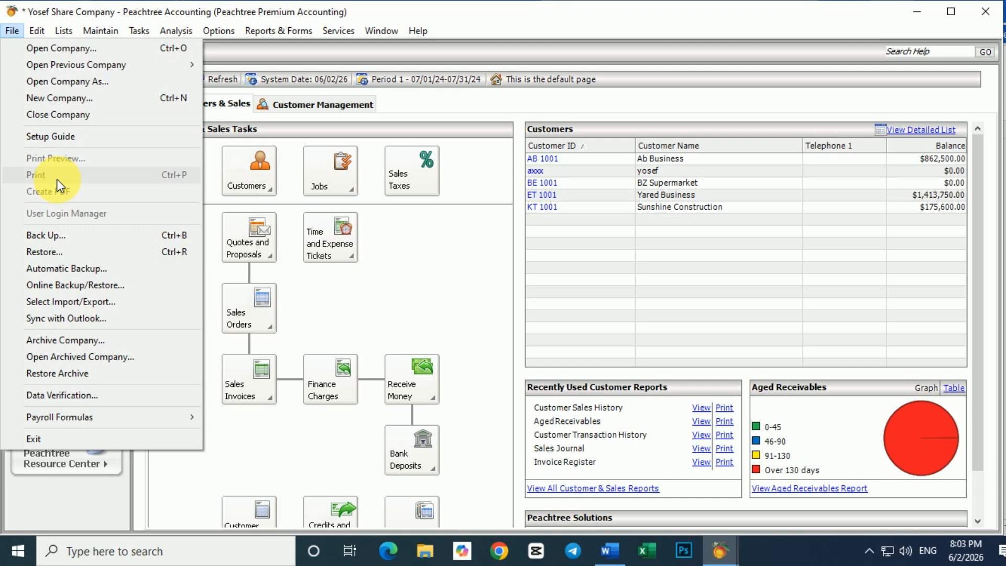
{"action": "left_click", "coordinate": [60, 234]}
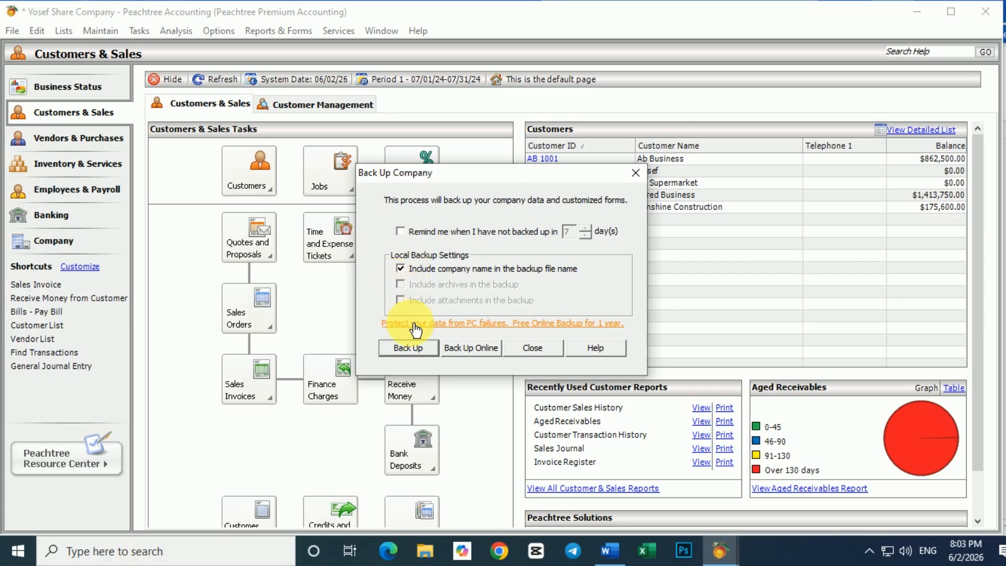
{"action": "left_click", "coordinate": [411, 348]}
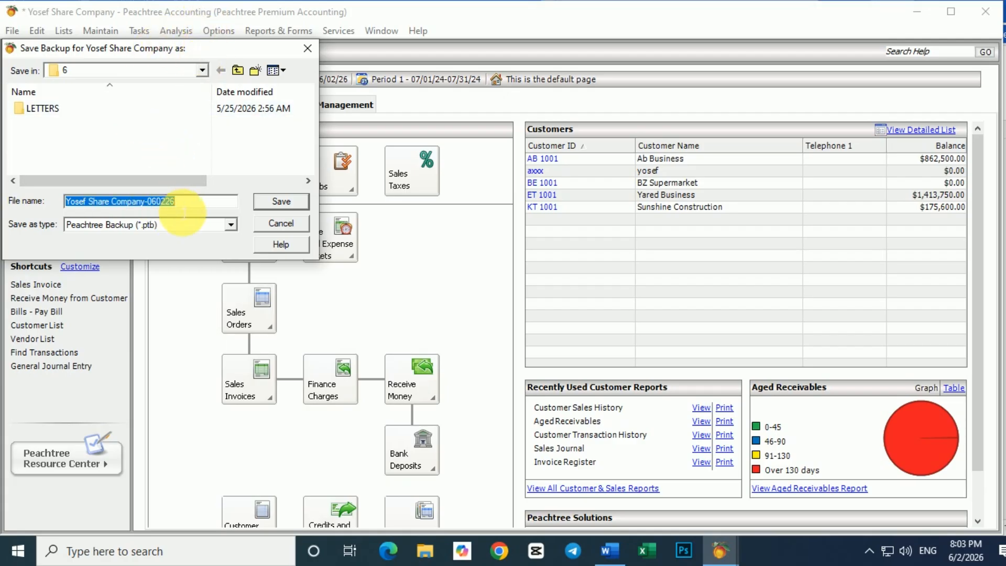
{"action": "mouse_move", "coordinate": [954, 561]}
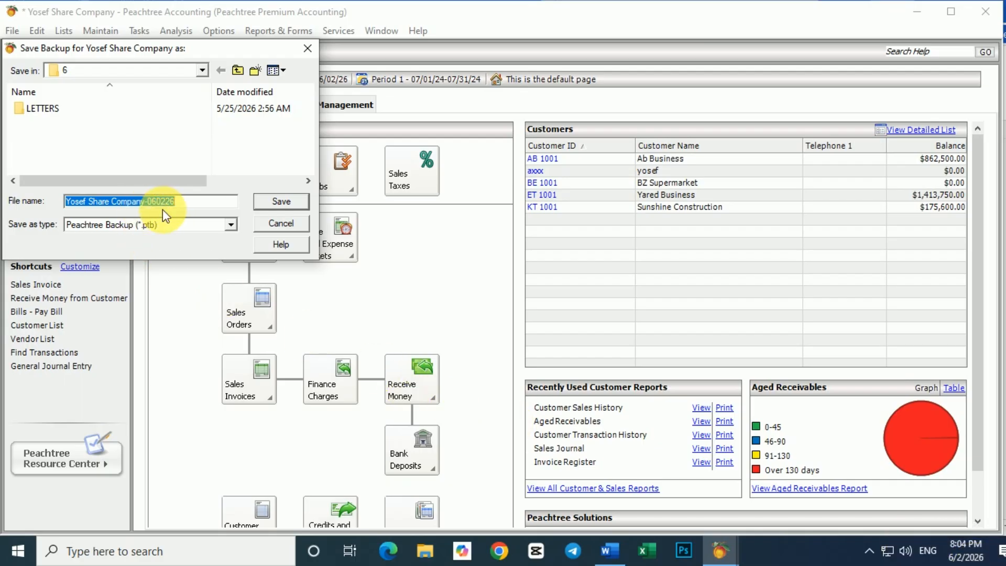
{"action": "left_click", "coordinate": [199, 204]}
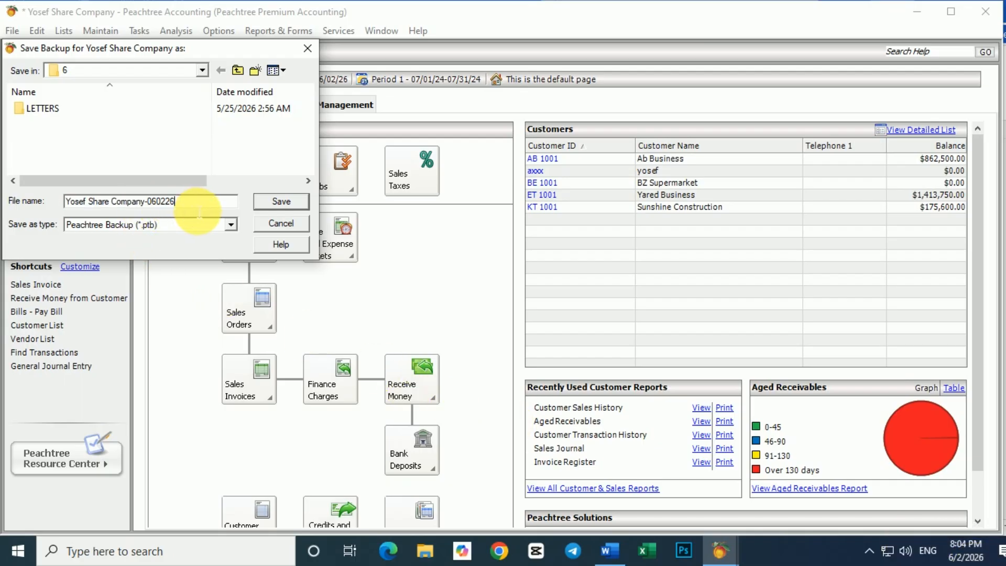
{"action": "key", "text": "BackSpace"}
{"action": "key", "text": "BackSpace"}
{"action": "key", "text": "BackSpace"}
{"action": "key", "text": "BackSpace"}
{"action": "key", "text": "BackSpace"}
{"action": "key", "text": "BackSpace"}
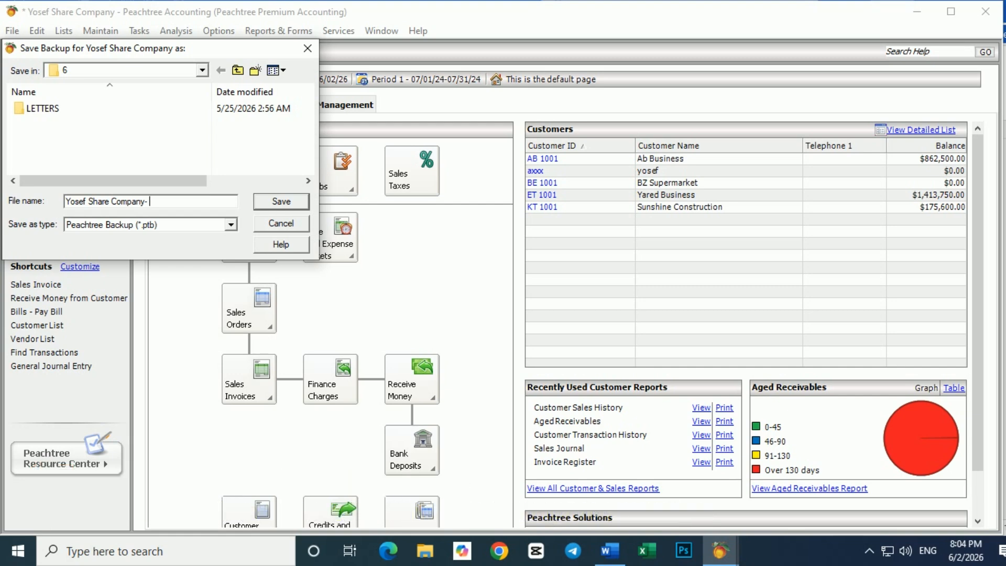
{"action": "type", "text": "Cash Purcas And Credit Purchase"}
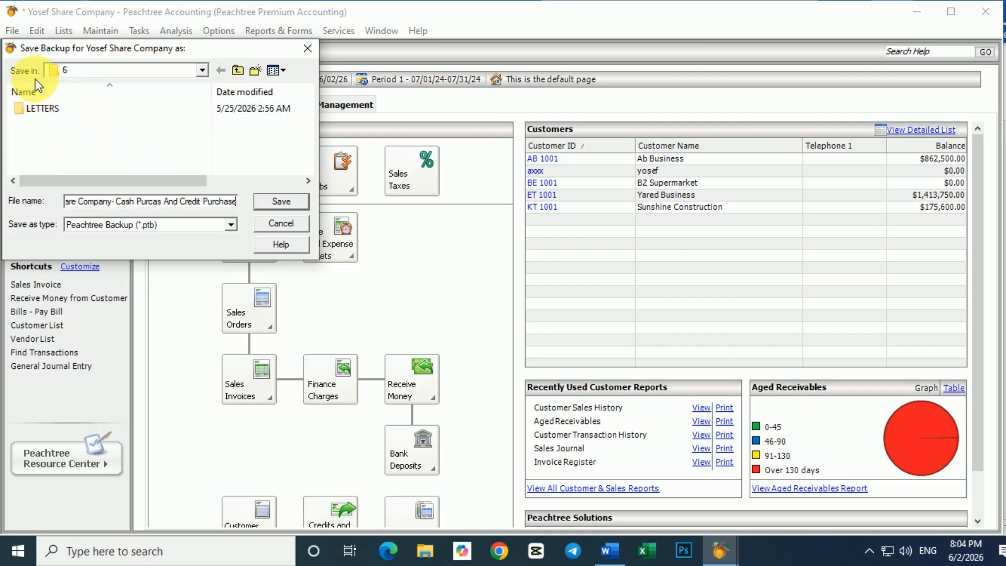
Choose the Desktop as the backup location, save the file, and confirm the backup
{"action": "left_click", "coordinate": [202, 70]}
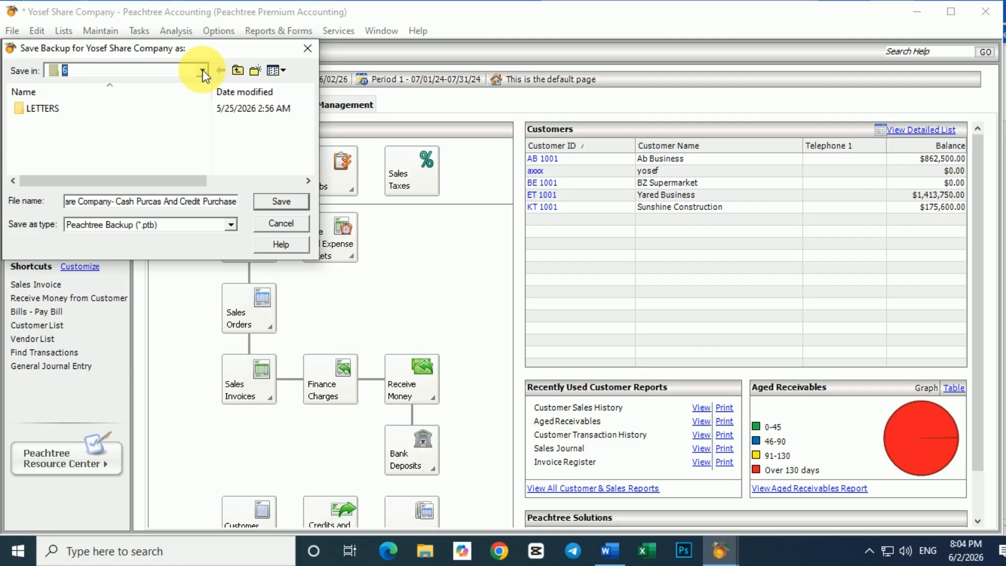
{"action": "left_click", "coordinate": [202, 70]}
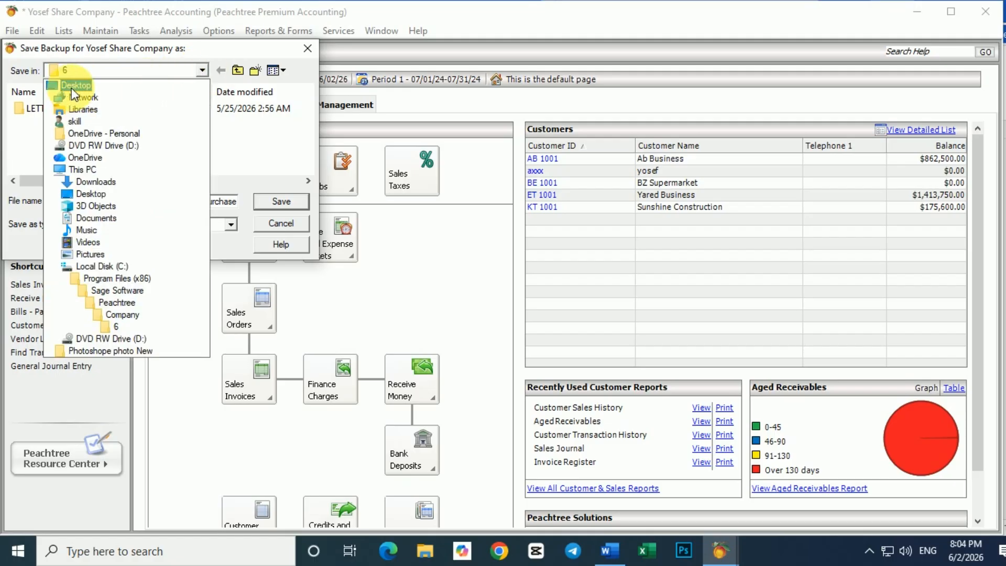
{"action": "left_click", "coordinate": [72, 89]}
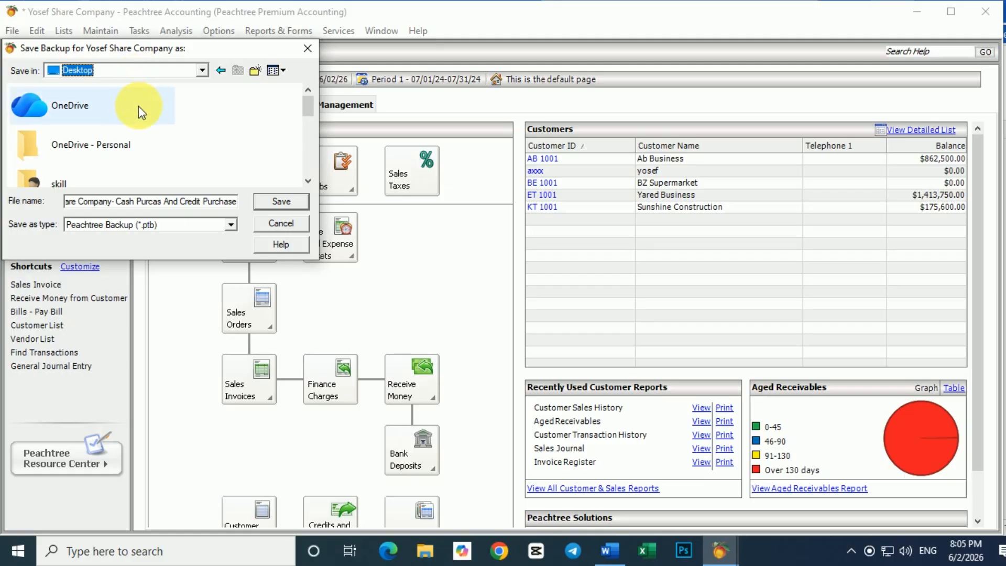
{"action": "left_click", "coordinate": [281, 201]}
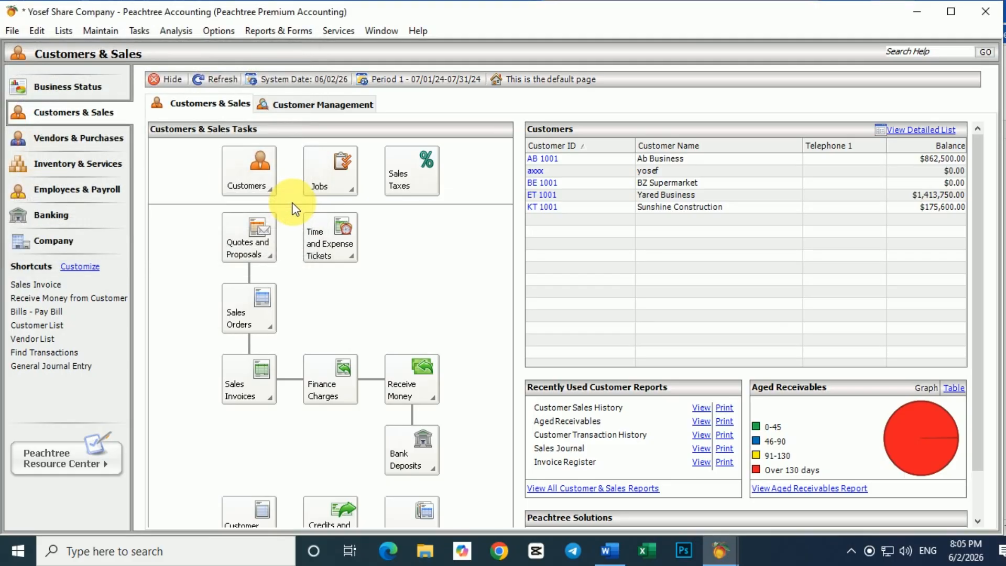
{"action": "left_click", "coordinate": [552, 310]}
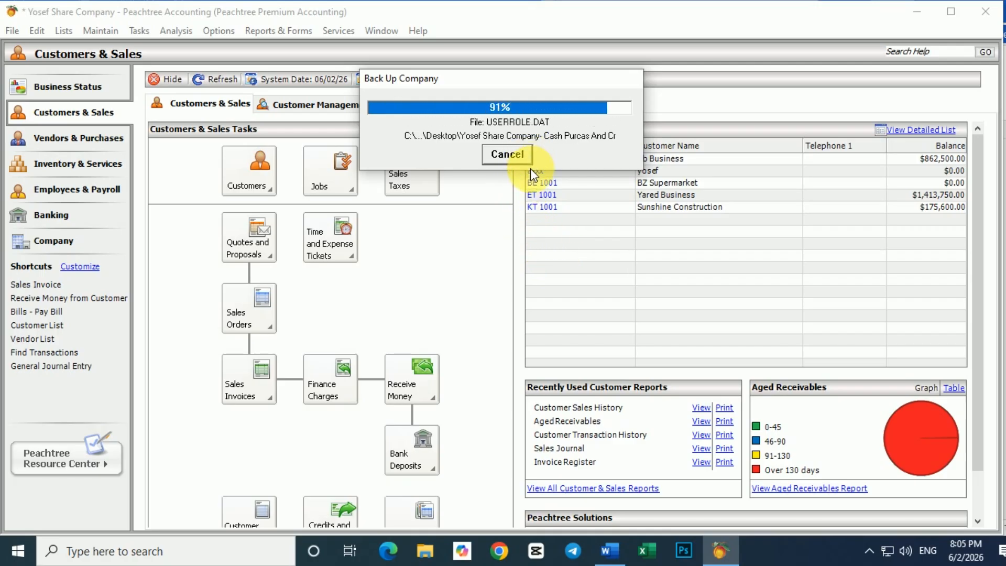
Minimize the Peachtree and Word windows, refresh the desktop, and check for the saved backup file
{"action": "left_click", "coordinate": [915, 11]}
{"action": "left_click", "coordinate": [939, 3]}
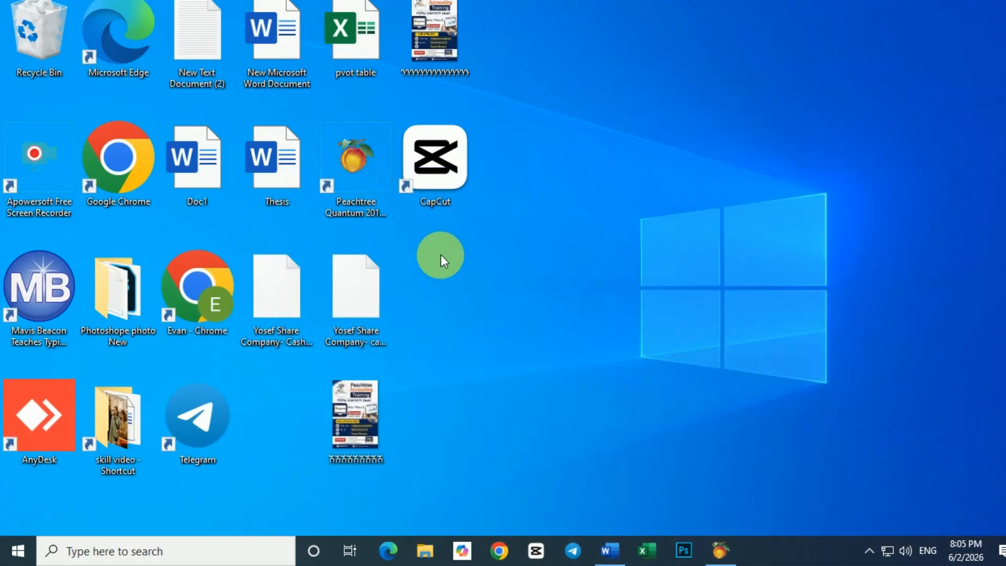
{"action": "right_click", "coordinate": [649, 231]}
{"action": "left_click", "coordinate": [680, 274]}
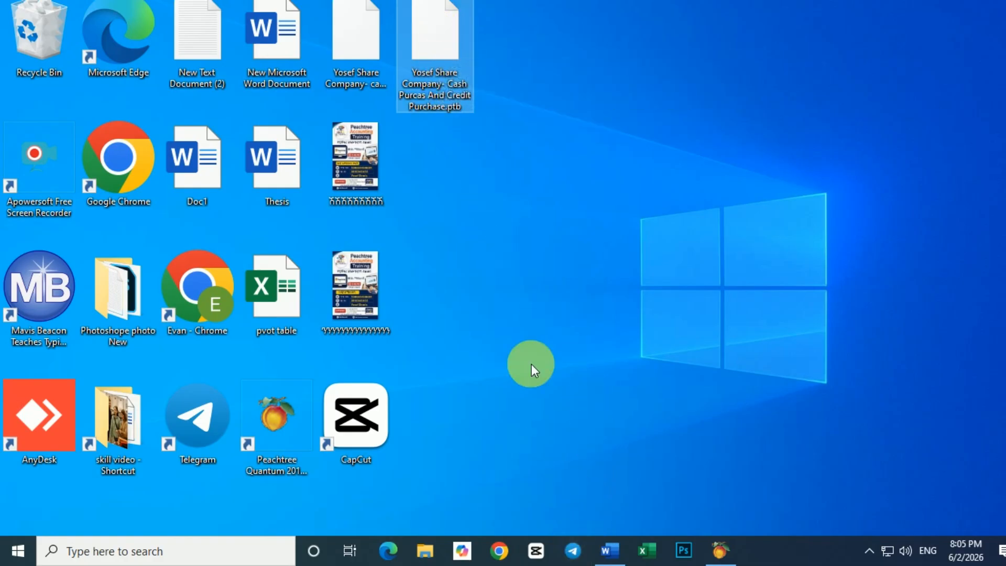
{"action": "right_click", "coordinate": [476, 162]}
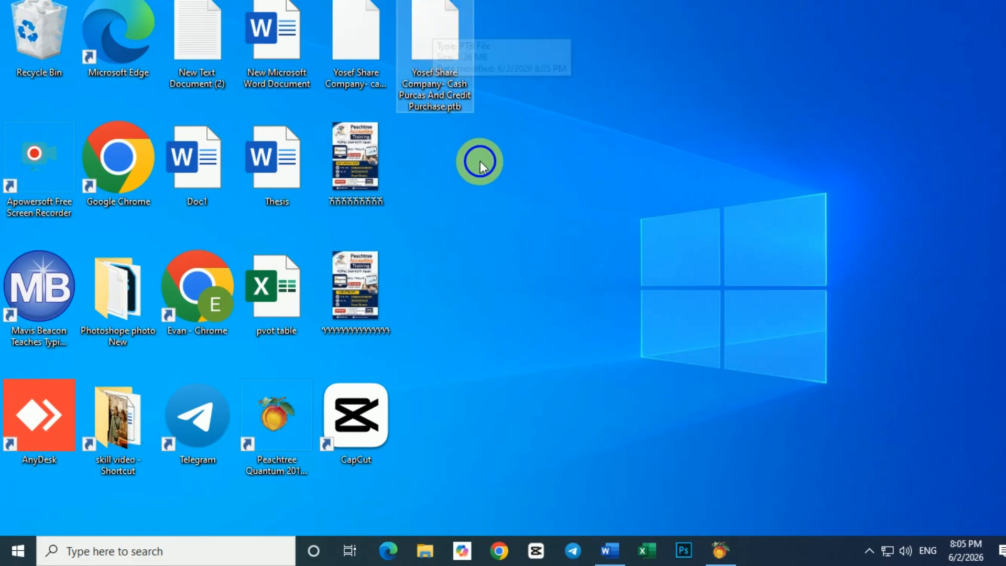
{"action": "left_click", "coordinate": [533, 208]}
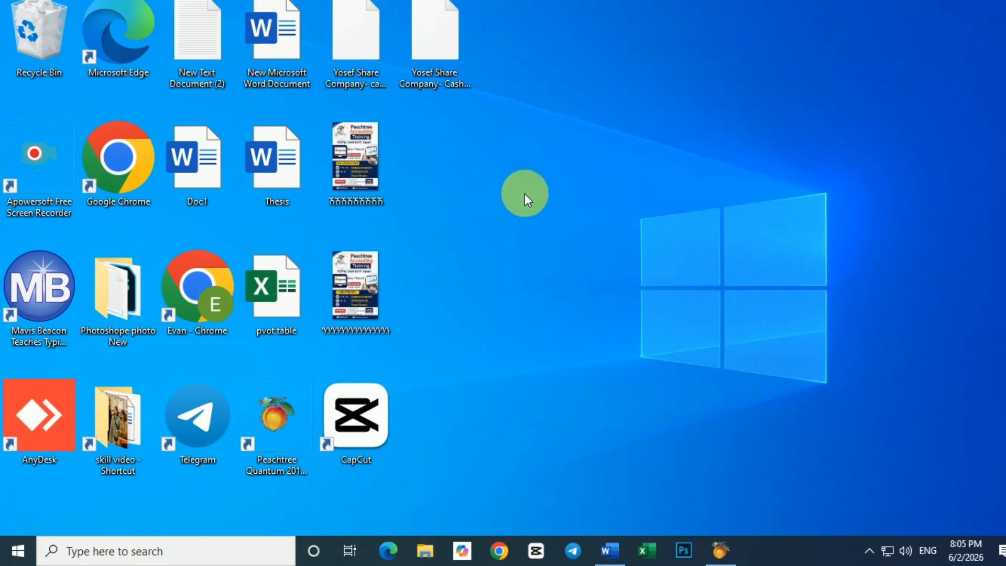
{"action": "right_click", "coordinate": [523, 197]}
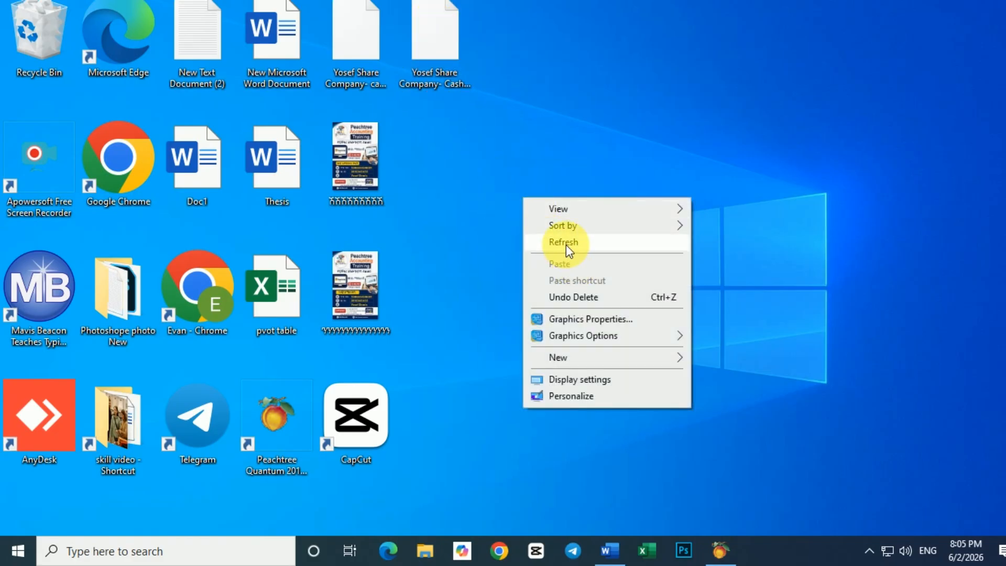
{"action": "left_click", "coordinate": [566, 244]}
Return to the Word document and view the exercise page that follows item 10
{"action": "left_click", "coordinate": [607, 550]}
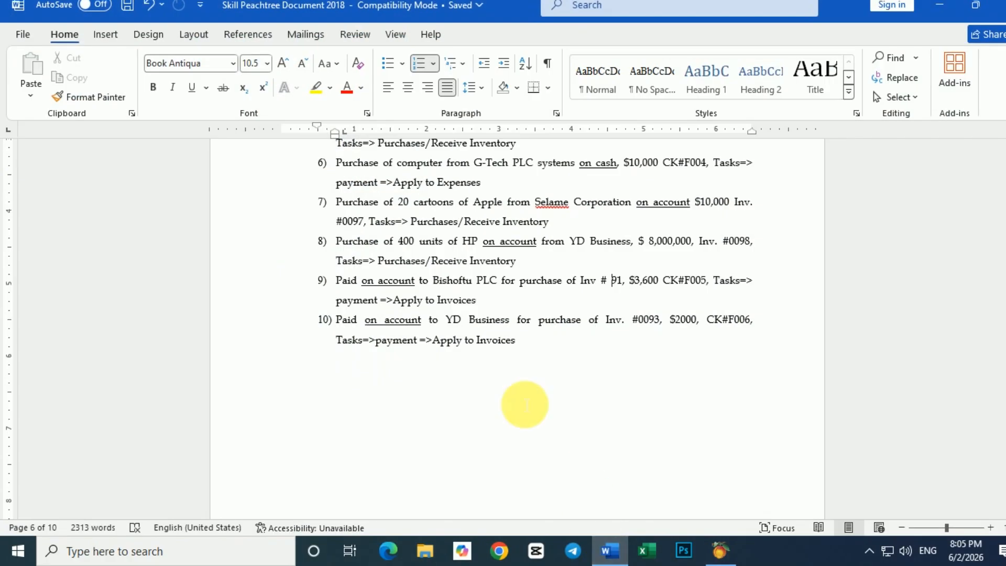
{"action": "scroll", "coordinate": [478, 347], "scroll_direction": "down", "scroll_amount": 5}
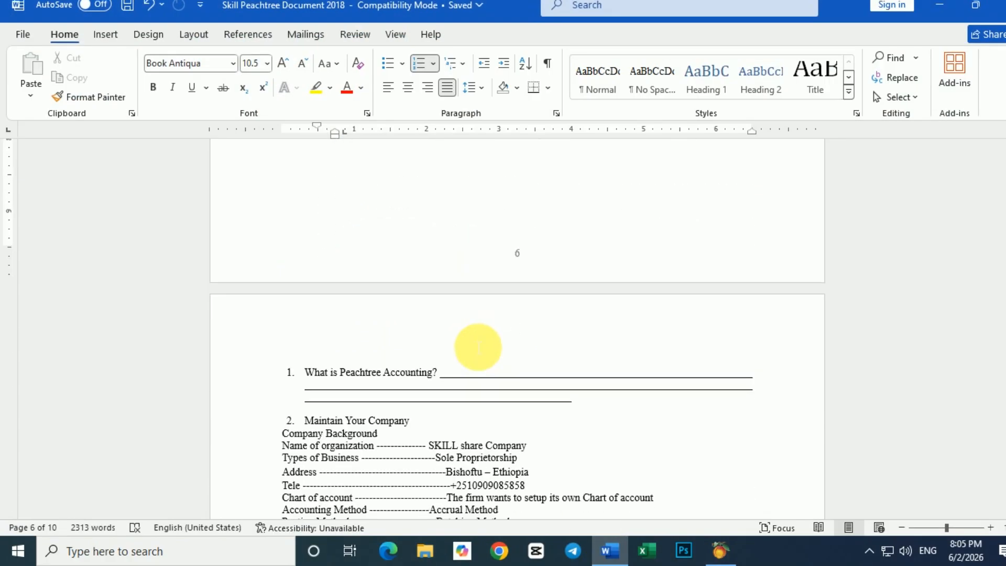
Review the exercise's company background and chart of accounts table in items 2 and 3 of the Word document
{"action": "scroll", "coordinate": [478, 347], "scroll_direction": "down", "scroll_amount": 3}
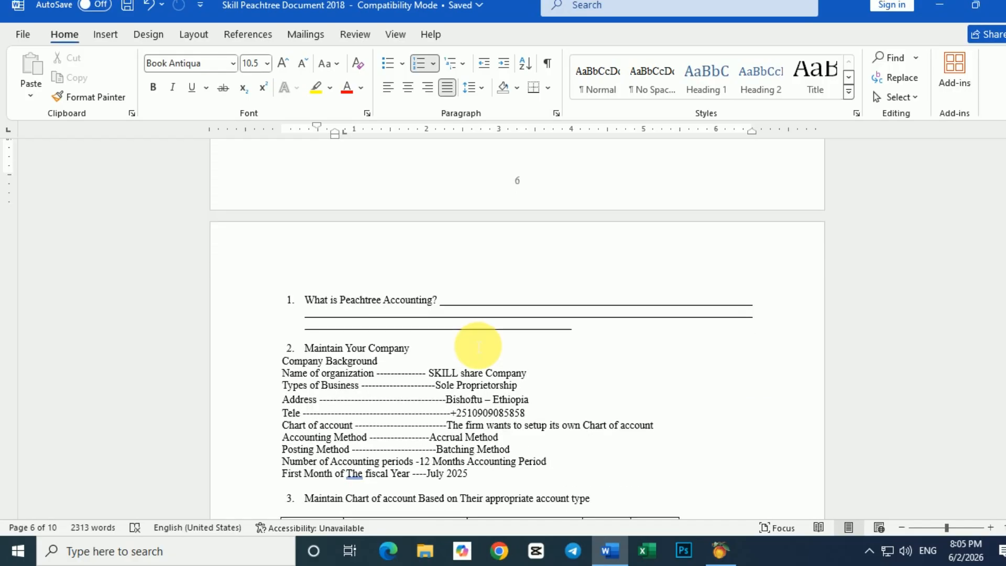
{"action": "scroll", "coordinate": [478, 346], "scroll_direction": "down", "scroll_amount": 7}
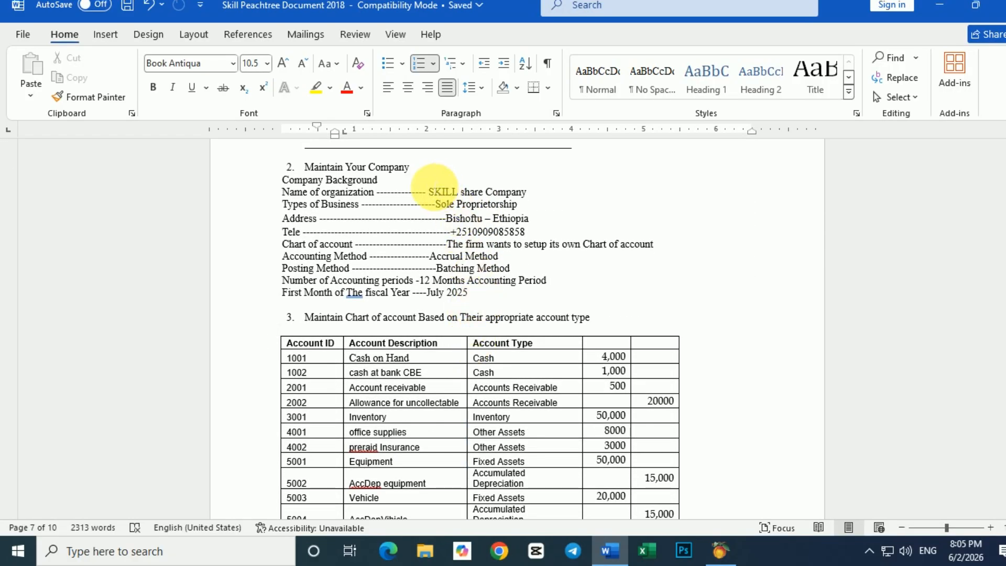
{"action": "left_click", "coordinate": [429, 180]}
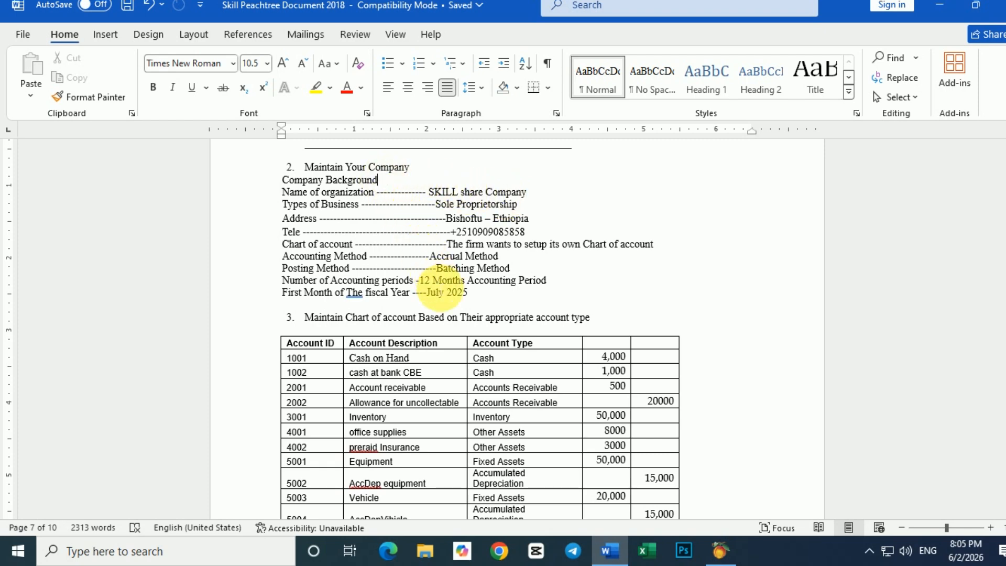
{"action": "scroll", "coordinate": [481, 308], "scroll_direction": "down", "scroll_amount": 4}
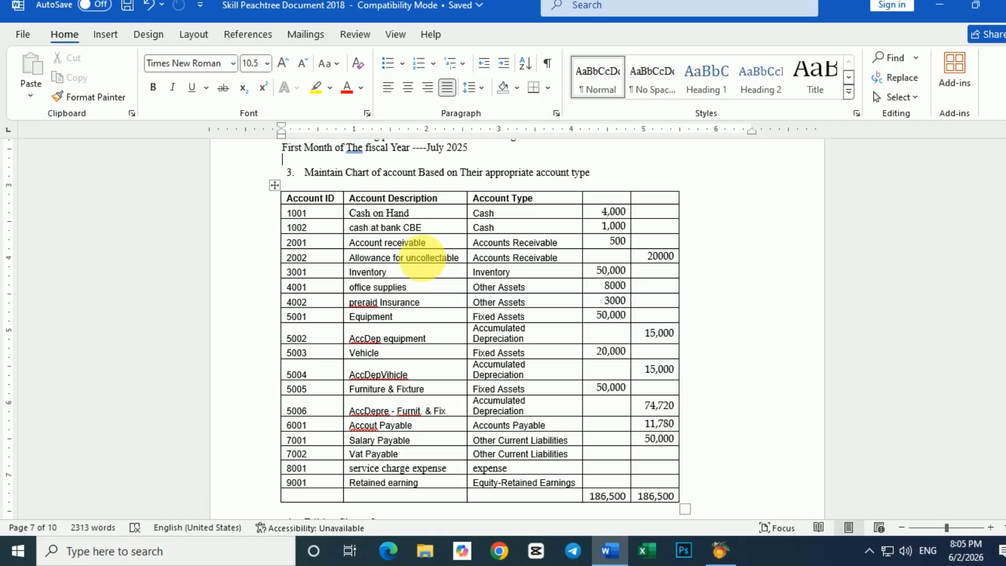
{"action": "scroll", "coordinate": [404, 262], "scroll_direction": "down", "scroll_amount": 1}
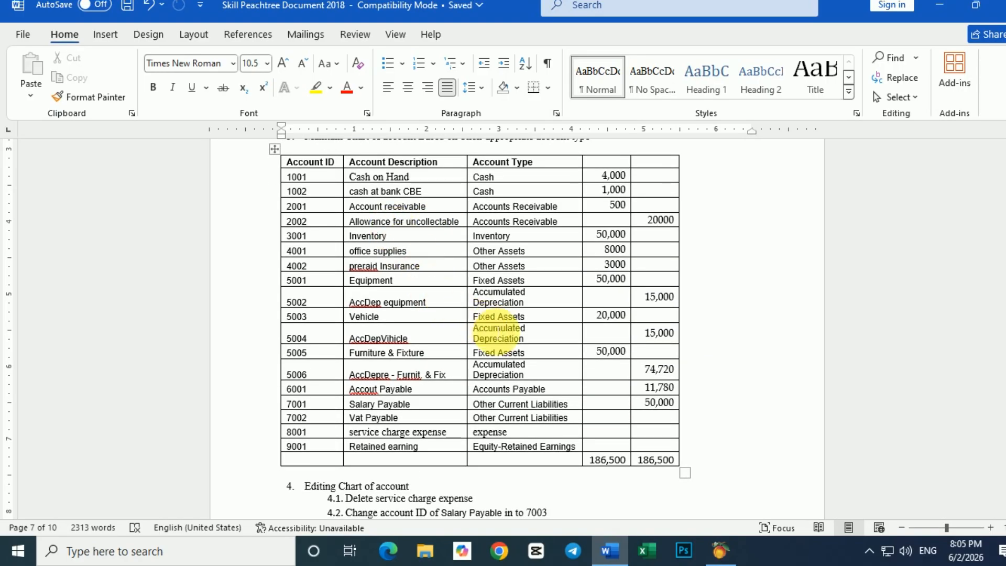
{"action": "scroll", "coordinate": [493, 331], "scroll_direction": "up", "scroll_amount": 2}
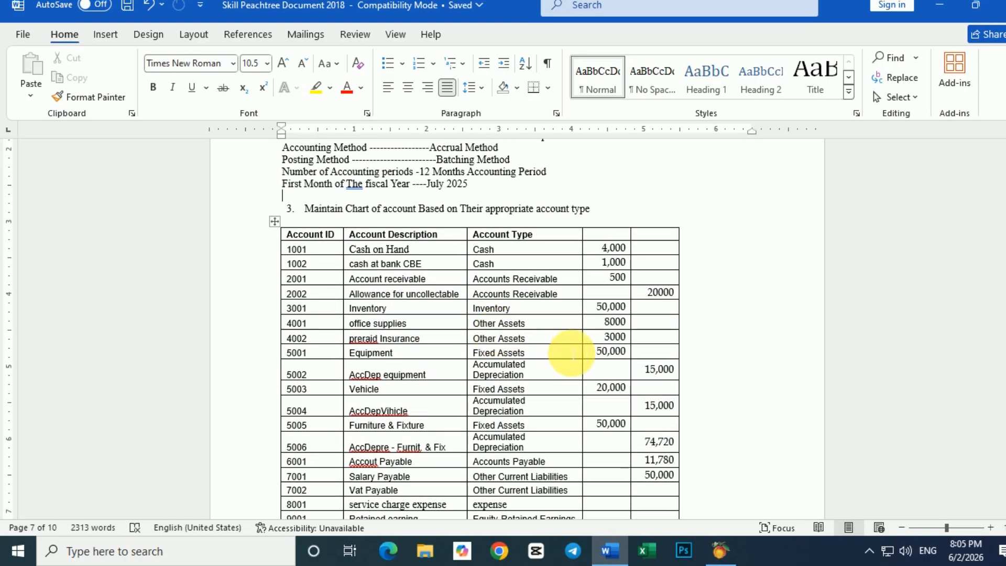
{"action": "scroll", "coordinate": [561, 348], "scroll_direction": "down", "scroll_amount": 2}
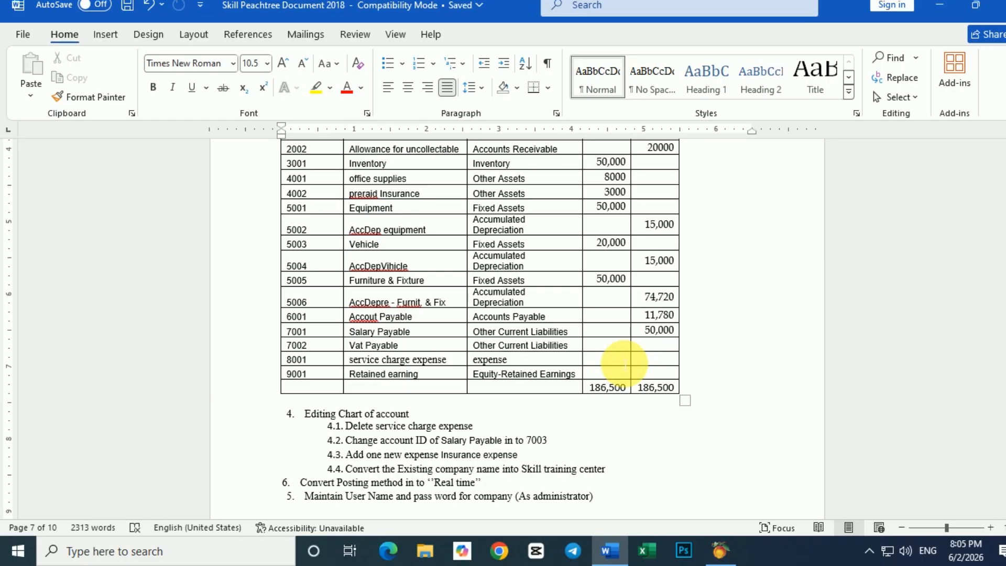
Read the chart of account editing tasks, the posting method change and the user name task, and recheck the accounts table
{"action": "scroll", "coordinate": [624, 365], "scroll_direction": "down", "scroll_amount": 3}
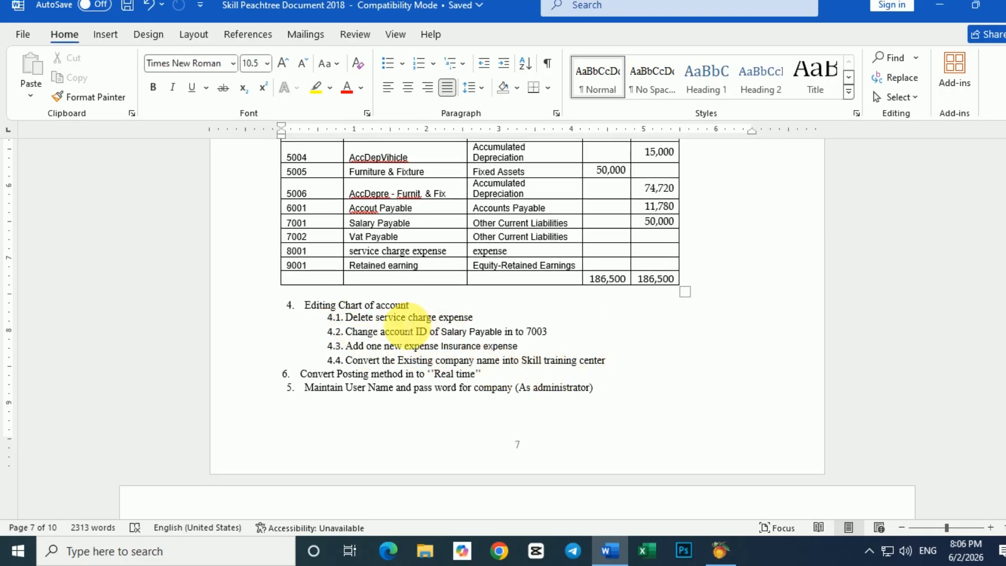
{"action": "left_click", "coordinate": [414, 314]}
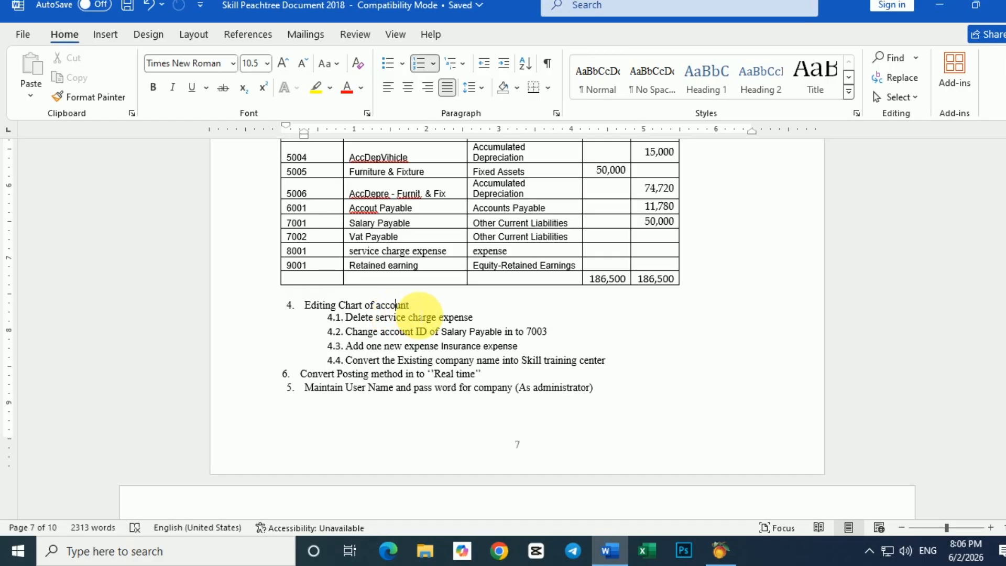
{"action": "left_click", "coordinate": [431, 324]}
{"action": "left_click", "coordinate": [387, 308]}
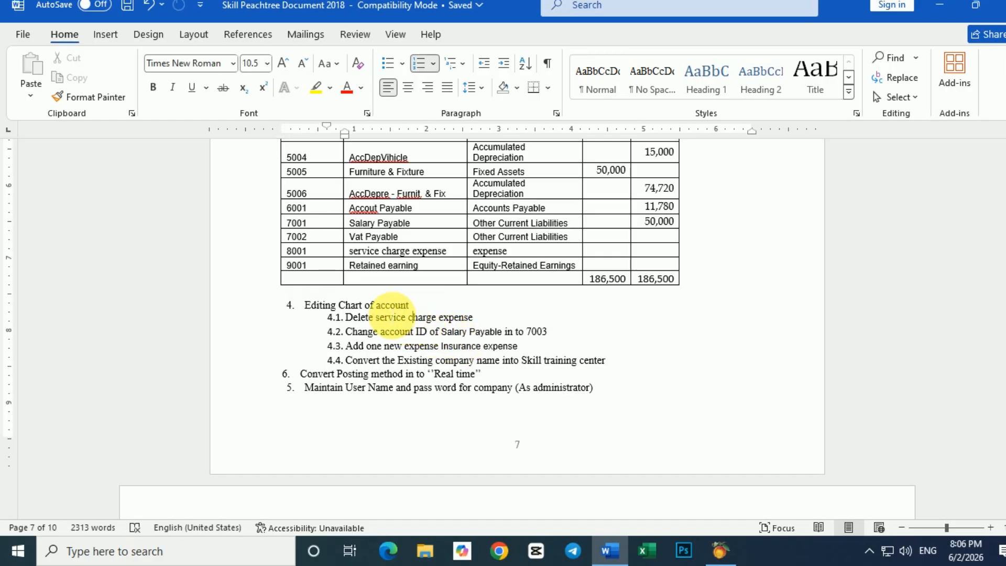
{"action": "left_click", "coordinate": [427, 347]}
{"action": "scroll", "coordinate": [437, 373], "scroll_direction": "down", "scroll_amount": 3}
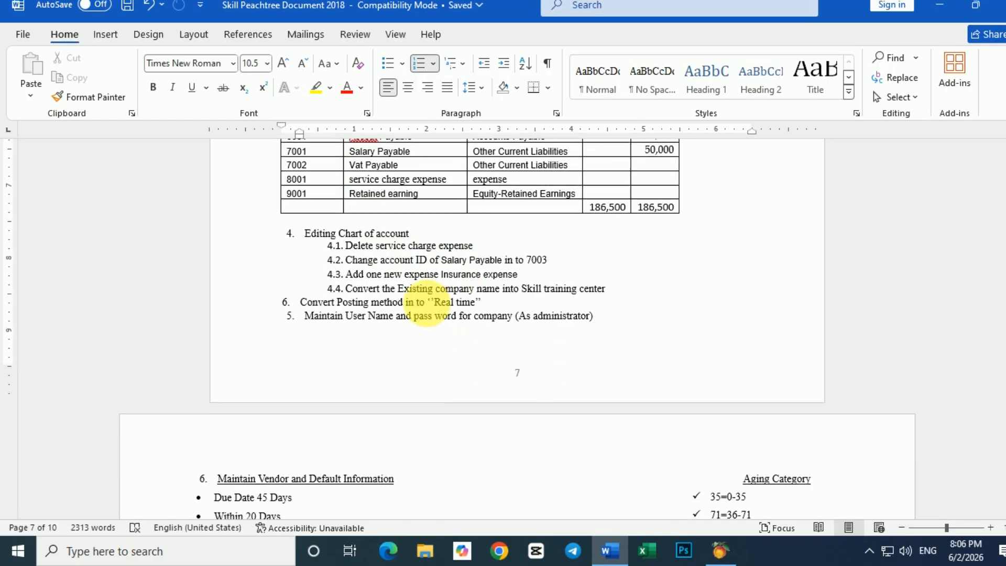
{"action": "scroll", "coordinate": [424, 303], "scroll_direction": "up", "scroll_amount": 13}
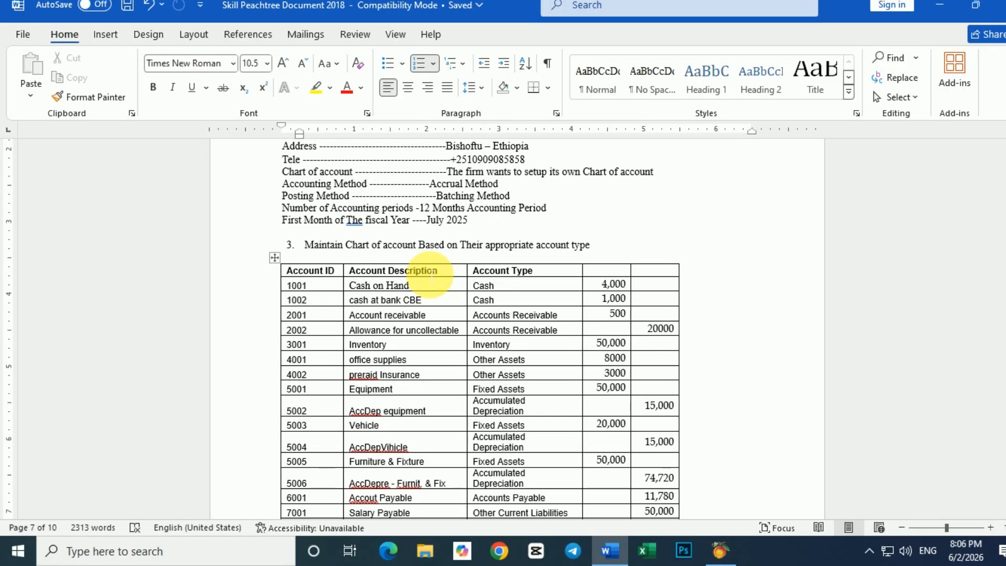
Examine the vendor defaults and vendor table, the VAT and withholding sales tax settings, and the customer defaults and customer table
{"action": "scroll", "coordinate": [431, 276], "scroll_direction": "down", "scroll_amount": 12}
{"action": "scroll", "coordinate": [455, 316], "scroll_direction": "down", "scroll_amount": 10}
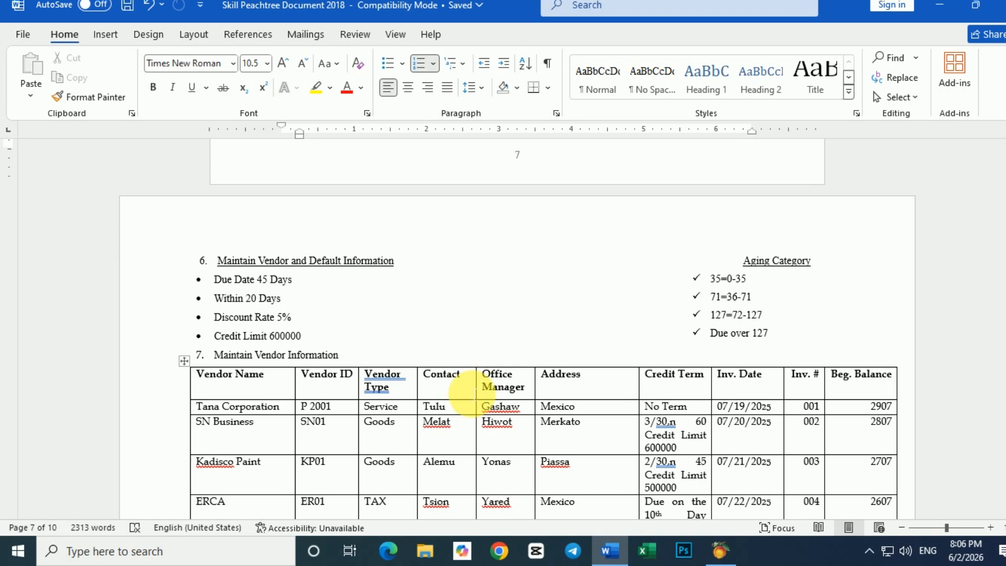
{"action": "left_click", "coordinate": [439, 385]}
{"action": "left_click", "coordinate": [406, 395]}
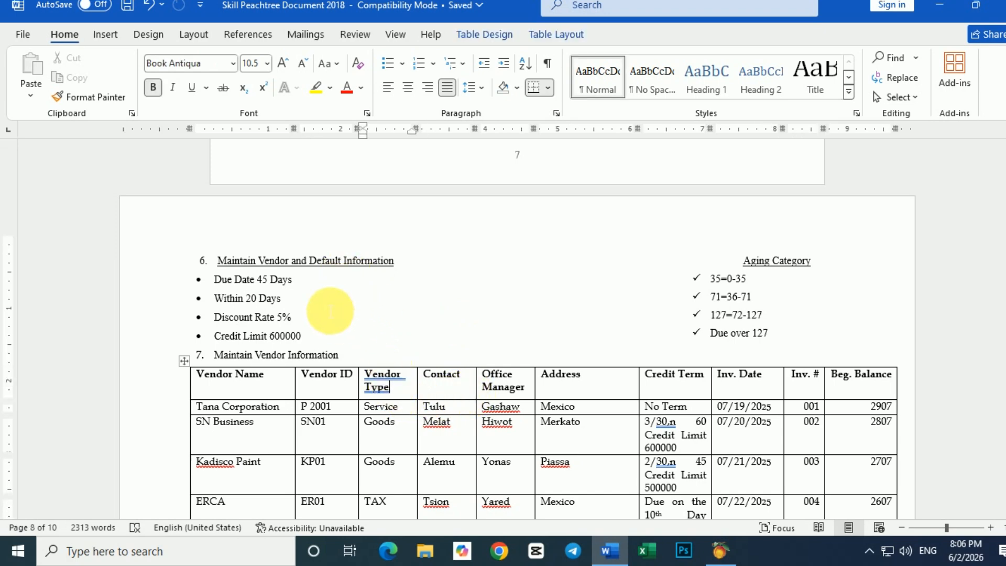
{"action": "scroll", "coordinate": [337, 321], "scroll_direction": "down", "scroll_amount": 5}
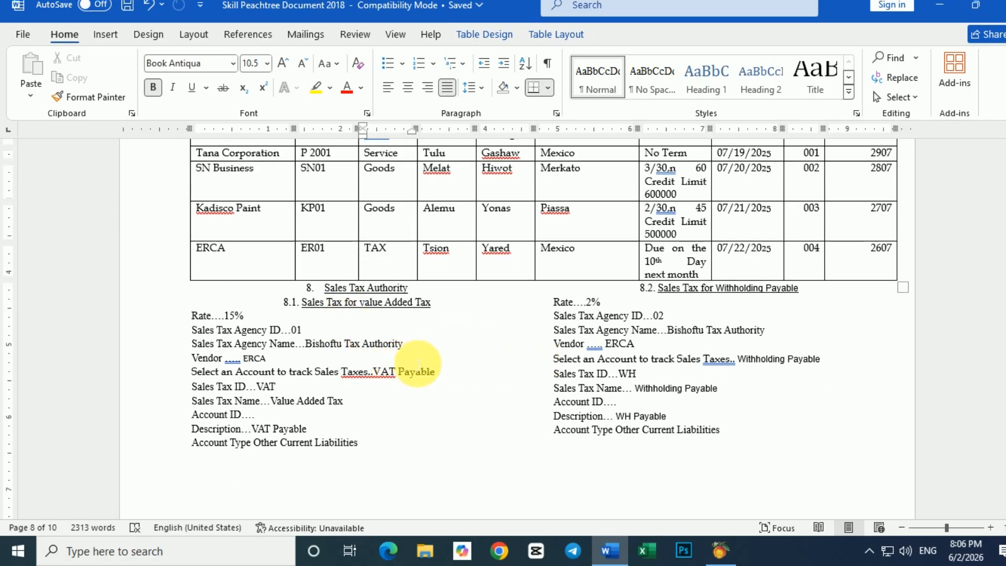
{"action": "scroll", "coordinate": [551, 403], "scroll_direction": "down", "scroll_amount": 2}
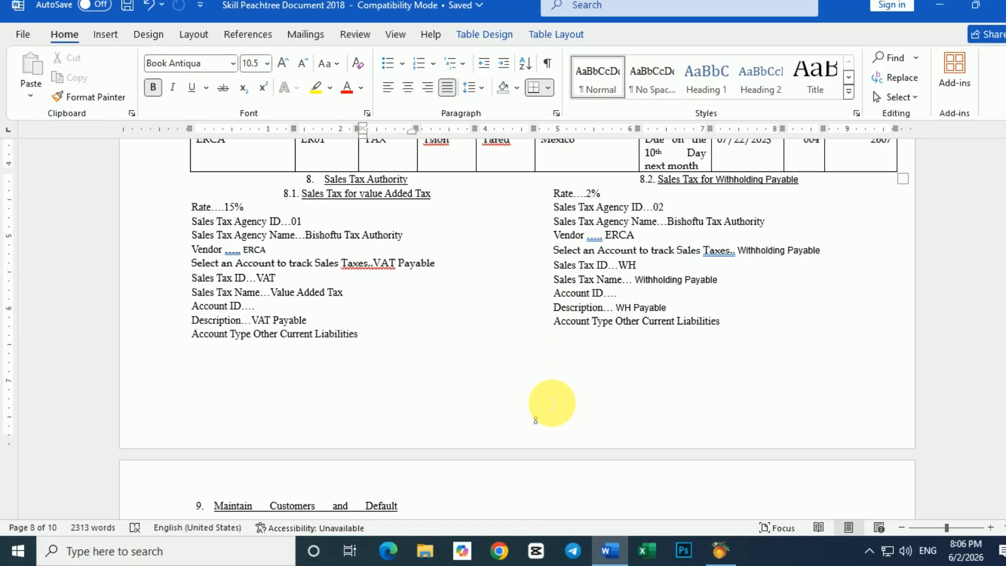
{"action": "scroll", "coordinate": [514, 325], "scroll_direction": "down", "scroll_amount": 4}
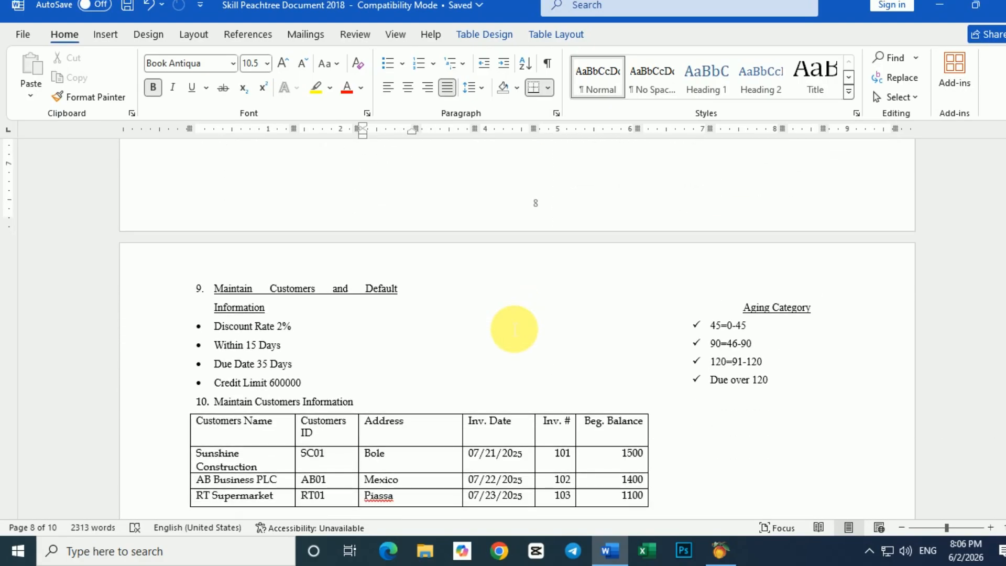
{"action": "scroll", "coordinate": [514, 329], "scroll_direction": "down", "scroll_amount": 2}
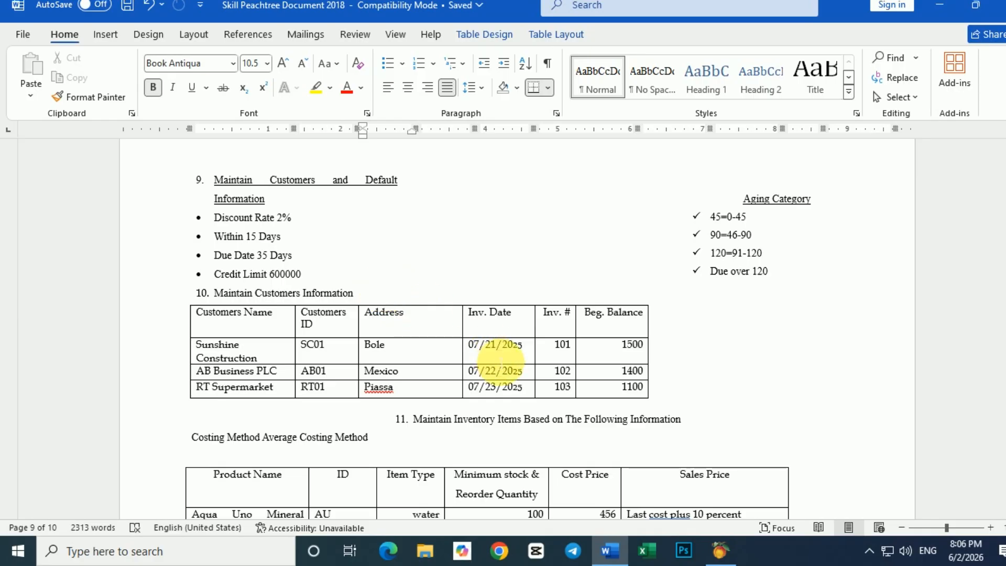
{"action": "left_click", "coordinate": [507, 354]}
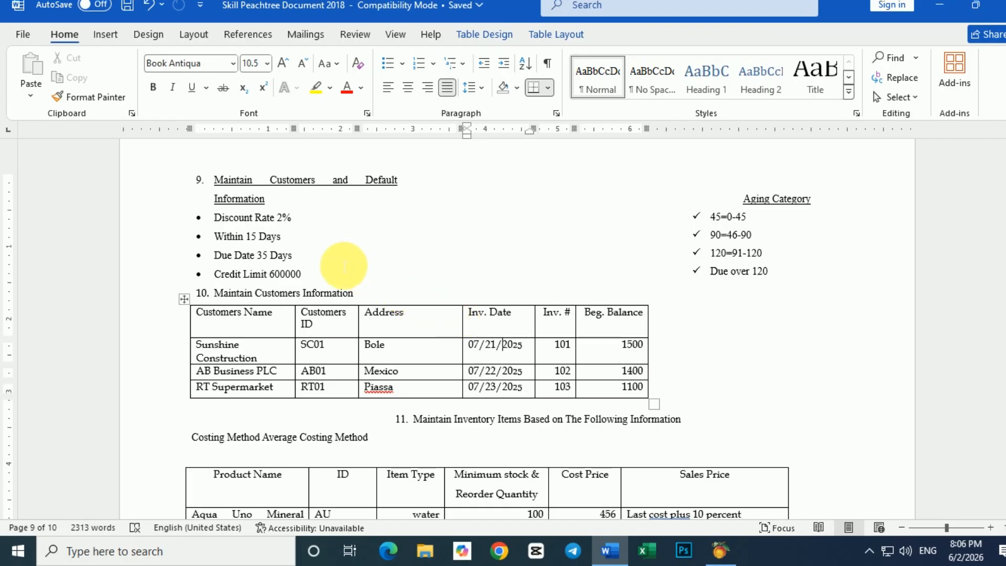
{"action": "left_click", "coordinate": [301, 221]}
Examine the item 11 inventory table, including minimum stock, reorder quantity, cost price and sales price for each mineral water product
{"action": "scroll", "coordinate": [305, 230], "scroll_direction": "down", "scroll_amount": 5}
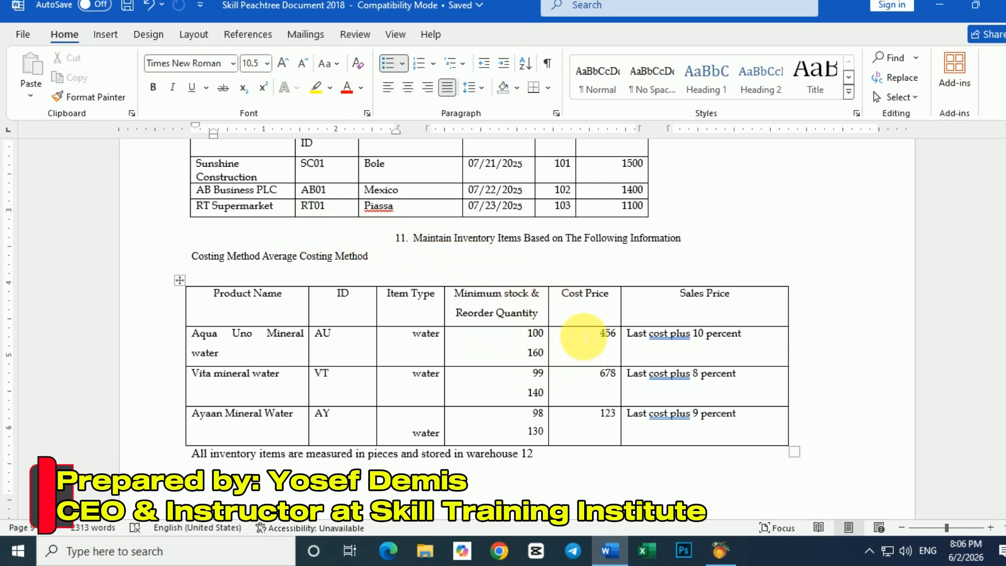
{"action": "left_click_drag", "start_coordinate": [443, 296], "coordinate": [723, 425]}
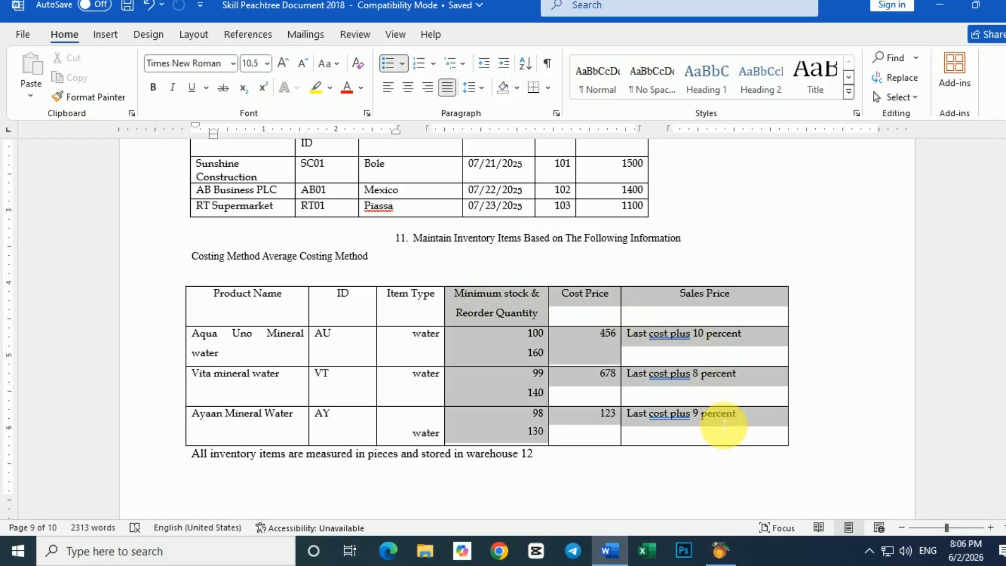
{"action": "left_click", "coordinate": [570, 356]}
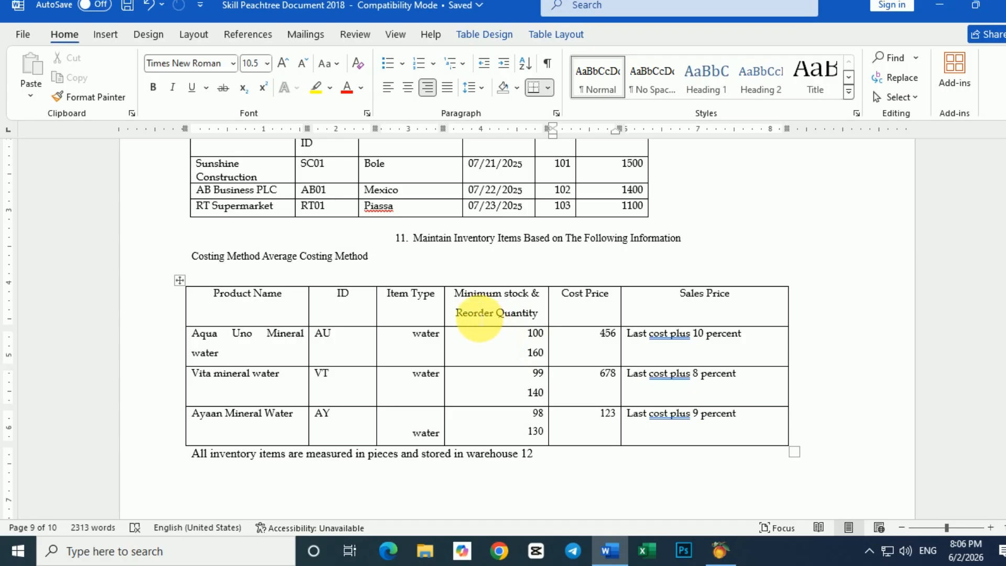
{"action": "left_click", "coordinate": [477, 314]}
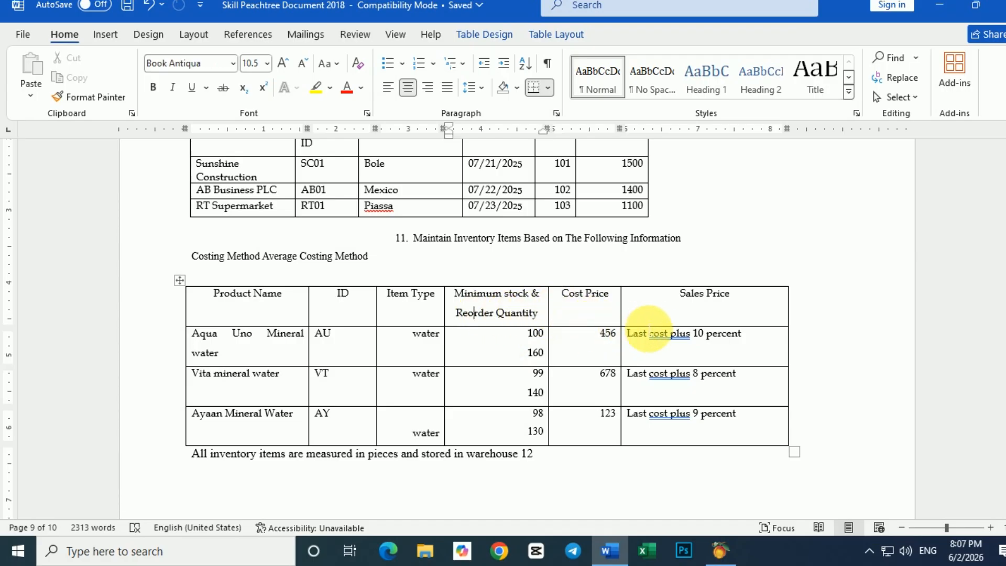
{"action": "left_click", "coordinate": [649, 309]}
{"action": "scroll", "coordinate": [655, 310], "scroll_direction": "down", "scroll_amount": 1}
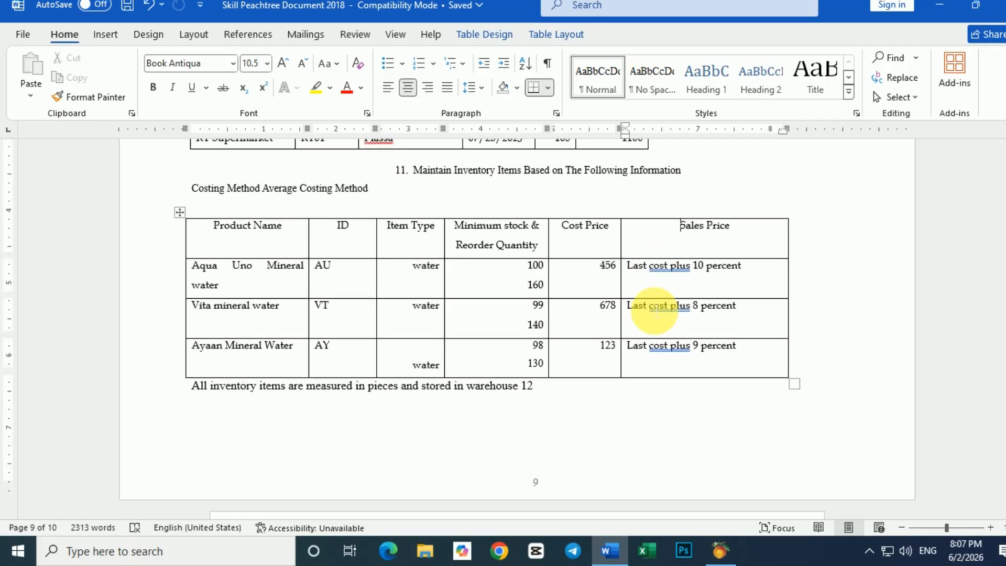
{"action": "scroll", "coordinate": [607, 309], "scroll_direction": "up", "scroll_amount": 2}
{"action": "scroll", "coordinate": [563, 309], "scroll_direction": "down", "scroll_amount": 1}
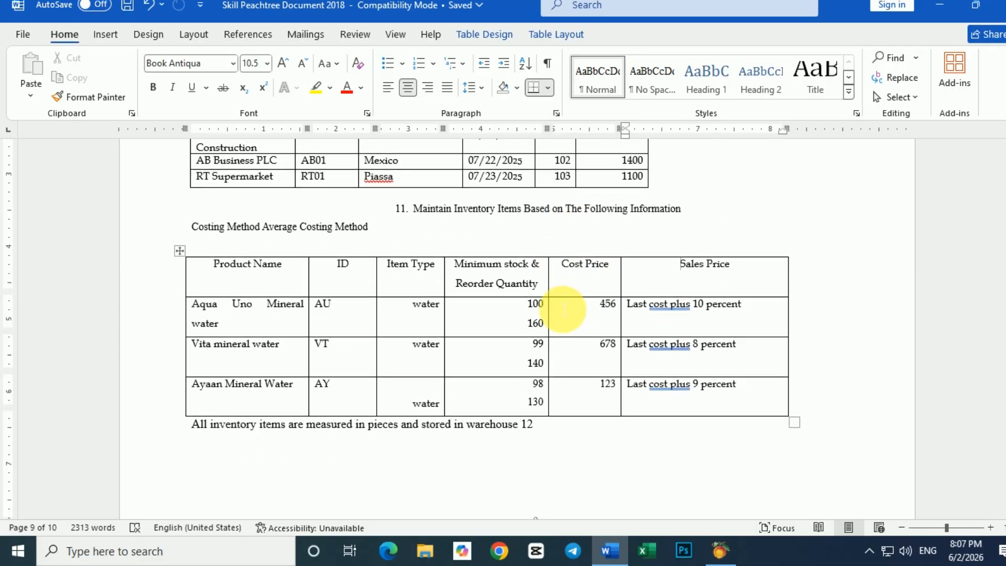
{"action": "scroll", "coordinate": [456, 202], "scroll_direction": "up", "scroll_amount": 2}
{"action": "scroll", "coordinate": [445, 220], "scroll_direction": "down", "scroll_amount": 1}
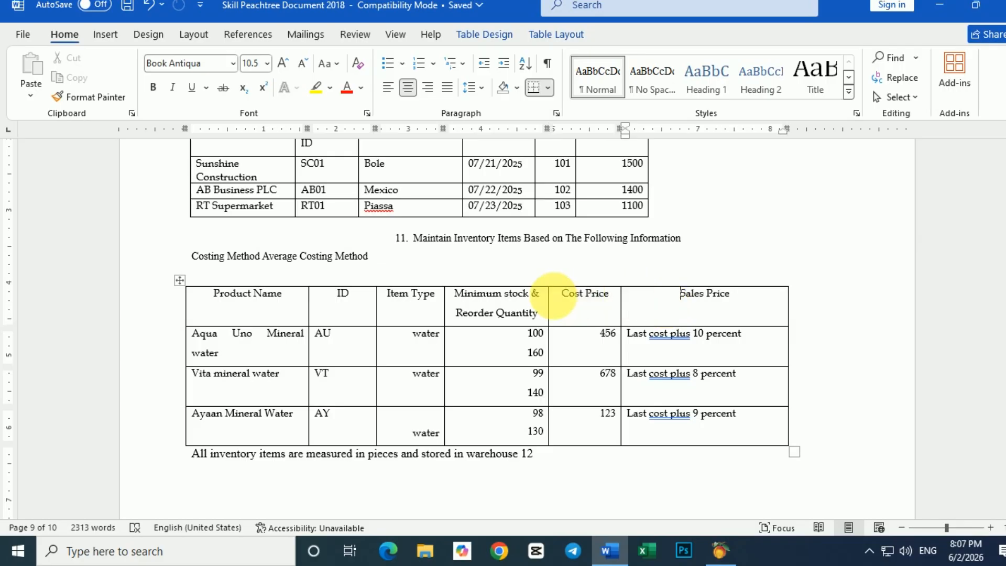
Read the July 2025 cash and credit sales transactions under item 12 of the exercise
{"action": "scroll", "coordinate": [554, 296], "scroll_direction": "down", "scroll_amount": 10}
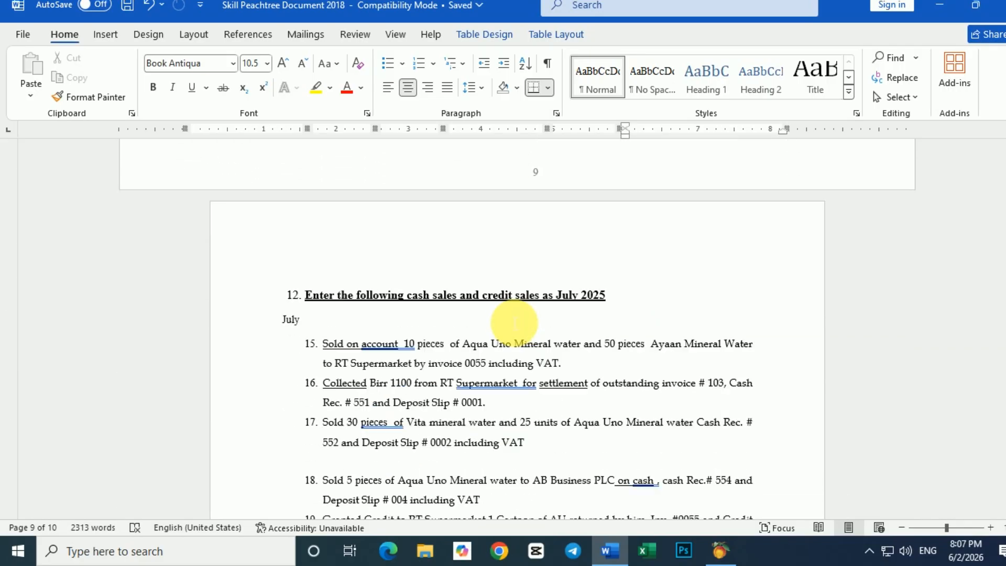
{"action": "scroll", "coordinate": [514, 322], "scroll_direction": "down", "scroll_amount": 3}
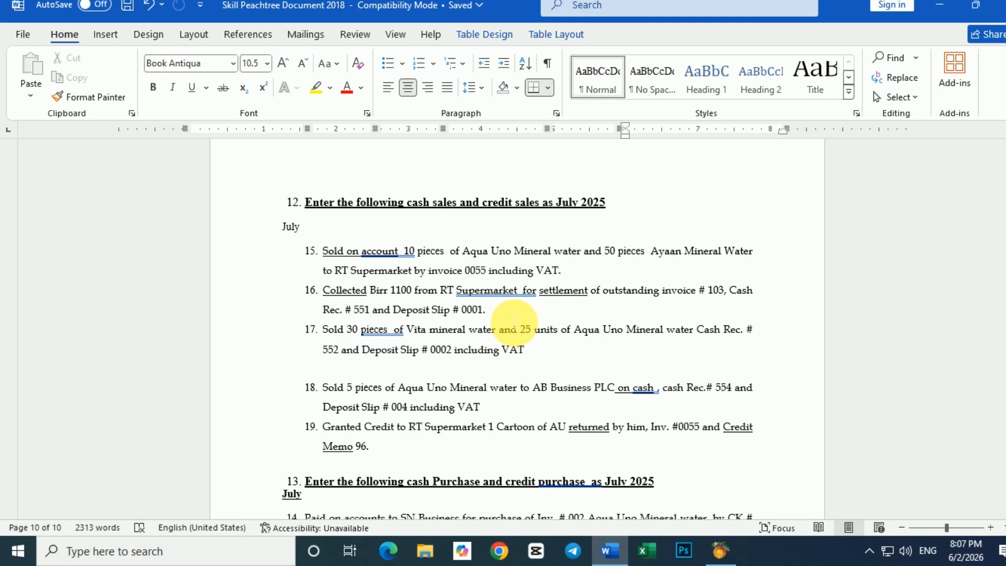
{"action": "left_click", "coordinate": [513, 270]}
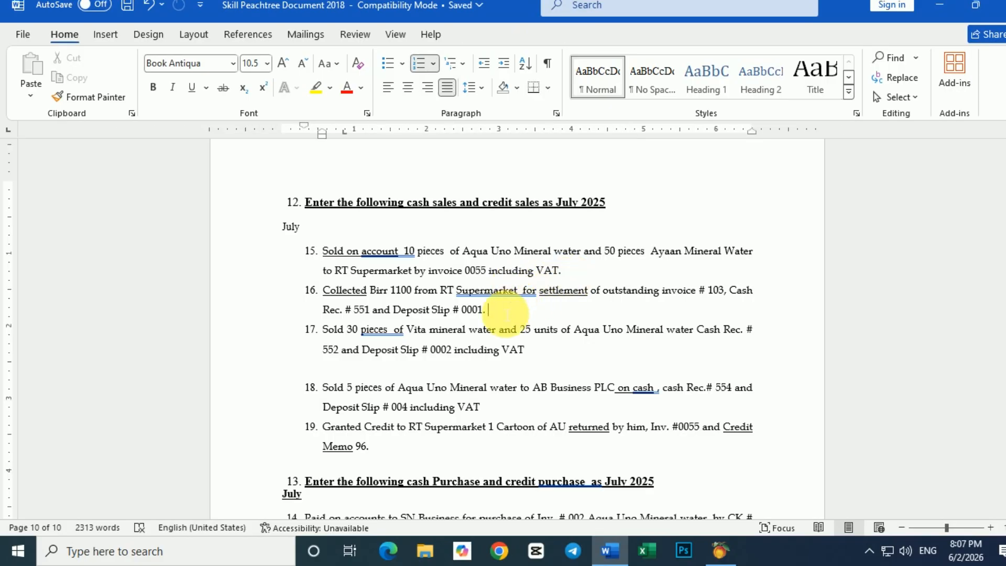
{"action": "scroll", "coordinate": [534, 359], "scroll_direction": "down", "scroll_amount": 1}
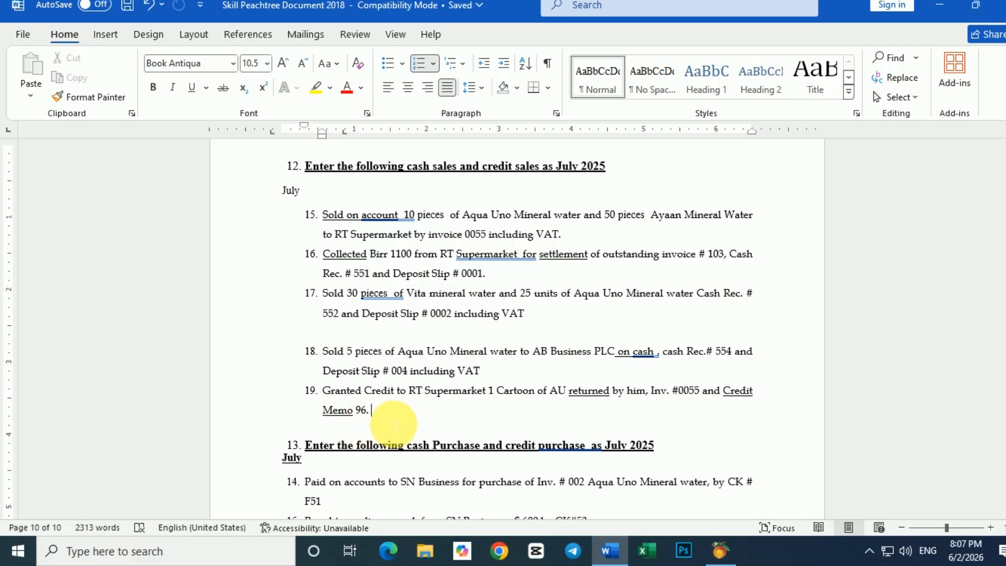
Look back at the purchase and payment list on page 6, and return to the item 11 inventory table
{"action": "scroll", "coordinate": [494, 265], "scroll_direction": "up", "scroll_amount": 5}
{"action": "scroll", "coordinate": [503, 269], "scroll_direction": "up", "scroll_amount": 20}
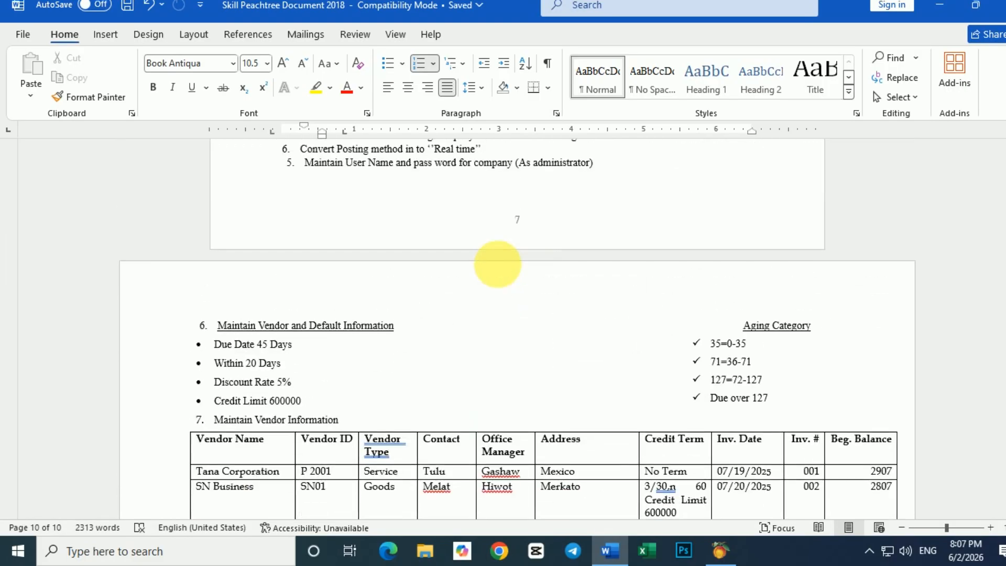
{"action": "scroll", "coordinate": [498, 263], "scroll_direction": "up", "scroll_amount": 8}
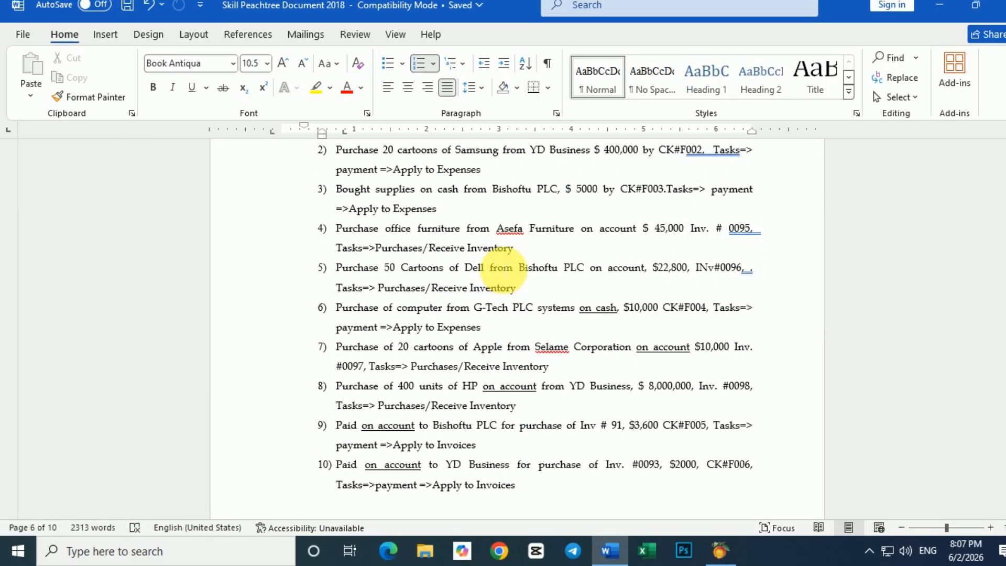
{"action": "left_click_drag", "start_coordinate": [452, 249], "coordinate": [338, 231]}
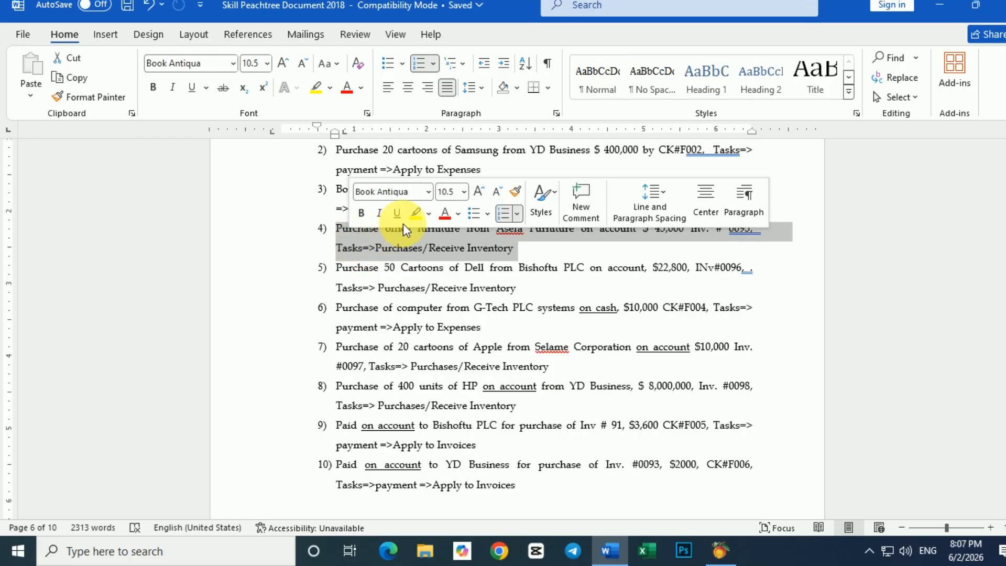
{"action": "left_click", "coordinate": [455, 267]}
{"action": "scroll", "coordinate": [556, 307], "scroll_direction": "down", "scroll_amount": 15}
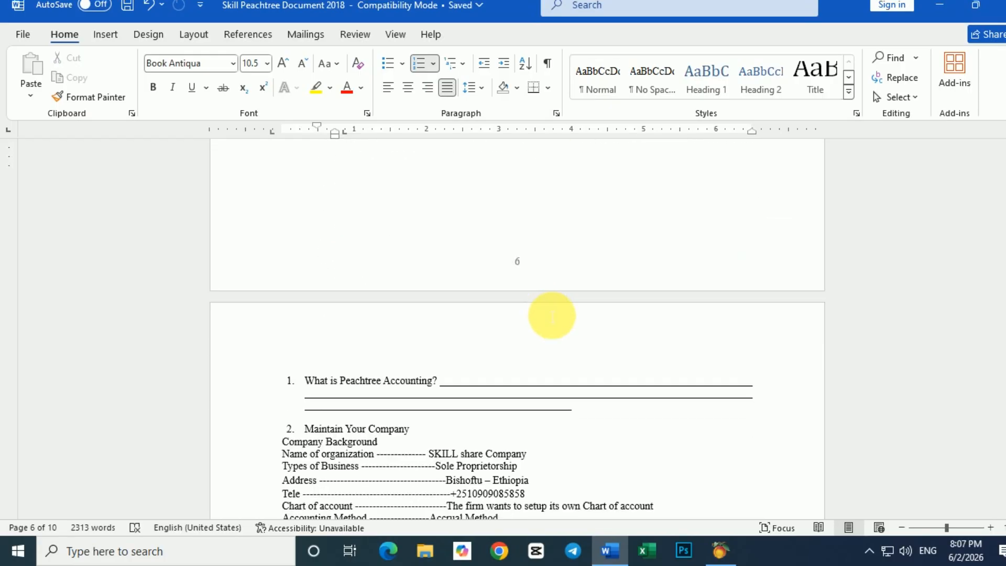
{"action": "scroll", "coordinate": [557, 315], "scroll_direction": "down", "scroll_amount": 15}
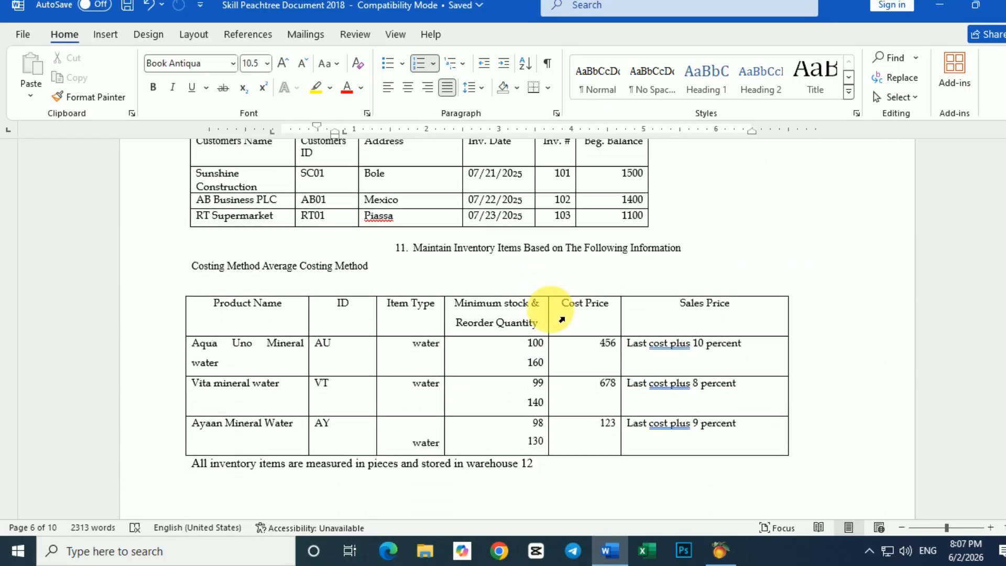
Read the July 2025 cash and credit sales under item 12 and the cash and credit purchases under item 13
{"action": "scroll", "coordinate": [552, 311], "scroll_direction": "down", "scroll_amount": 5}
{"action": "scroll", "coordinate": [556, 315], "scroll_direction": "up", "scroll_amount": 5}
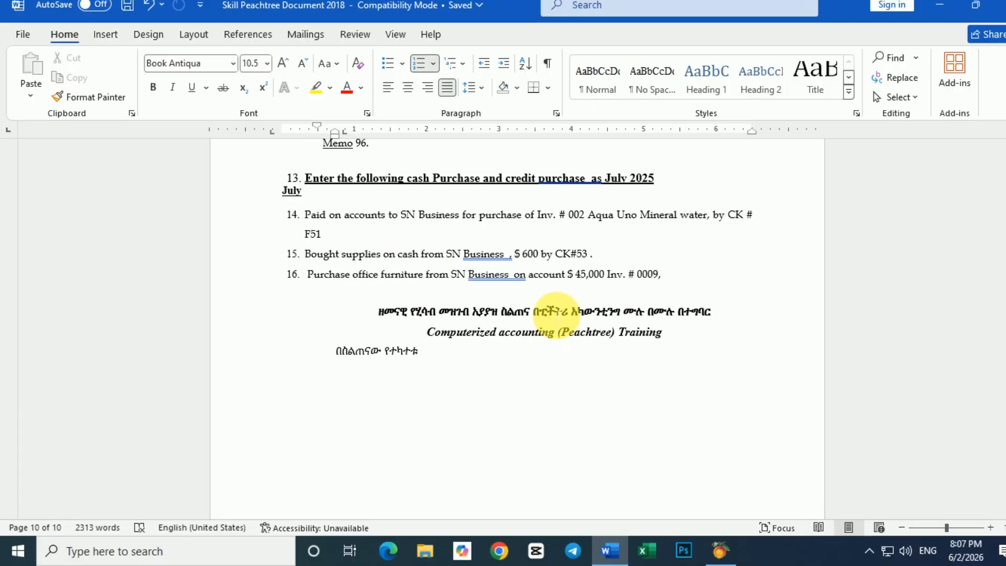
{"action": "scroll", "coordinate": [556, 314], "scroll_direction": "up", "scroll_amount": 1}
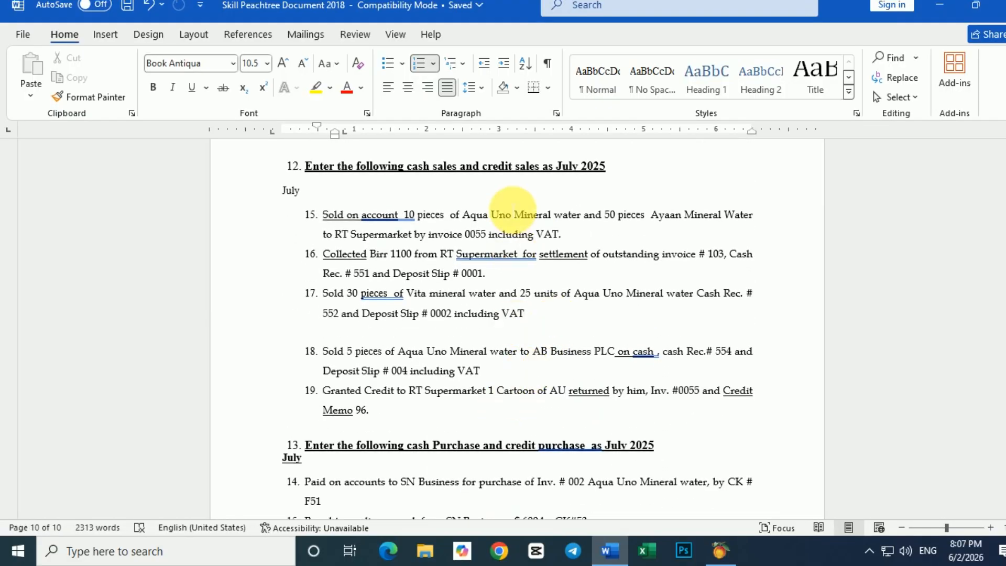
{"action": "left_click", "coordinate": [507, 176]}
{"action": "scroll", "coordinate": [507, 252], "scroll_direction": "down", "scroll_amount": 1}
{"action": "scroll", "coordinate": [507, 252], "scroll_direction": "down", "scroll_amount": 2}
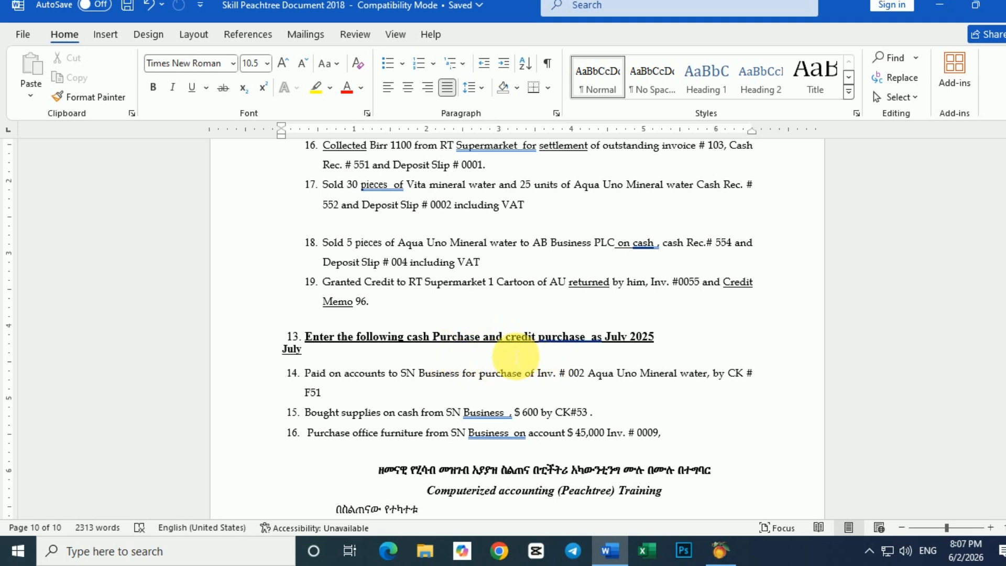
{"action": "left_click", "coordinate": [520, 338]}
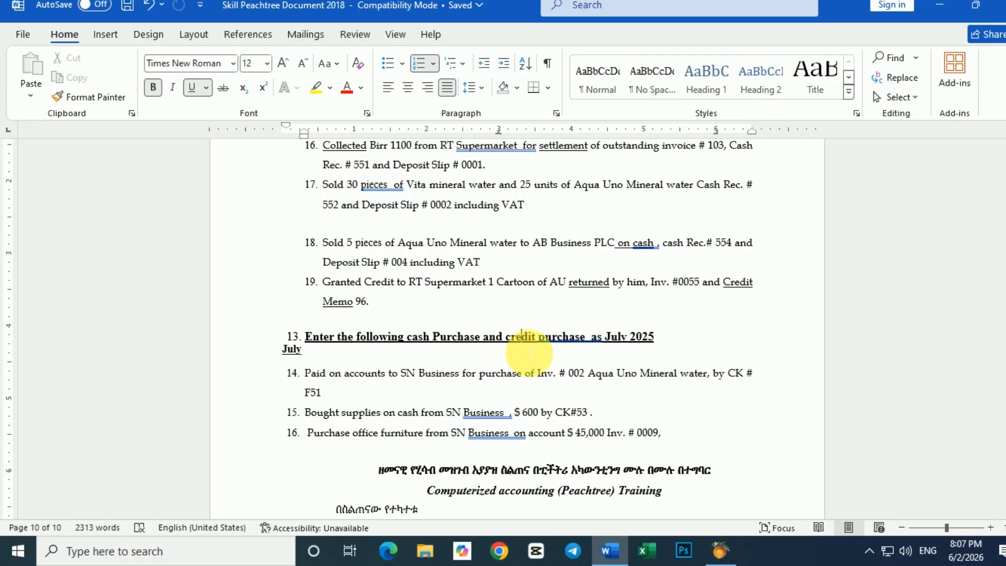
{"action": "scroll", "coordinate": [531, 354], "scroll_direction": "up", "scroll_amount": 3}
{"action": "scroll", "coordinate": [539, 353], "scroll_direction": "down", "scroll_amount": 2}
{"action": "scroll", "coordinate": [544, 359], "scroll_direction": "up", "scroll_amount": 2}
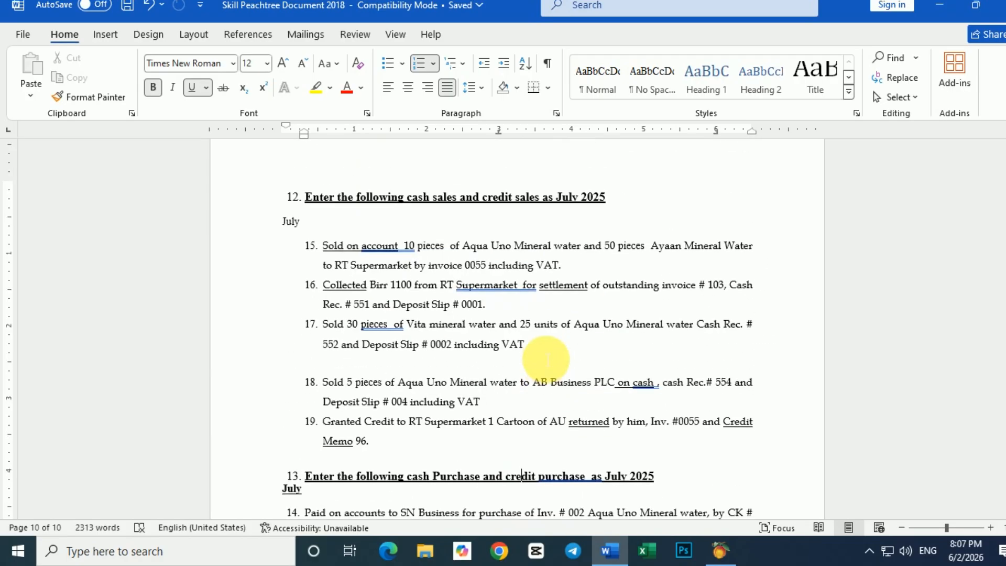
Look back over the item 9 customer defaults, the item 10 customer table and the item 11 inventory table on page 9
{"action": "scroll", "coordinate": [547, 359], "scroll_direction": "up", "scroll_amount": 12}
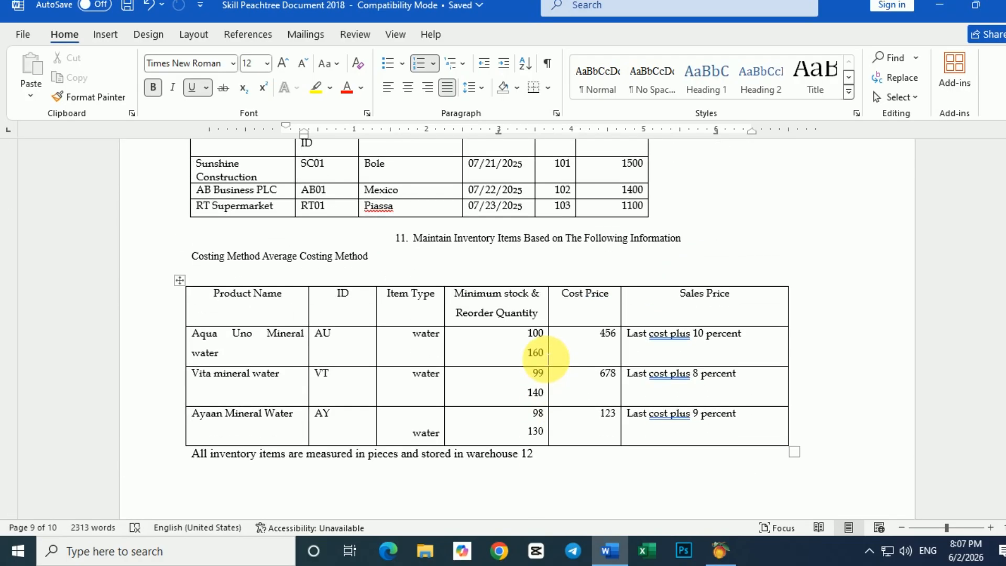
{"action": "scroll", "coordinate": [544, 357], "scroll_direction": "up", "scroll_amount": 3}
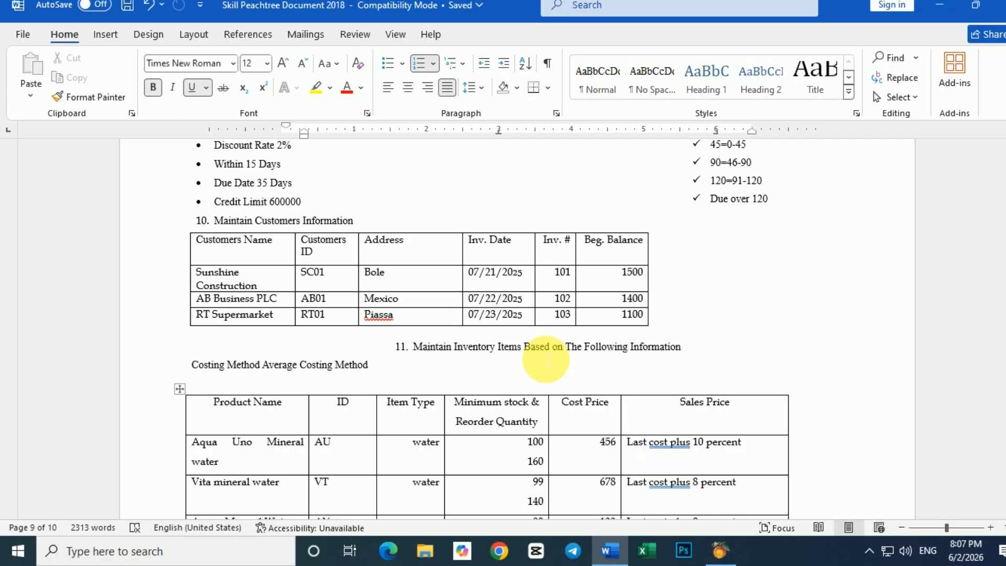
{"action": "scroll", "coordinate": [547, 360], "scroll_direction": "up", "scroll_amount": 2}
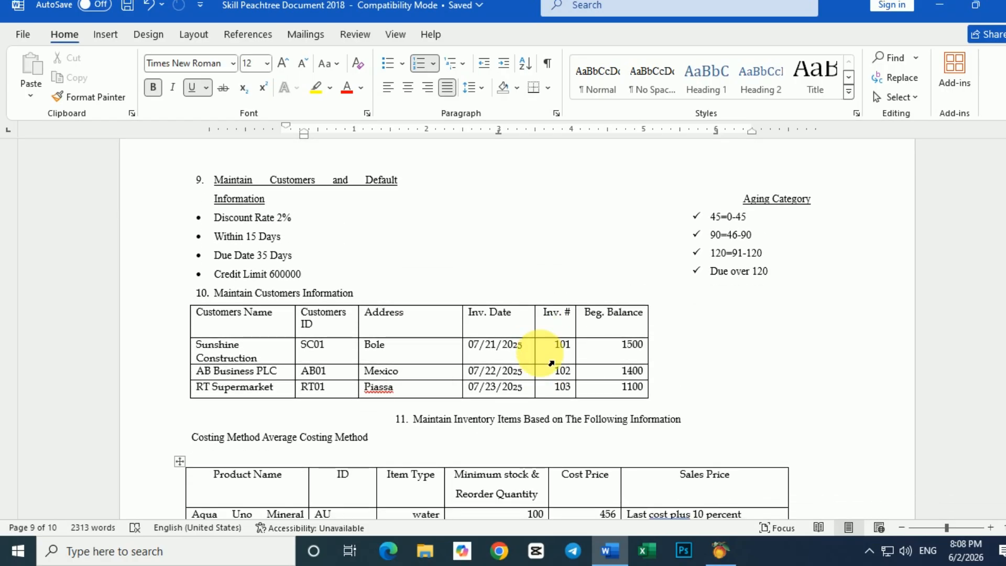
{"action": "scroll", "coordinate": [551, 363], "scroll_direction": "down", "scroll_amount": 3}
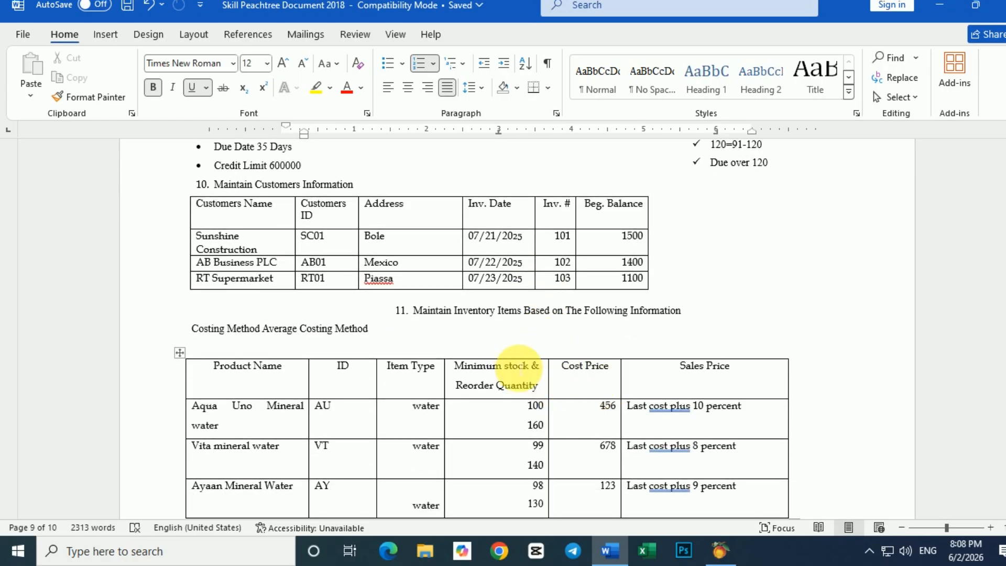